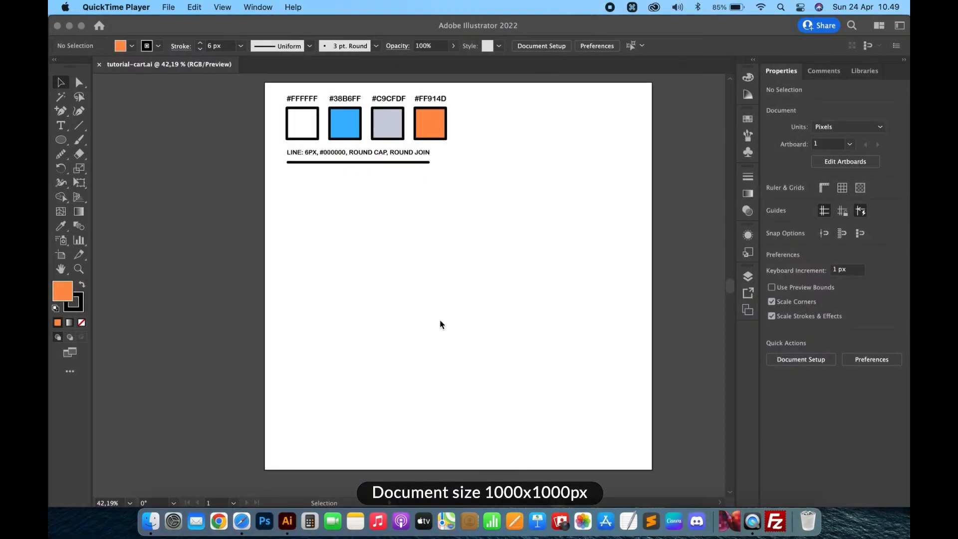
Draw an orange rectangle in the empty area below the color swatches and scale it to 150 px wide by about 100 px high
click(61, 144)
drag(61, 144, 102, 140)
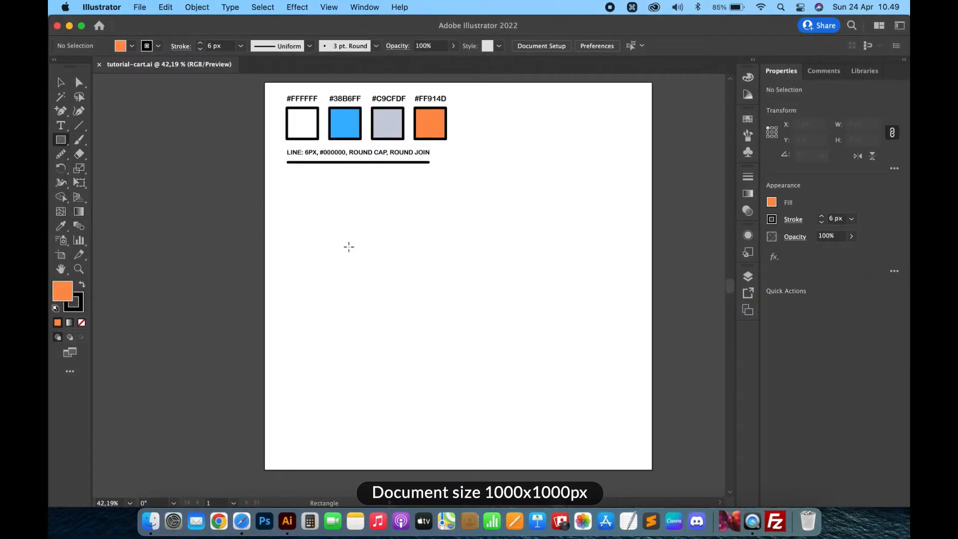
drag(344, 239, 410, 282)
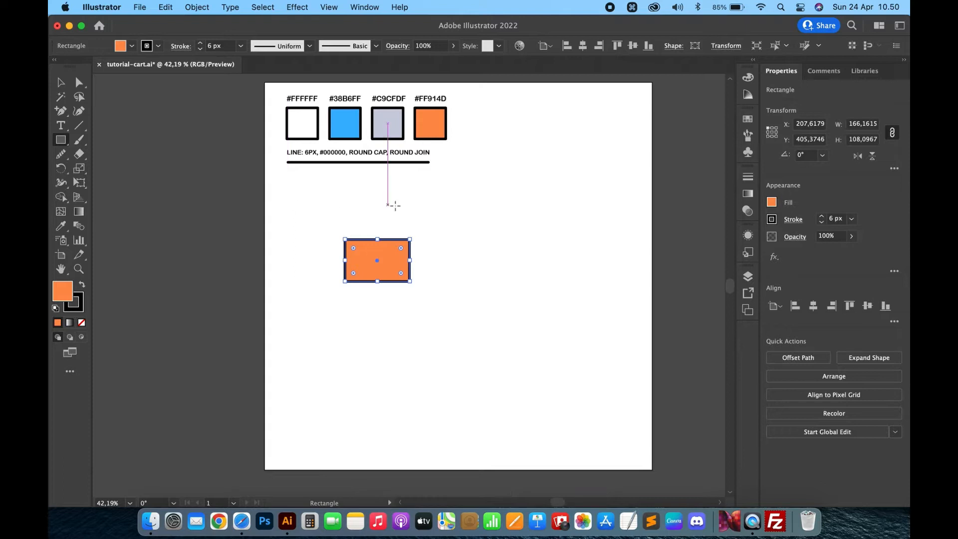
click(61, 84)
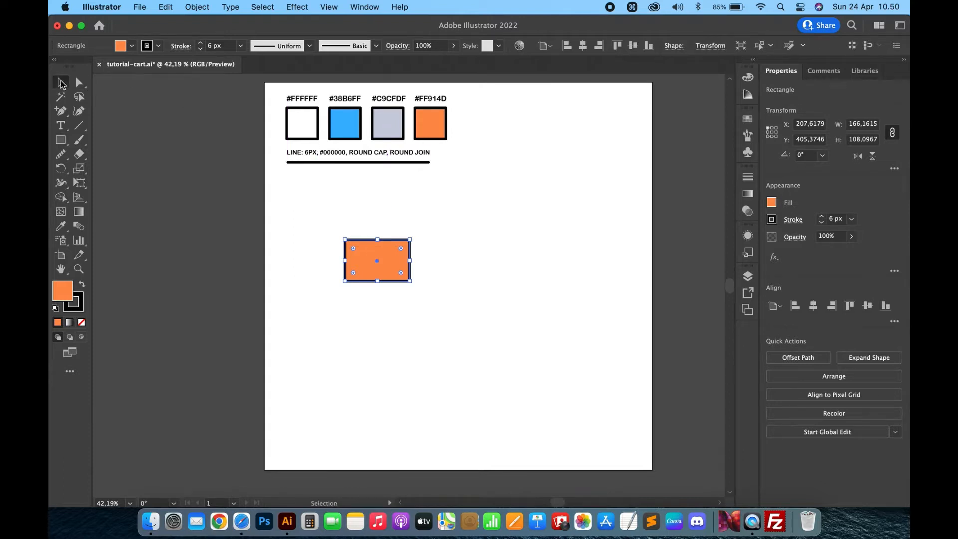
drag(412, 262, 374, 242)
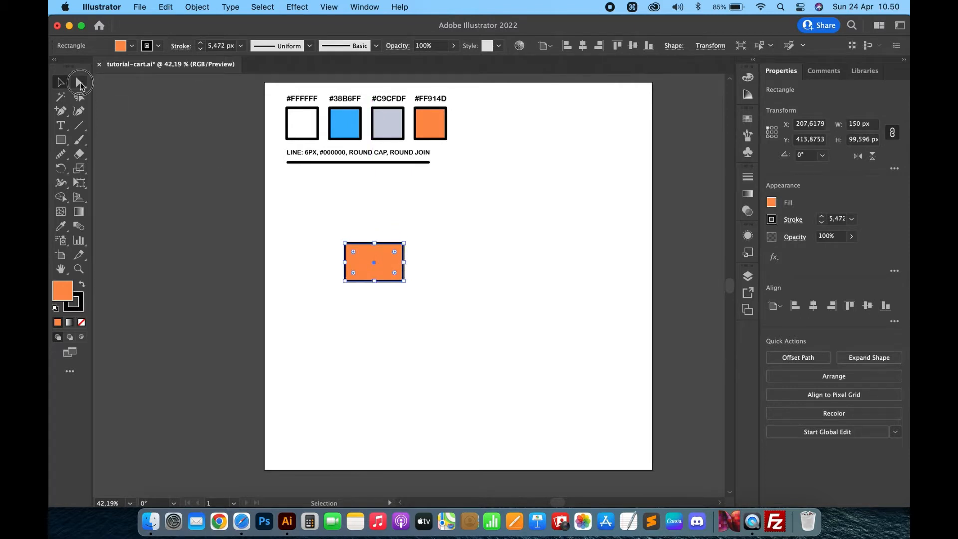
Taper the rectangle into a basket shape by moving each bottom corner point 20 px inward
click(80, 84)
click(345, 282)
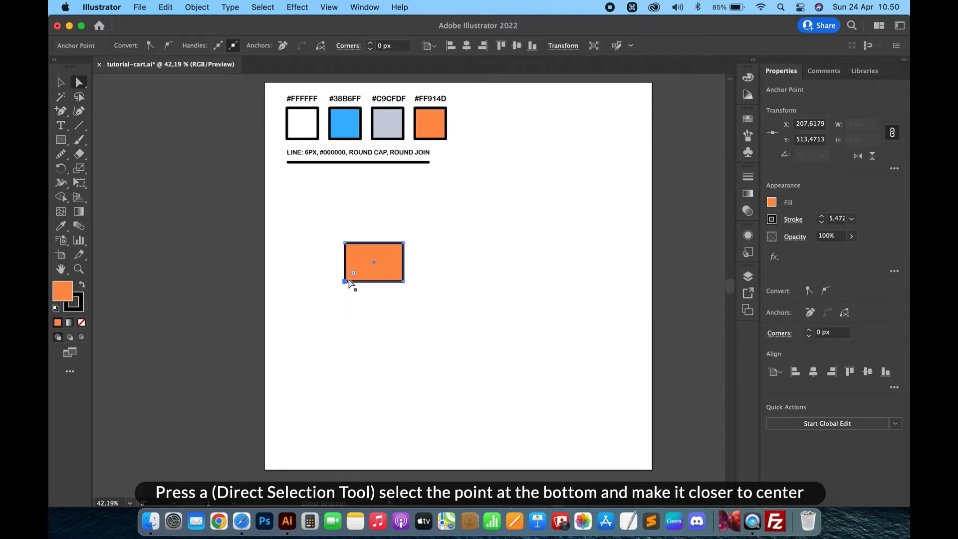
key(shift+Right)
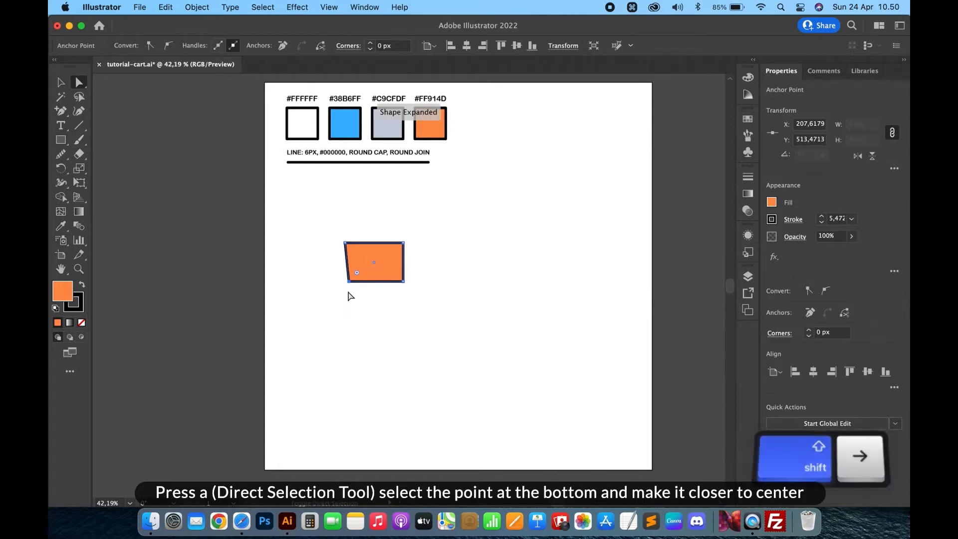
key(shift+Right)
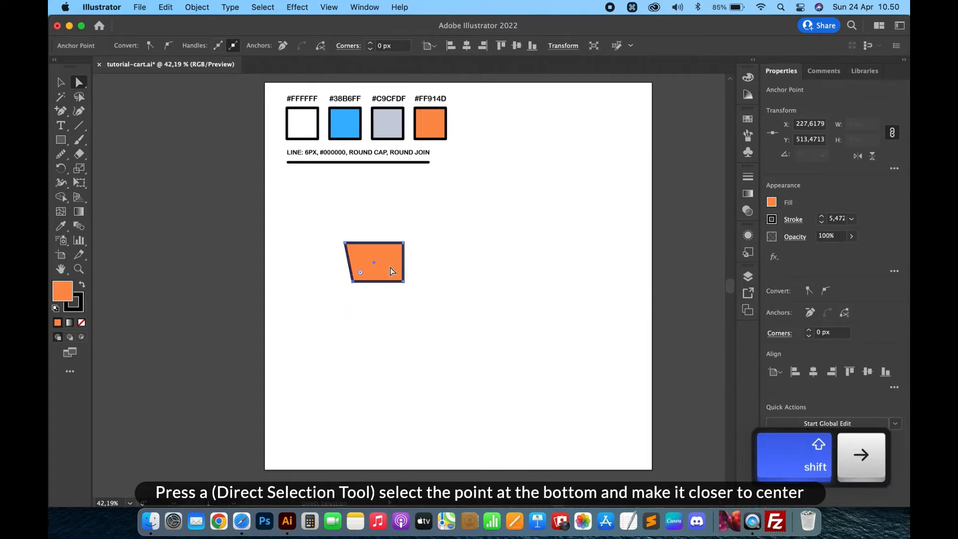
click(403, 282)
key(shift+Left)
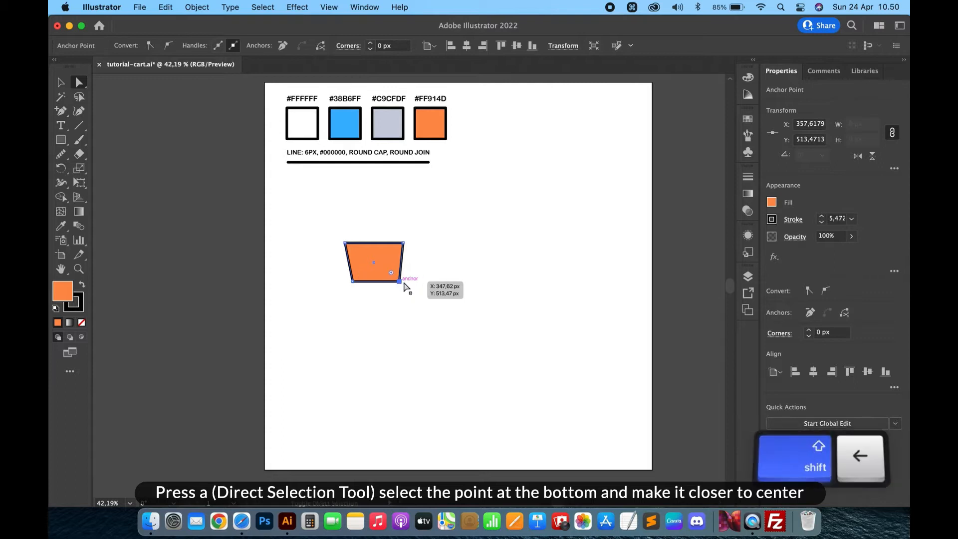
key(shift+Left)
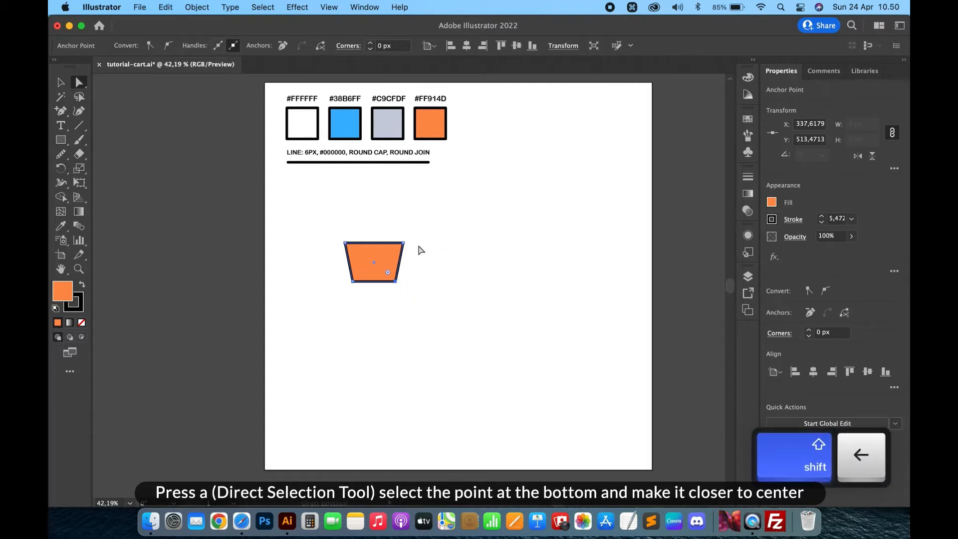
Lower both top corner points of the basket by 10 px
click(403, 243)
shift+click(344, 244)
key(shift+Down)
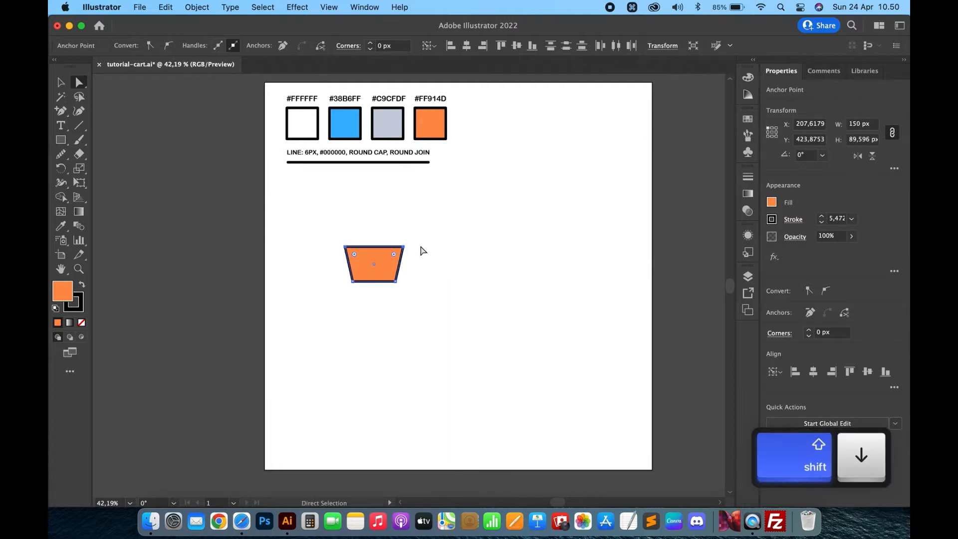
click(439, 268)
Round the two bottom corners of the basket shape together
click(396, 282)
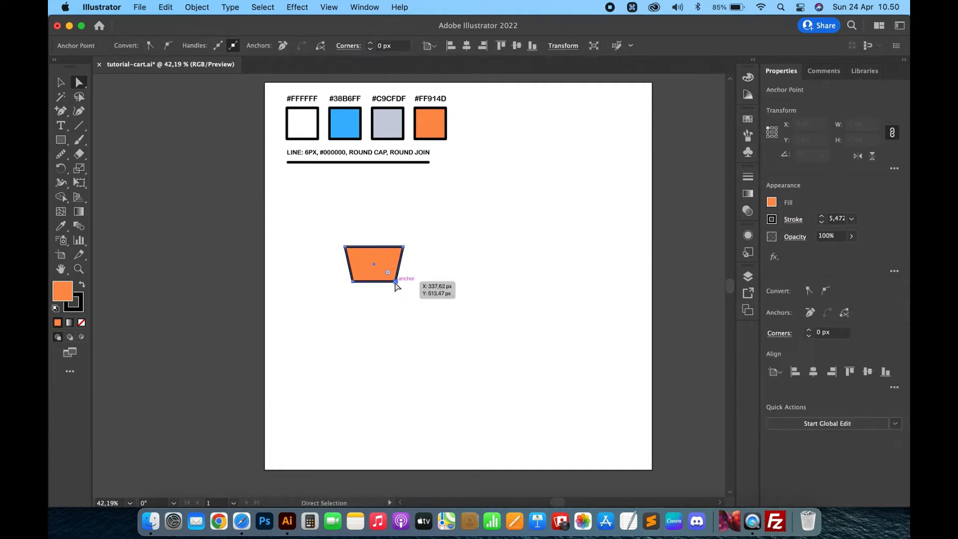
shift+click(352, 283)
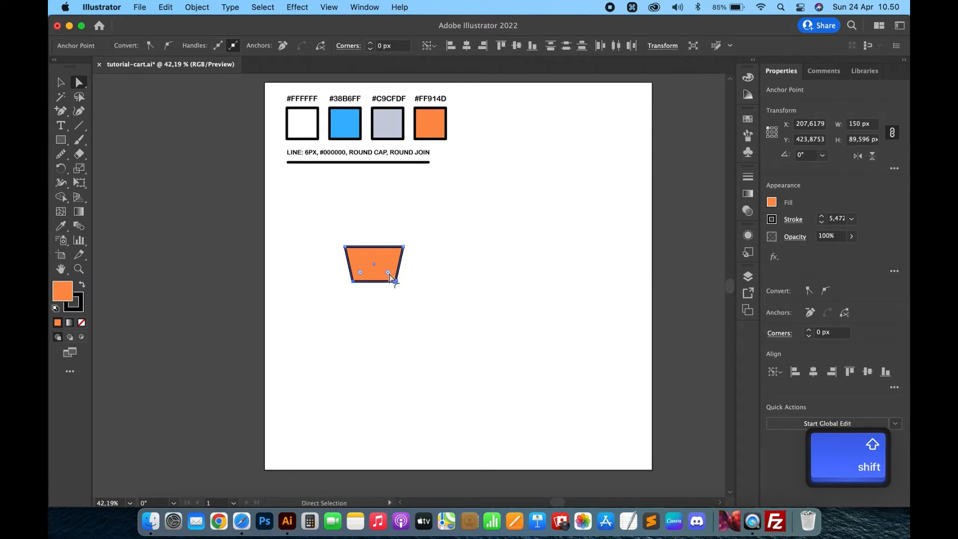
drag(388, 272, 393, 280)
click(469, 233)
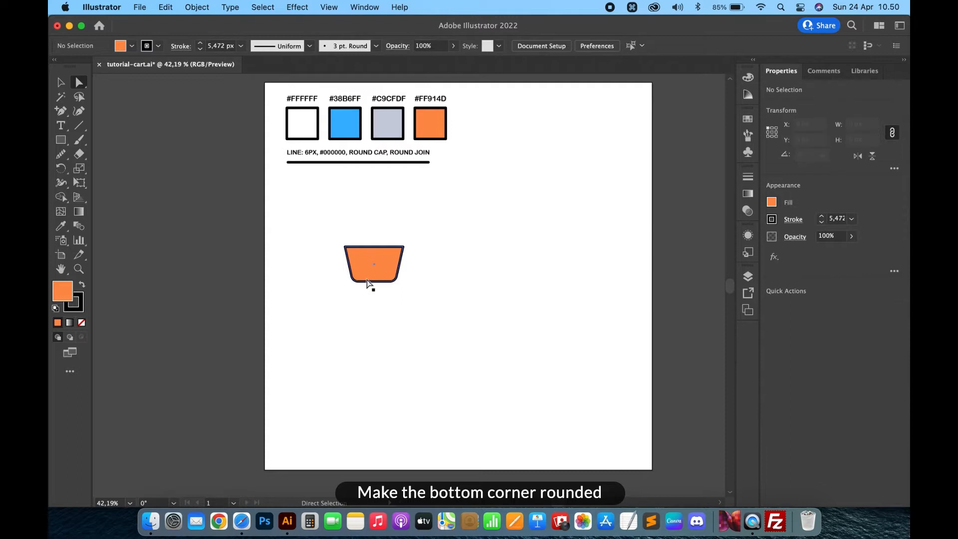
Apply the fill and stroke of the grey #C9CFDF swatch to the basket with the Eyedropper
click(60, 82)
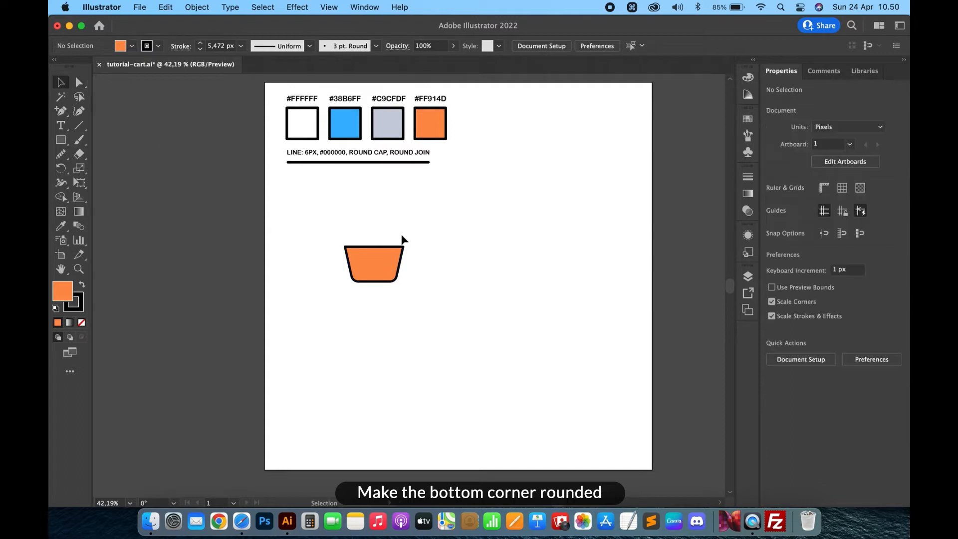
click(391, 261)
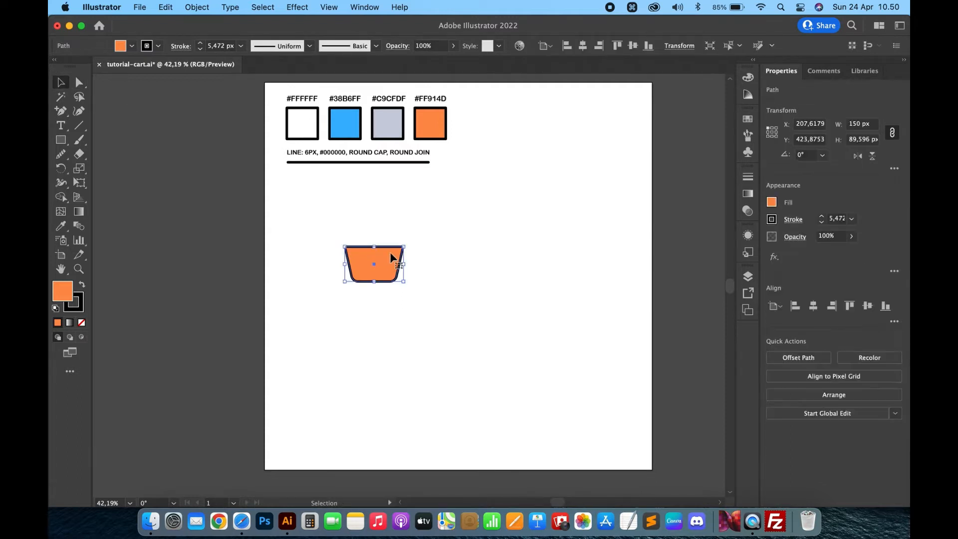
key(i)
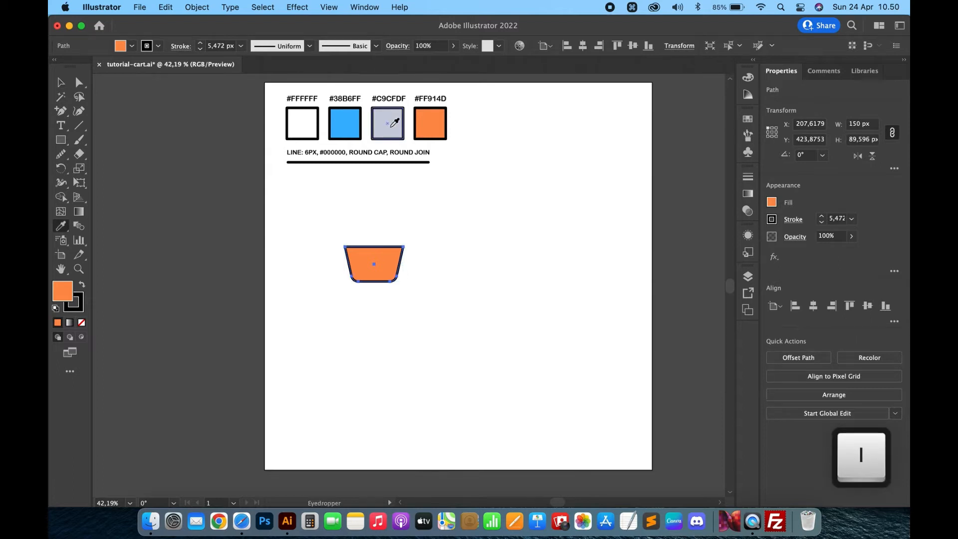
click(391, 125)
click(61, 83)
scroll(433, 259, up, 3)
click(432, 257)
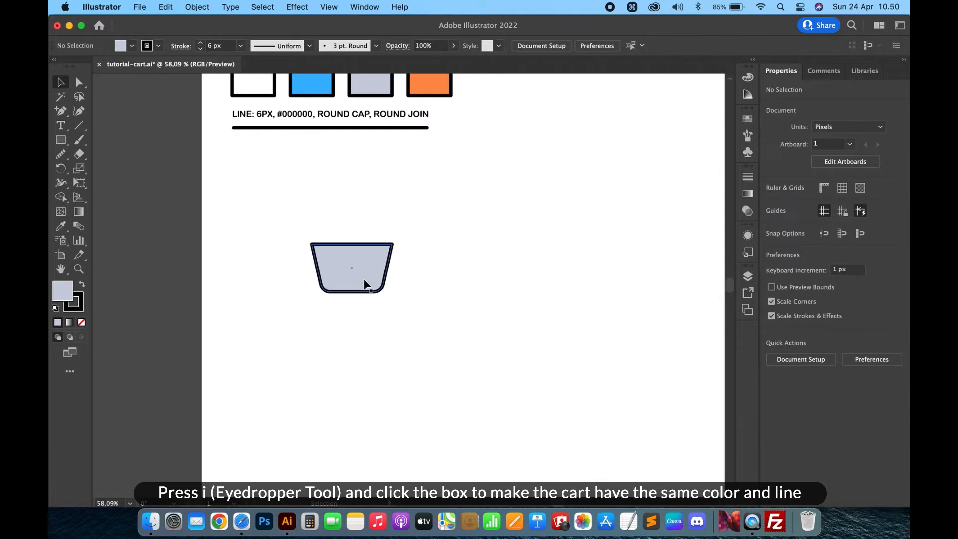
Draw a vertical line about 46 px long in the basket's centre and copy the round-cap sample line's style onto it
click(79, 125)
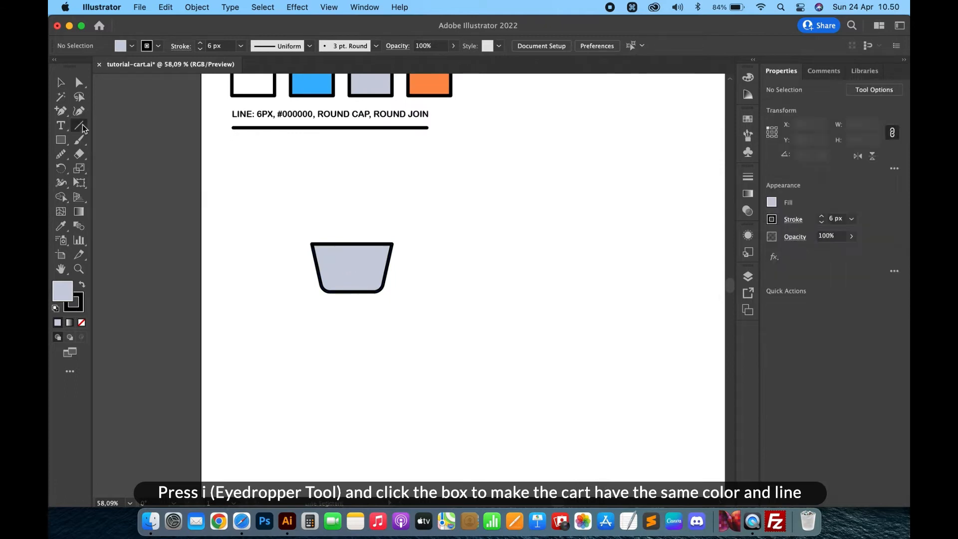
drag(352, 255, 353, 279)
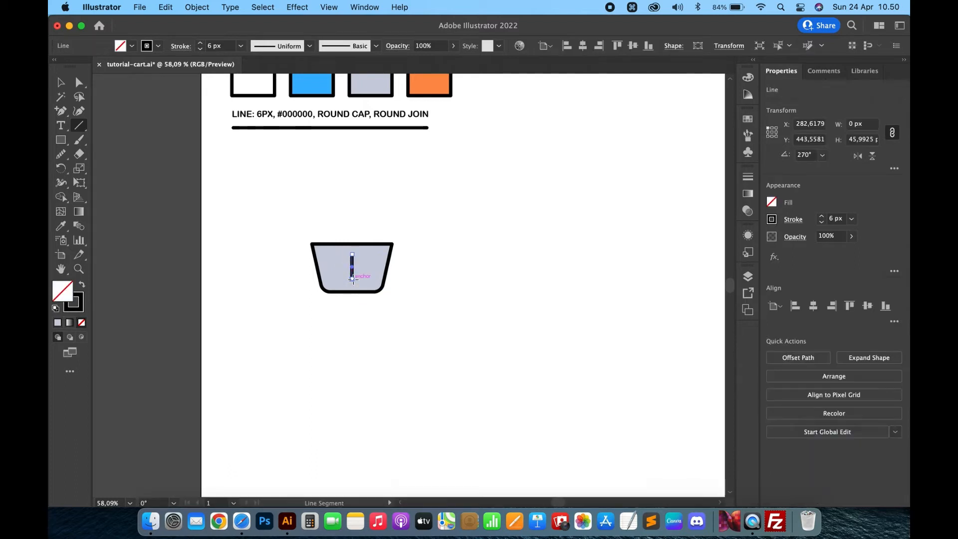
key(i)
click(359, 128)
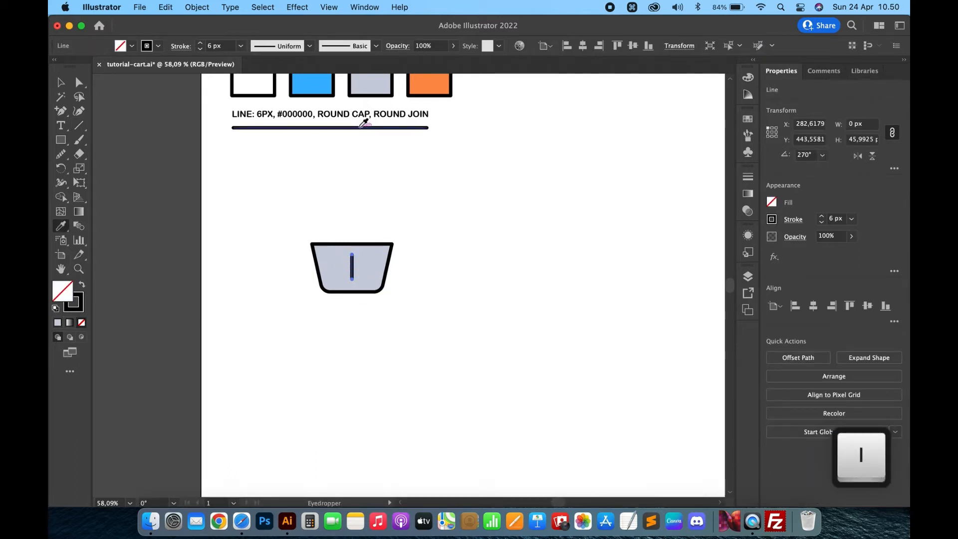
key(v)
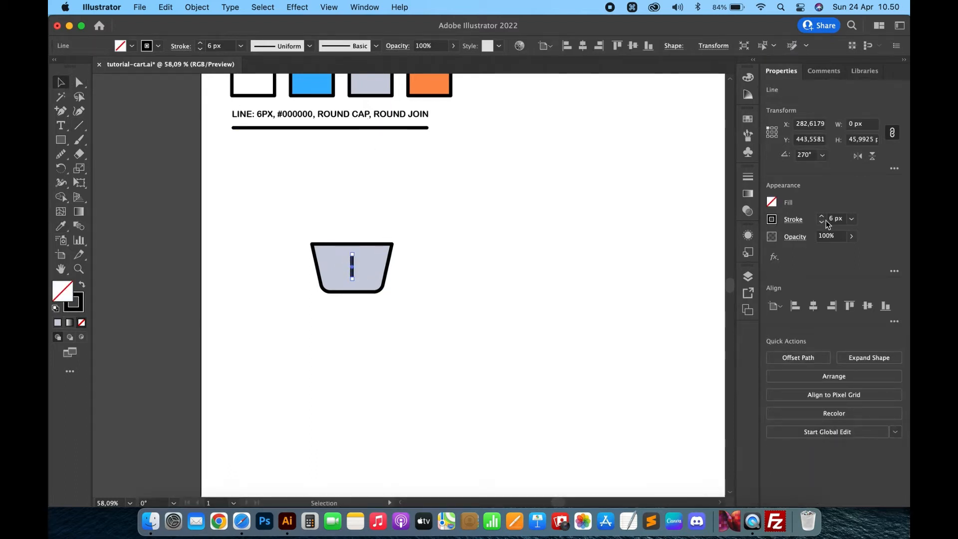
Increase the vertical line's stroke weight to 16 px and deselect it
click(821, 216)
click(821, 216)
click(821, 216)
click(821, 216)
click(821, 216)
click(821, 216)
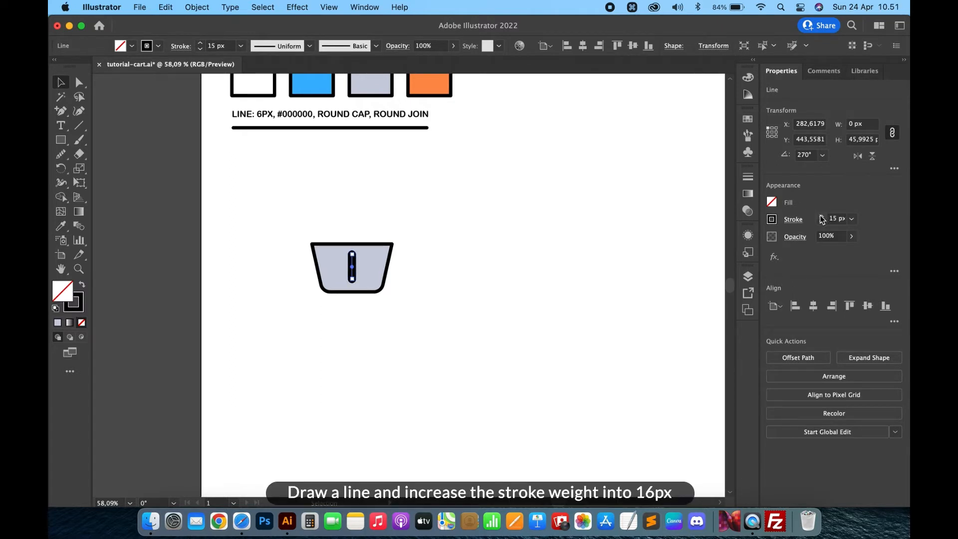
click(821, 216)
click(514, 281)
Nudge the thick vertical line 2 px down inside the basket
scroll(421, 250, up, 3)
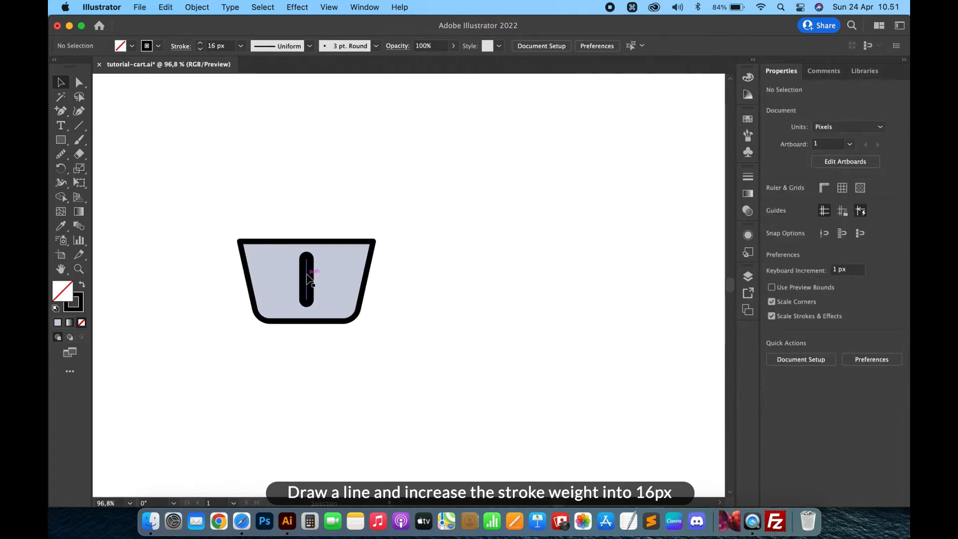
click(307, 277)
key(Down)
key(Down)
key(Down)
key(Down)
key(Down)
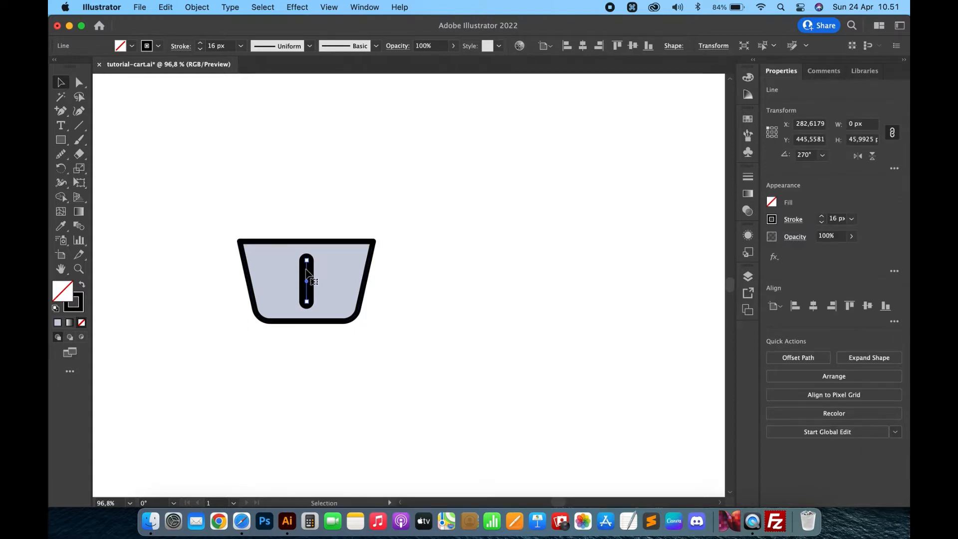
Duplicate the vertical line in place and move the copy 30 px to the right
key(super+c)
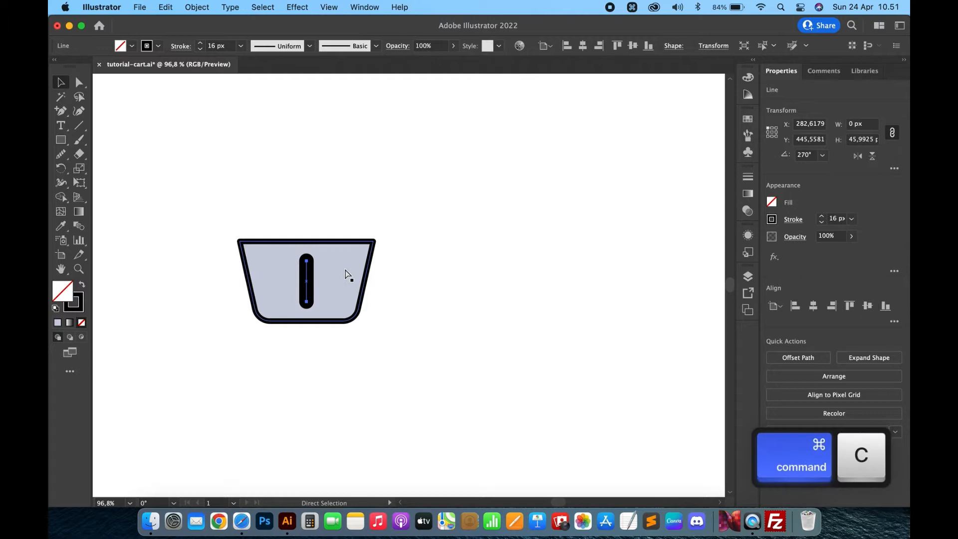
key(super+f)
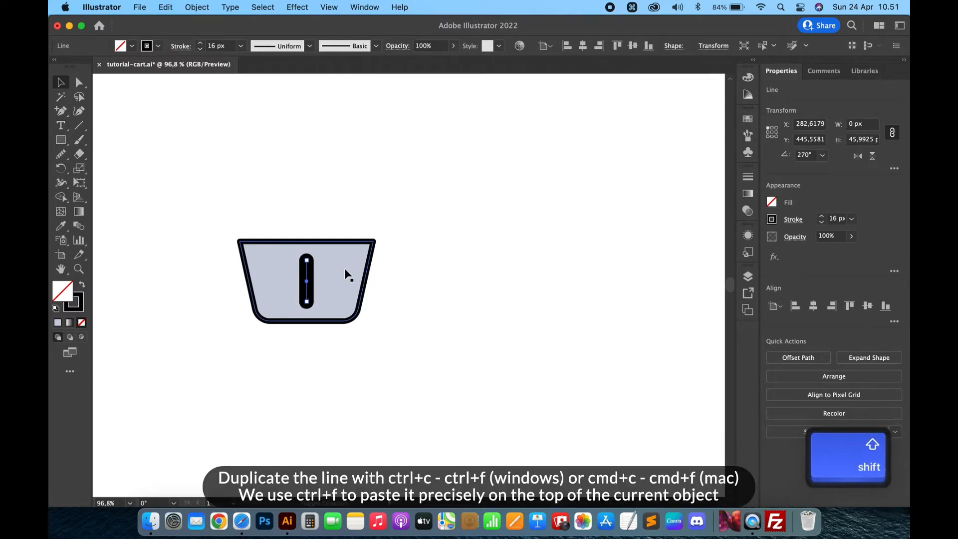
key(shift+Right)
key(shift+Right)
key(shift+Right)
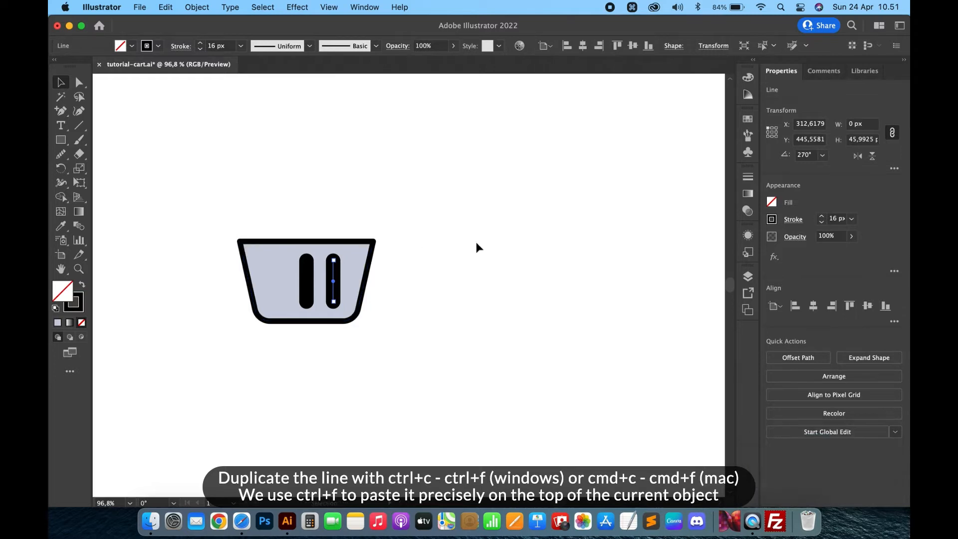
Duplicate the middle line in place and move the copy 30 px to the left
click(308, 274)
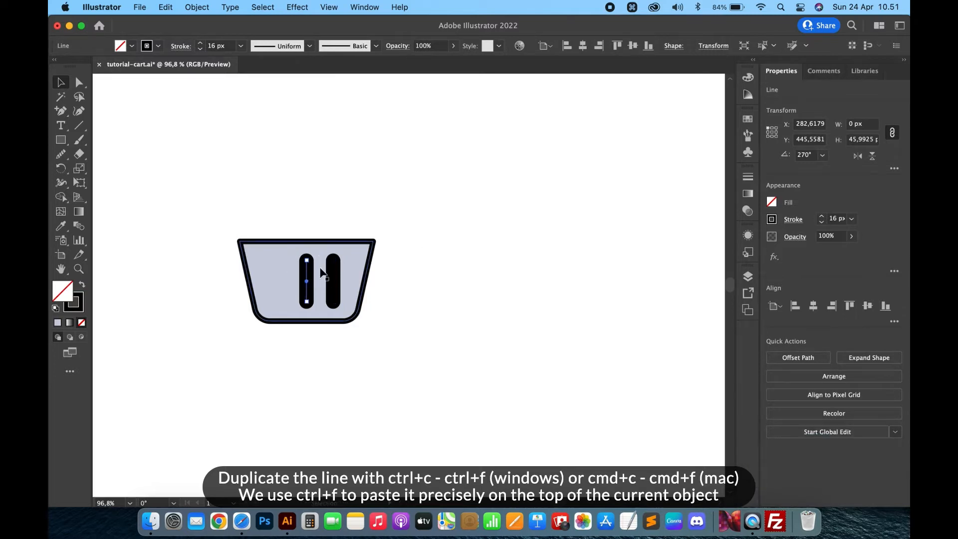
key(super+c)
key(super+f)
key(shift+Left)
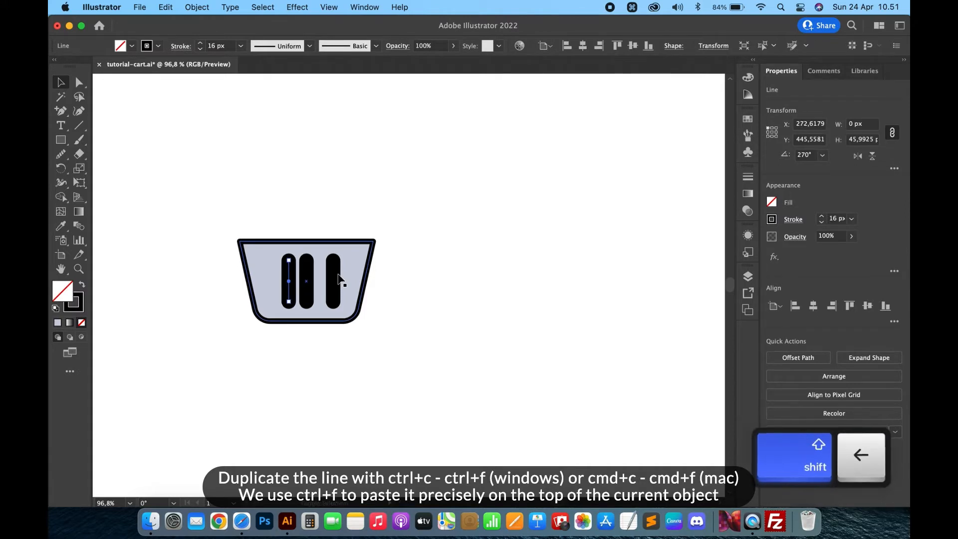
key(shift+Left)
click(451, 283)
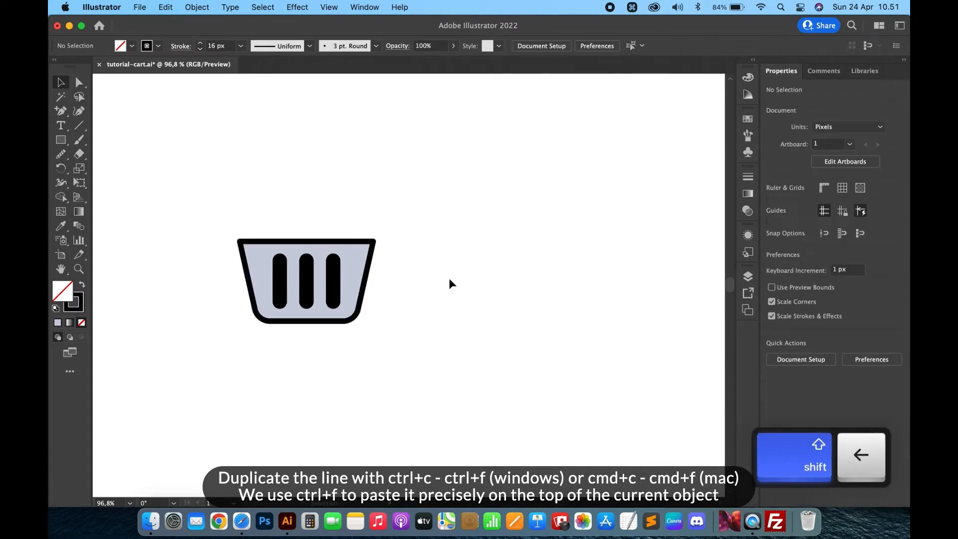
Slant the left line by moving only its top anchor point 6 px to the left
click(80, 84)
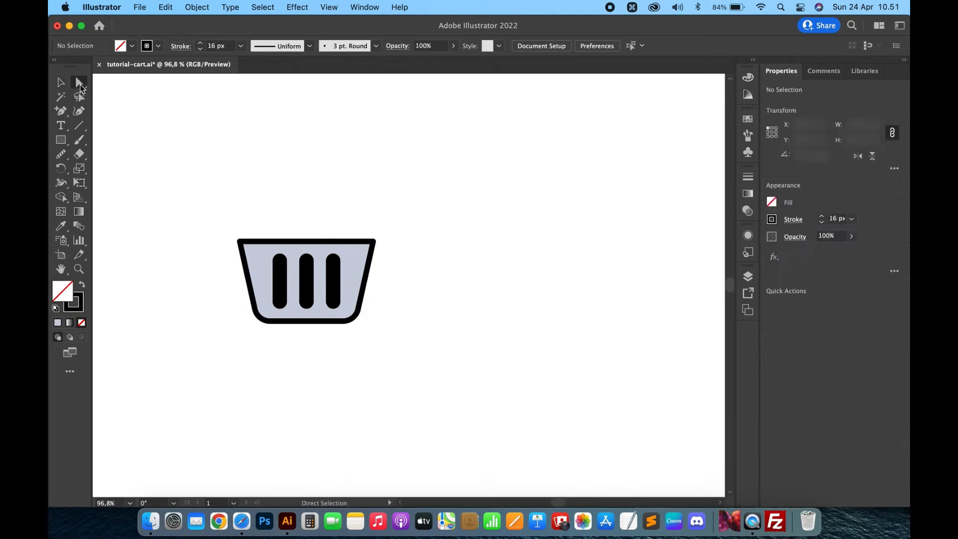
click(280, 260)
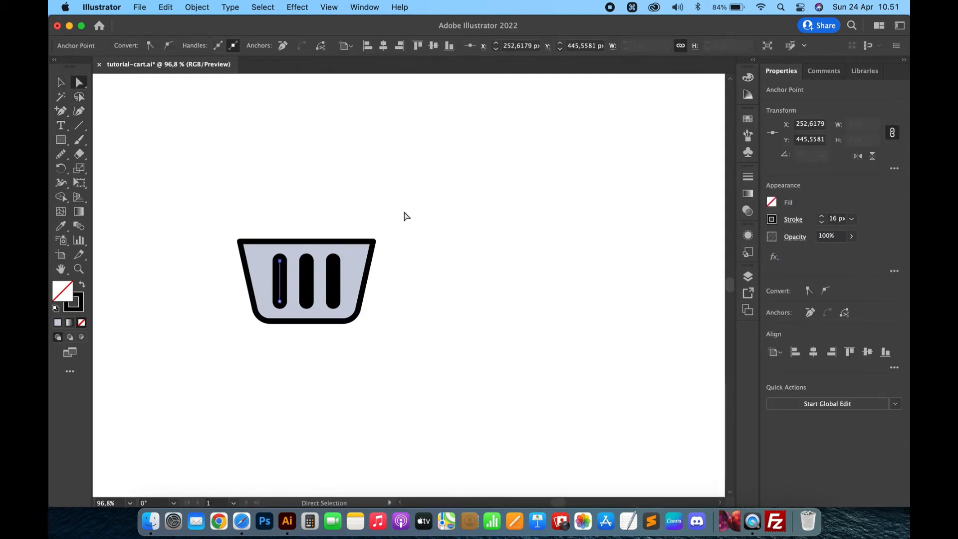
key(shift+Left)
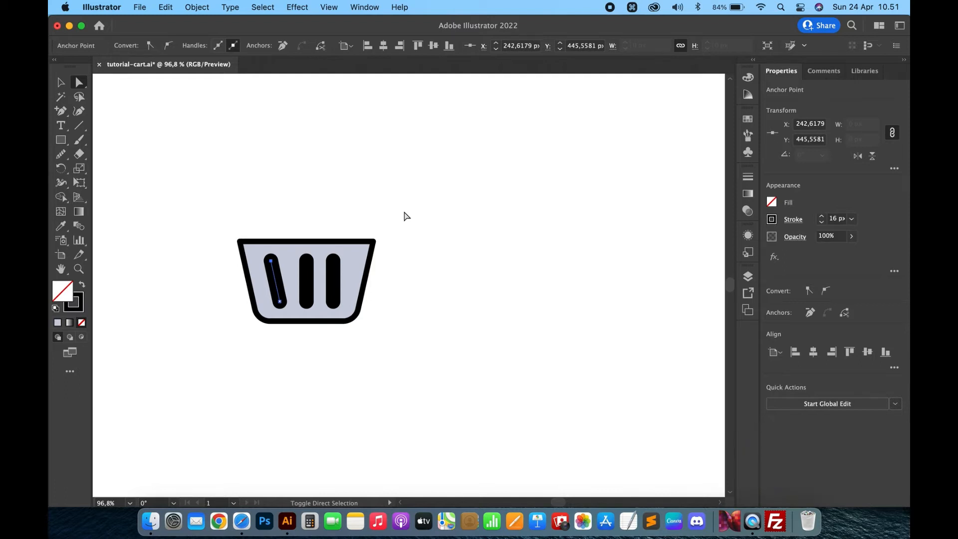
key(shift+Right)
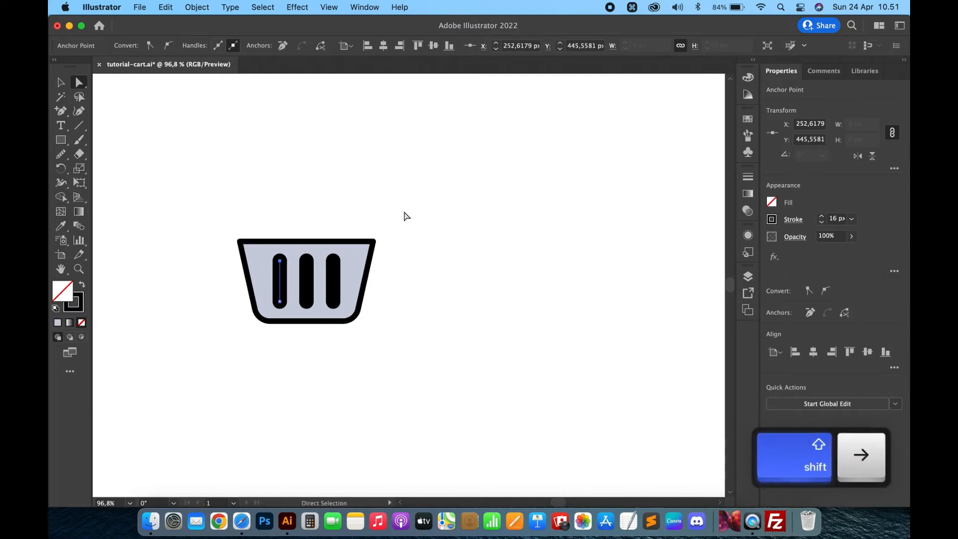
key(Left)
key(Left)
key(Left)
key(Left)
key(Left)
key(Left)
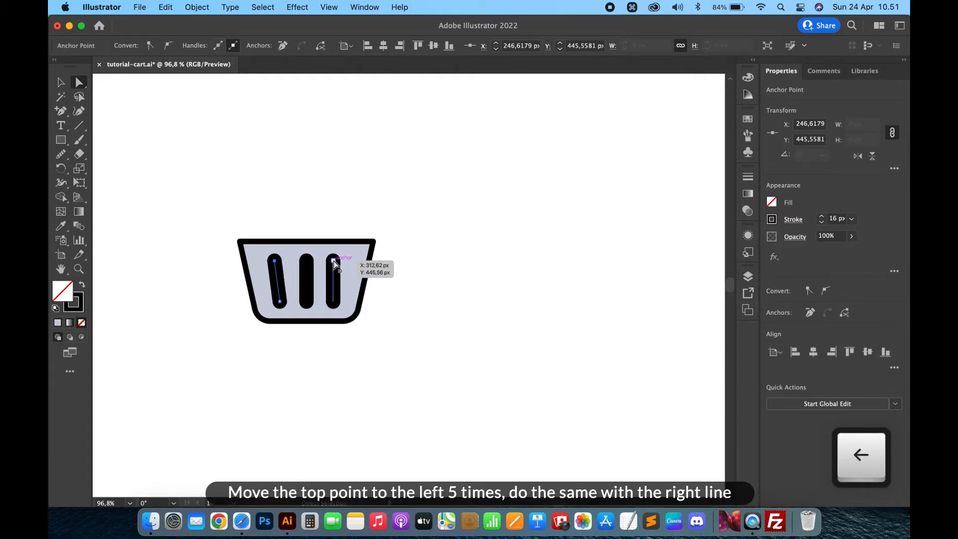
Slant the right line by moving only its top anchor point 6 px to the right
click(334, 261)
key(Right)
key(Right)
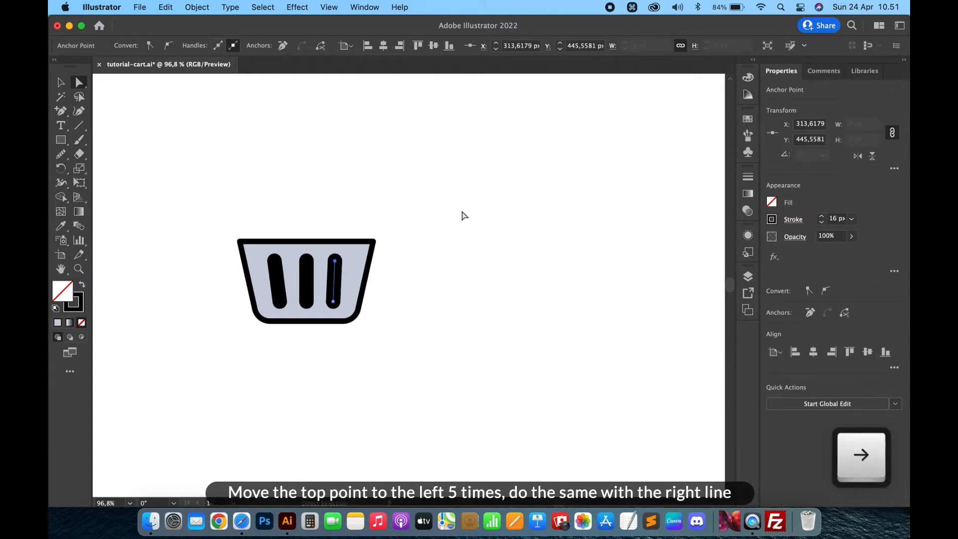
key(Right)
key(Right)
key(Right)
key(Right)
click(463, 216)
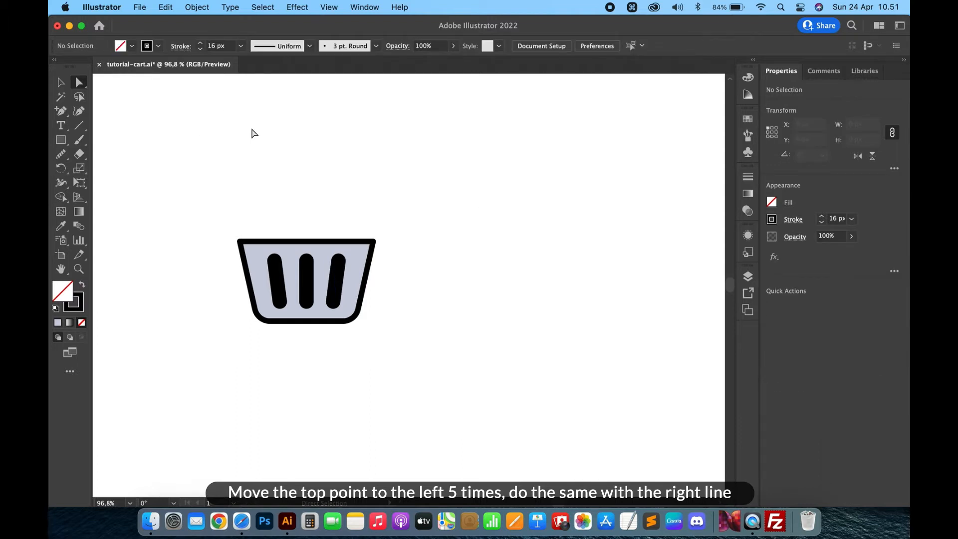
Expand the fill and stroke of all three slot lines into shapes
click(60, 82)
click(336, 281)
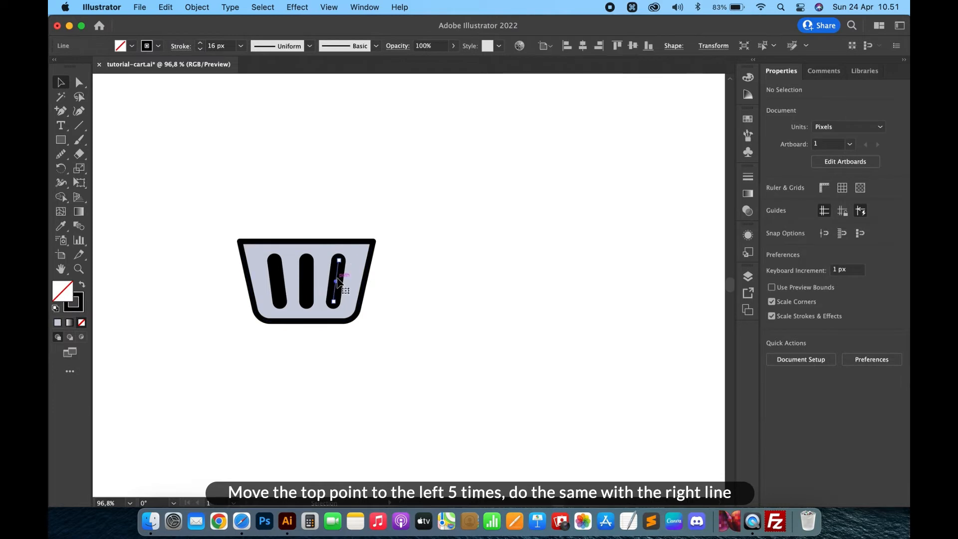
shift+click(307, 282)
shift+click(278, 282)
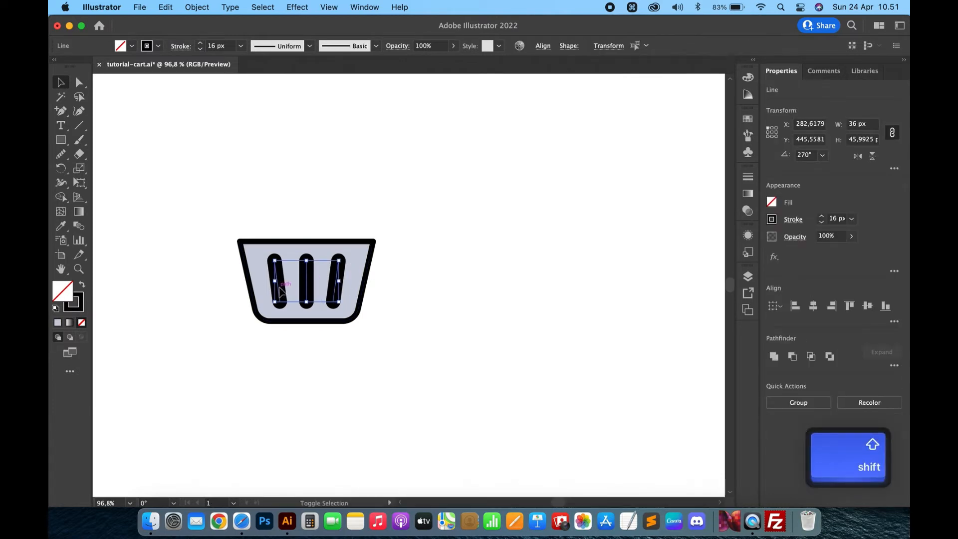
click(197, 7)
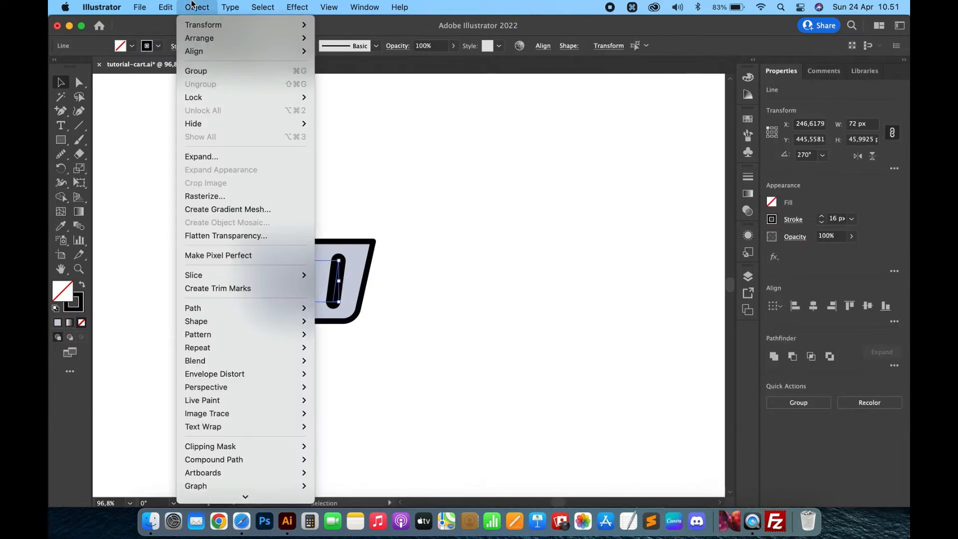
click(220, 159)
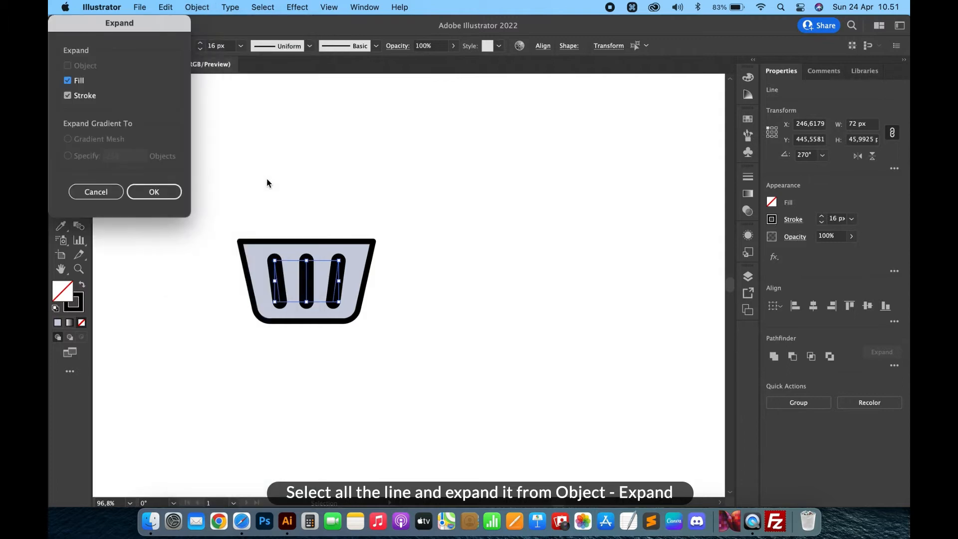
click(161, 195)
click(309, 218)
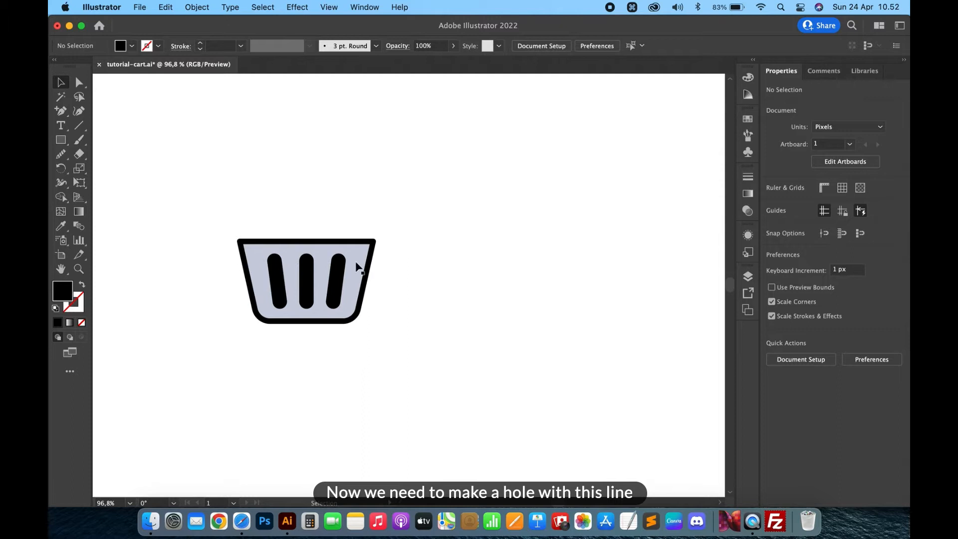
Cut the three slot shapes out of the basket as holes using the Shape Builder tool
click(346, 273)
drag(409, 211, 233, 366)
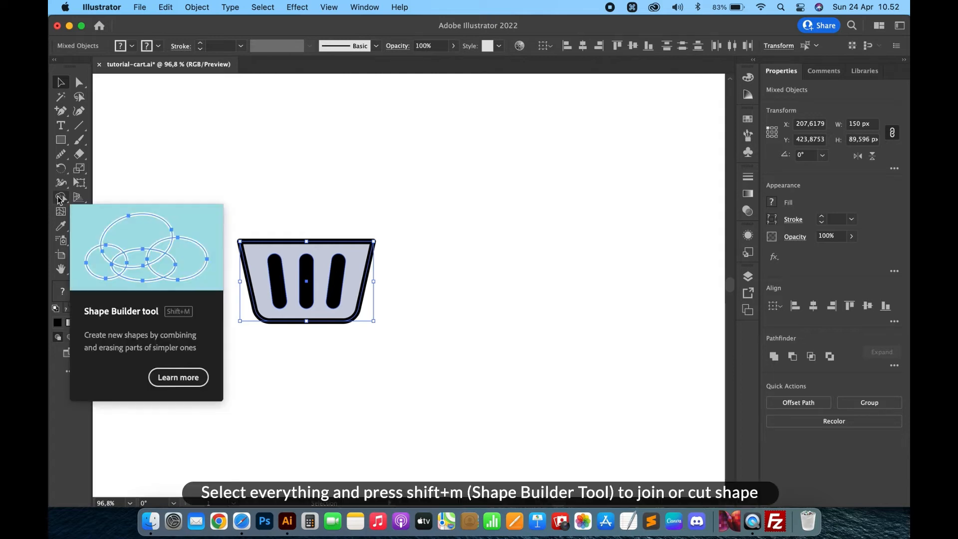
key(shift+m)
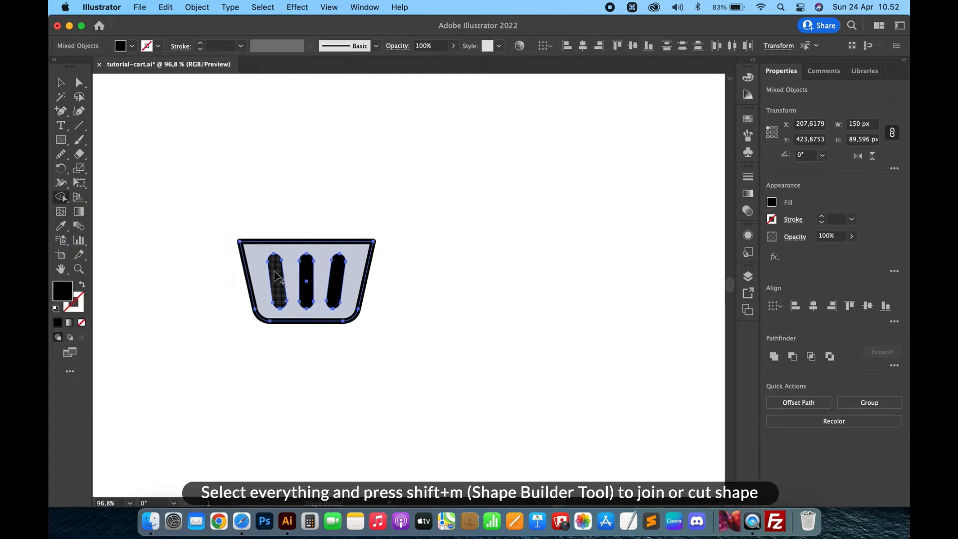
scroll(279, 276, up, 5)
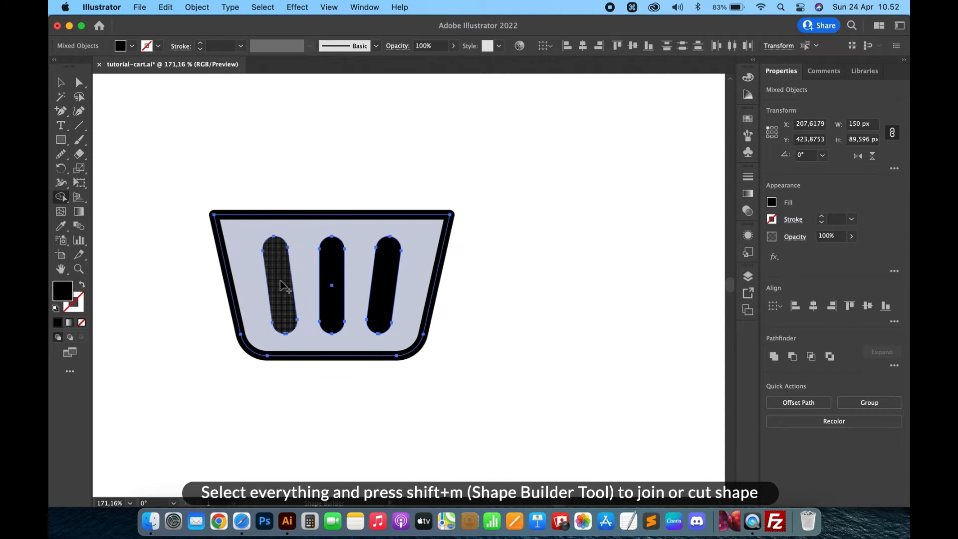
key(alt)
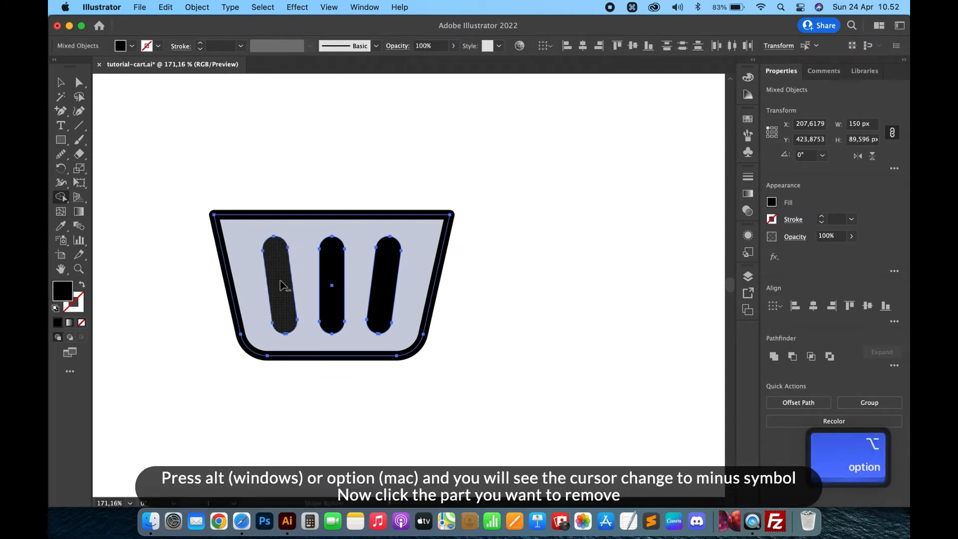
alt+click(284, 285)
alt+click(339, 281)
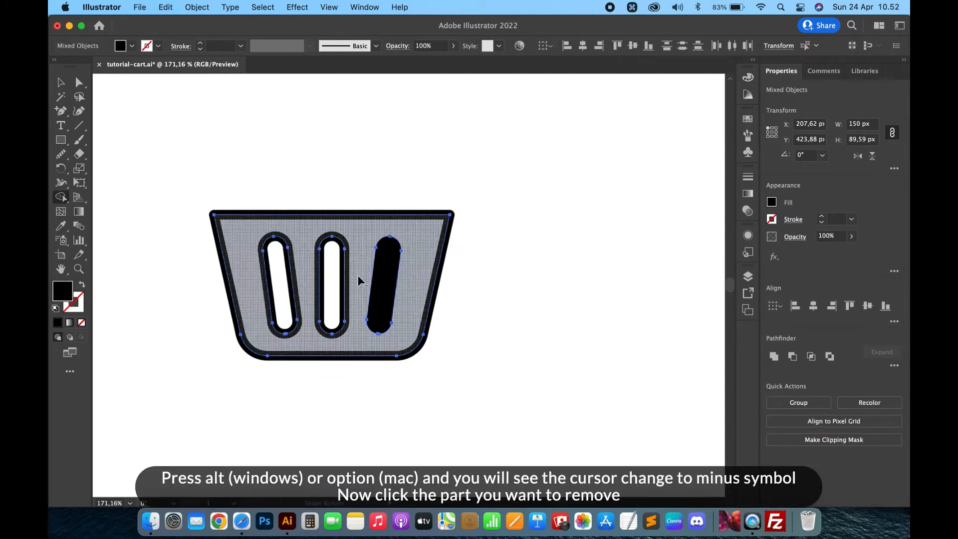
alt+click(389, 286)
key(v)
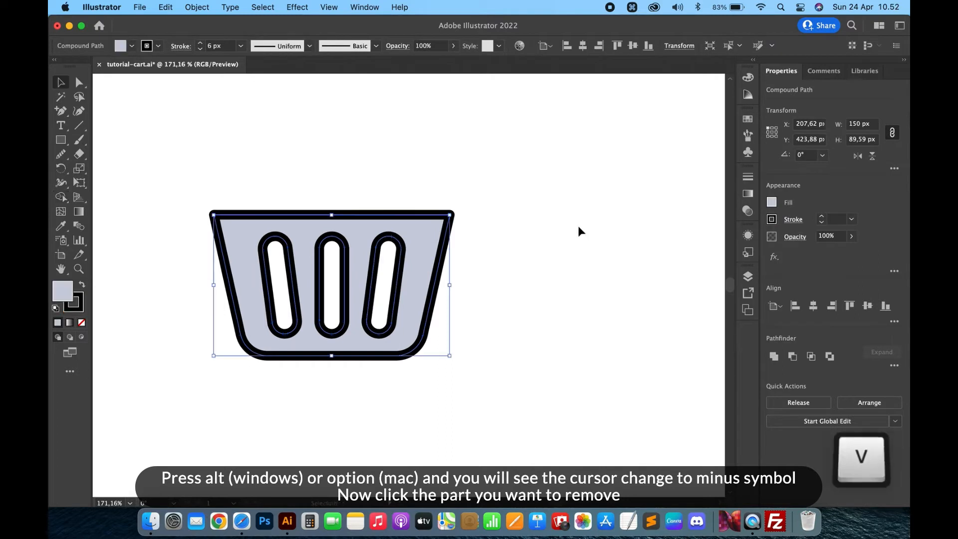
click(581, 231)
Draw a rectangle about 172 by 18 px centred over the basket's top edge and round its corners fully
scroll(574, 252, down, 5)
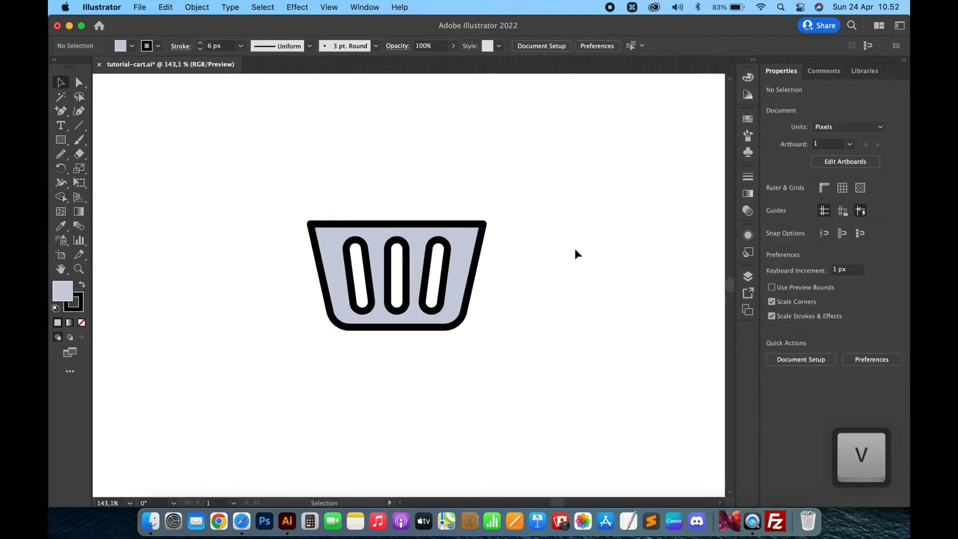
scroll(576, 255, up, 3)
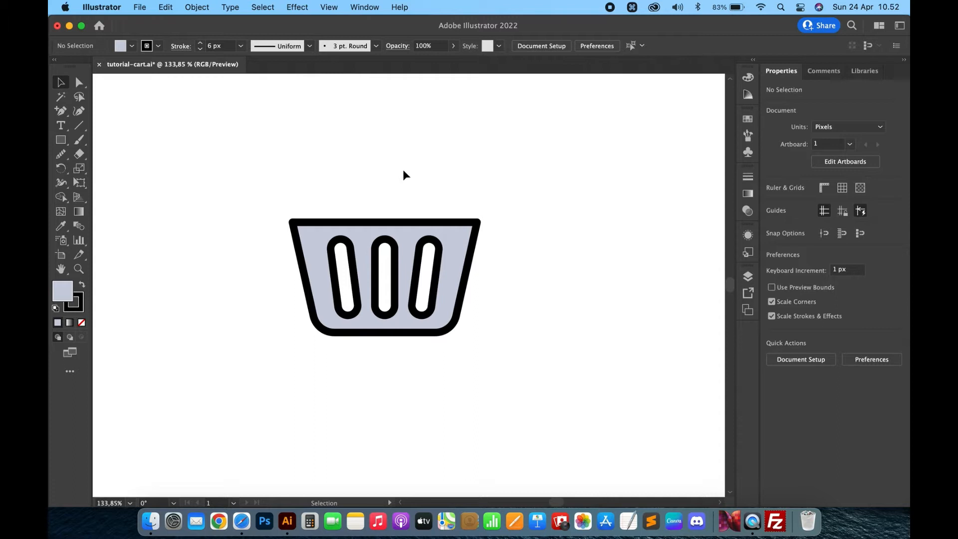
click(61, 140)
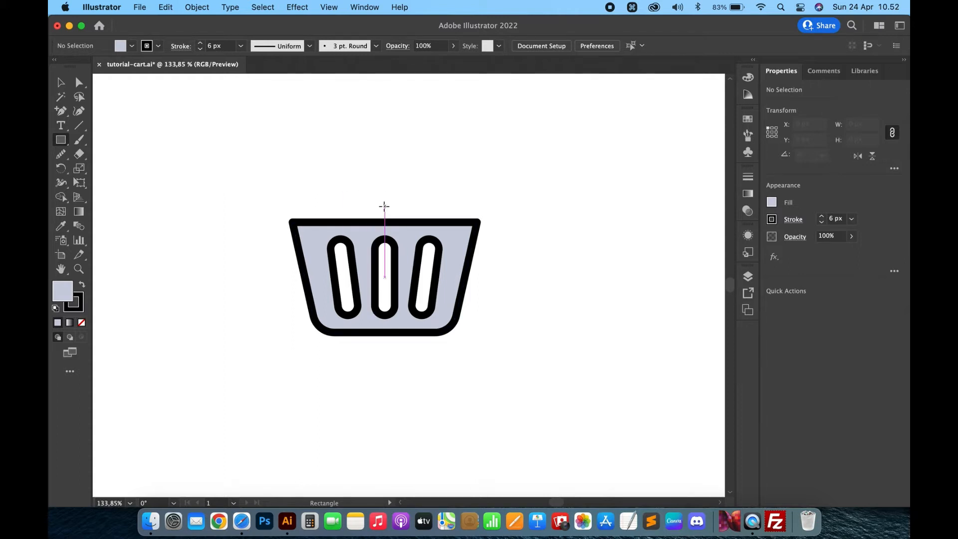
drag(385, 205, 492, 214)
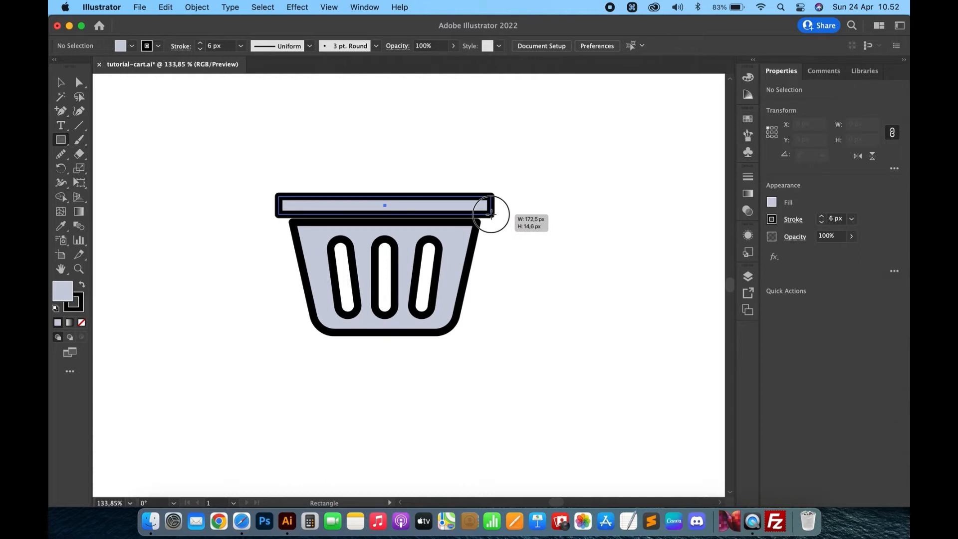
drag(491, 214, 469, 212)
key(a)
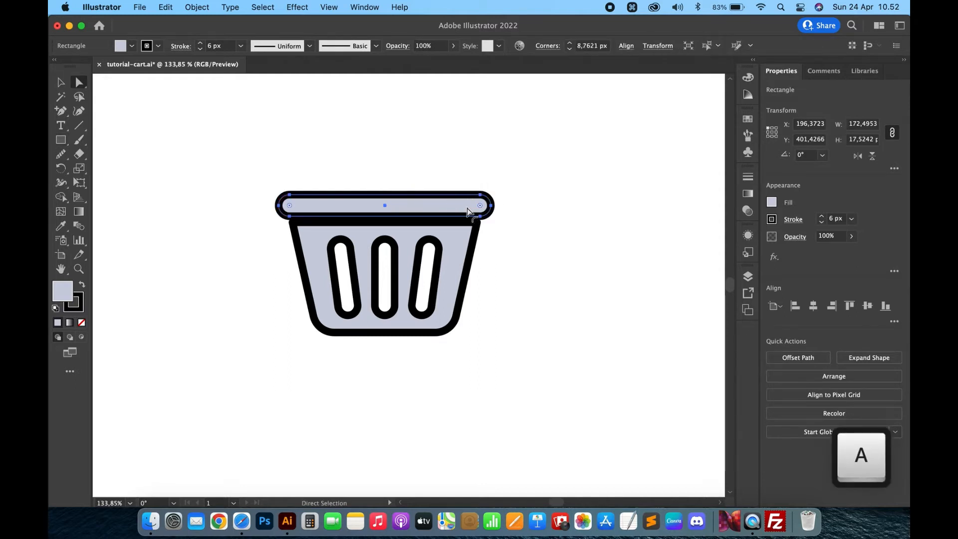
Move the rounded bar down so it sits on the basket's top edge as a rim
key(v)
click(454, 156)
drag(402, 219, 425, 212)
click(510, 246)
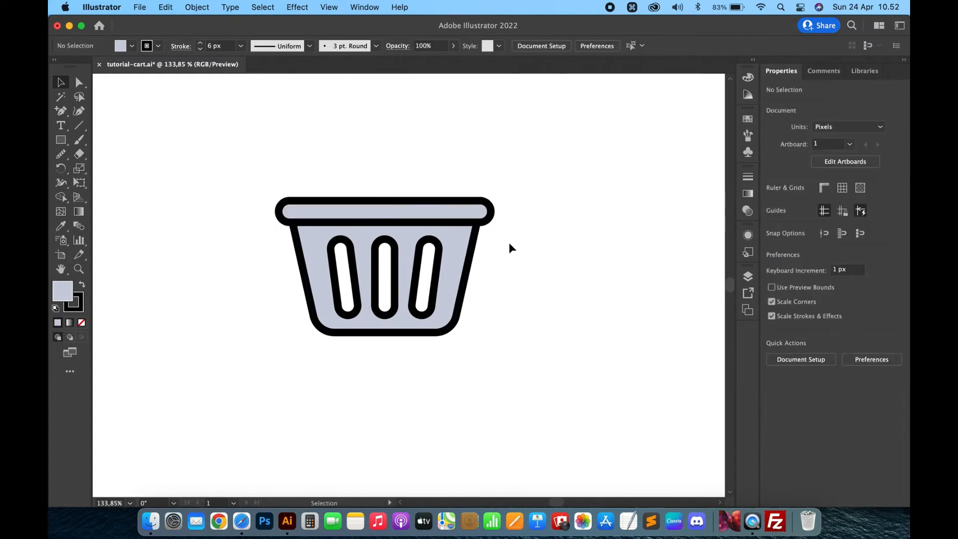
Draw a rectangle about 82 by 13 px above the basket and round its corners fully for the handle
scroll(510, 259, down, 2)
scroll(509, 269, up, 5)
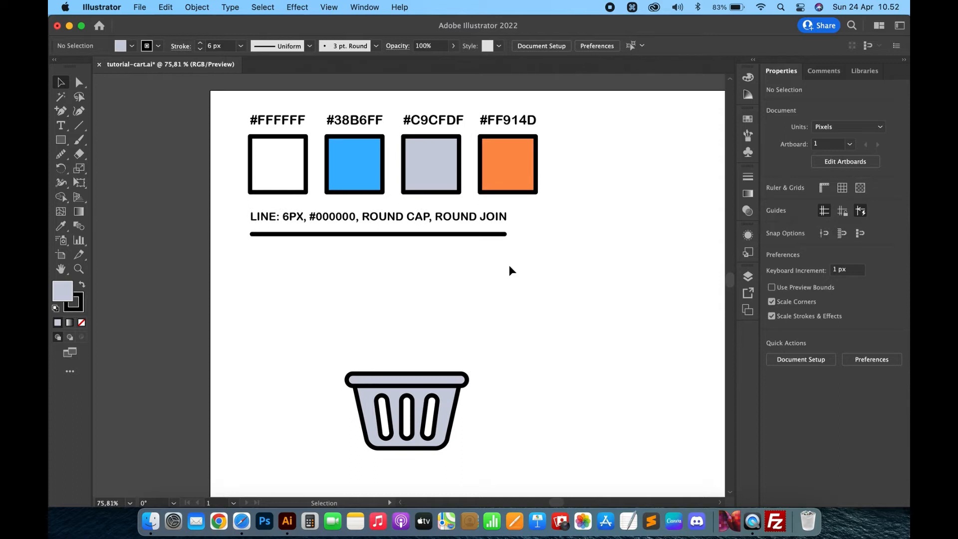
scroll(494, 279, down, 2)
click(60, 139)
drag(311, 272, 371, 283)
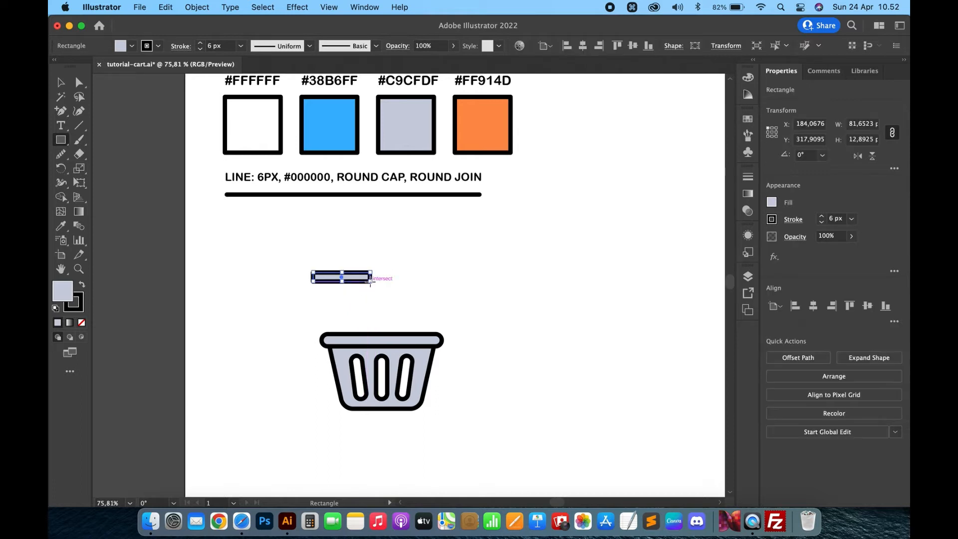
key(a)
drag(364, 278, 347, 303)
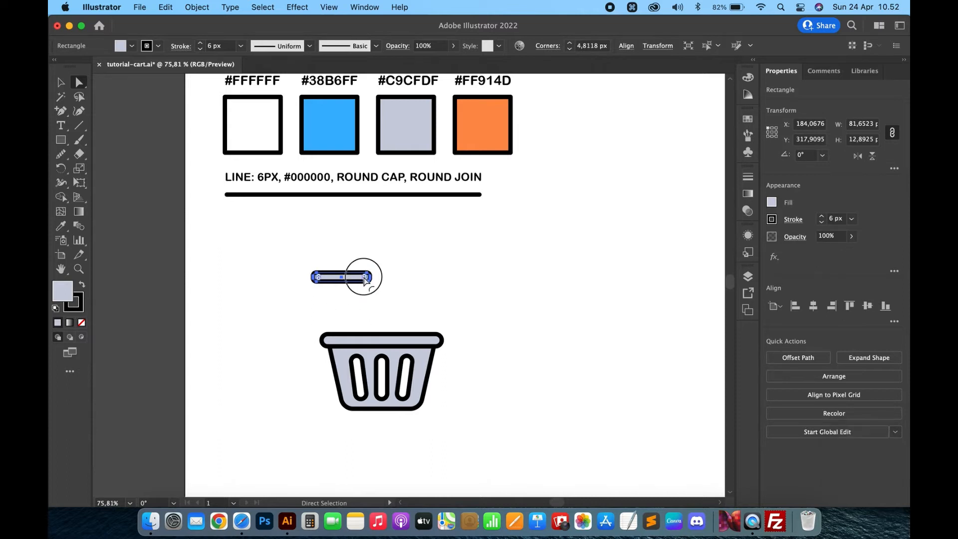
Rotate the handle bar to 45° and place its lower end on the left part of the basket's rim
click(62, 83)
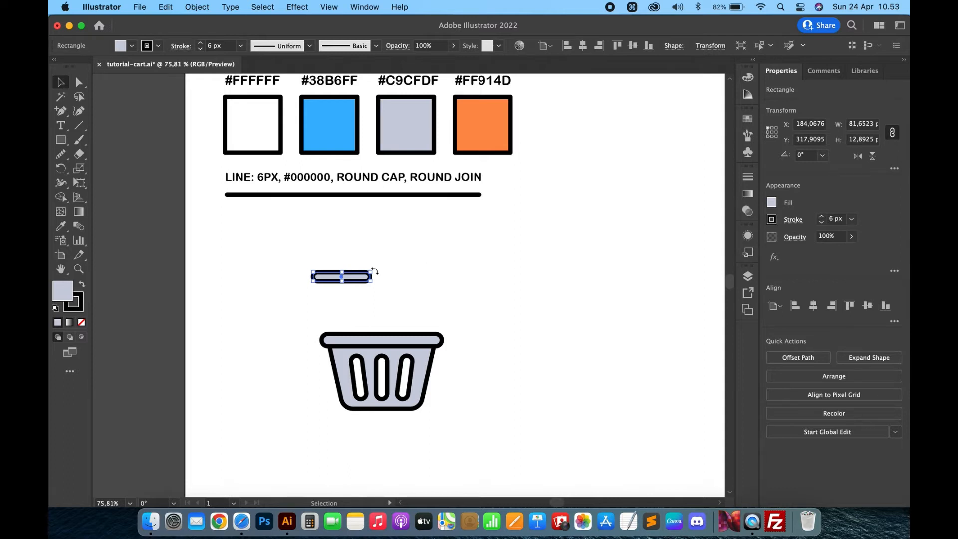
key(shift)
drag(375, 271, 364, 252)
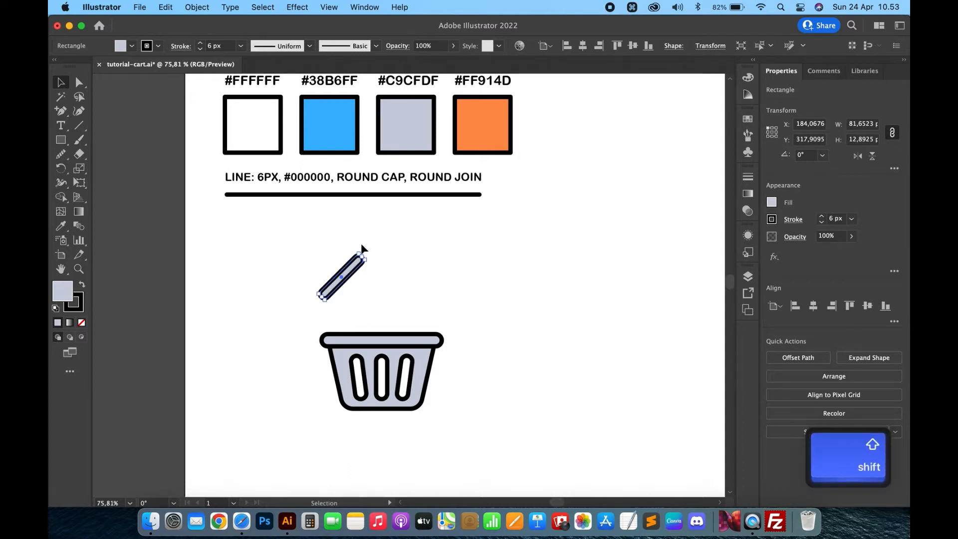
drag(368, 294, 367, 316)
scroll(429, 282, up, 3)
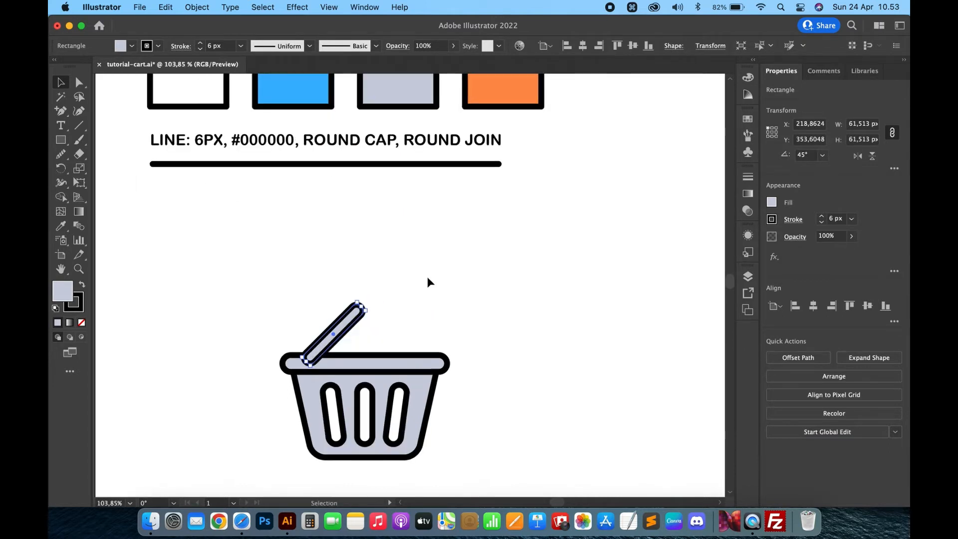
key(Left)
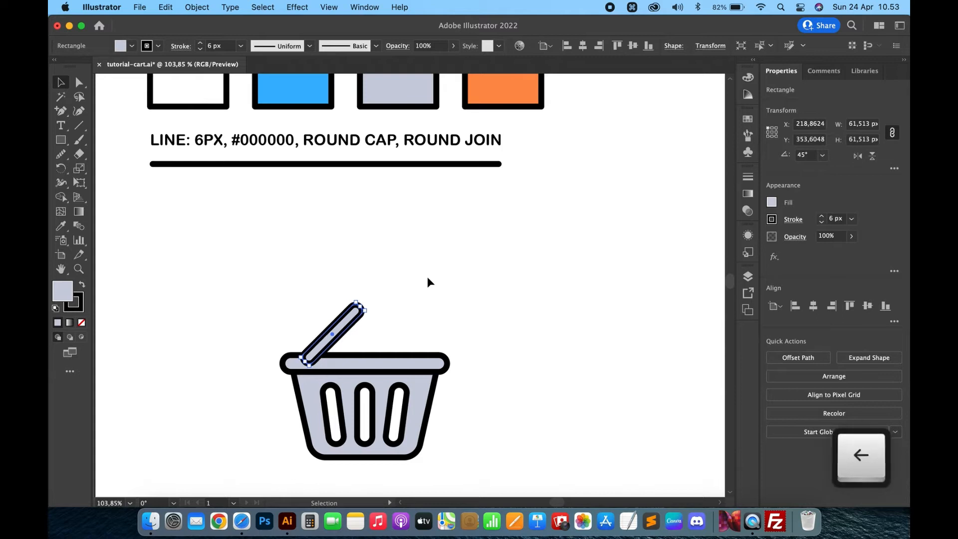
drag(340, 324, 337, 324)
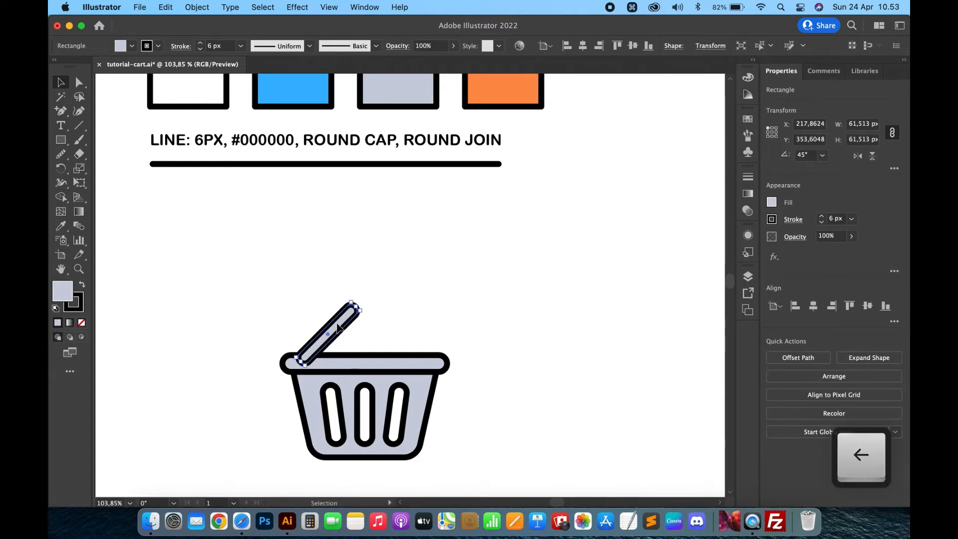
Duplicate the handle bar in place and move the copy 60 px to the right
key(cmd+c)
key(cmd+f)
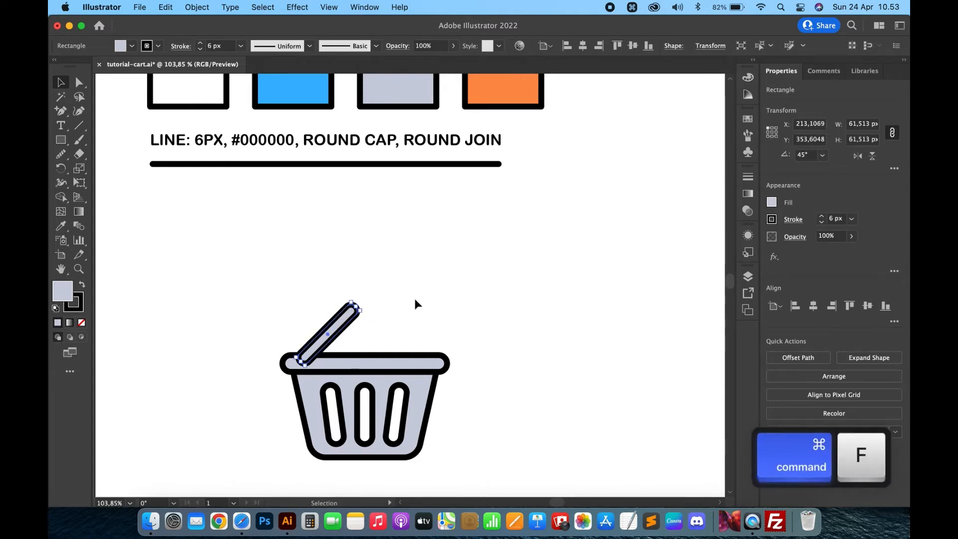
key(shift+Right)
key(shift+Right)
key(shift+Right)
key(shift+Right)
key(shift+Right)
key(shift+Right)
key(shift+Right)
key(shift+Right)
key(shift+Right)
key(shift+Right)
key(shift+Right)
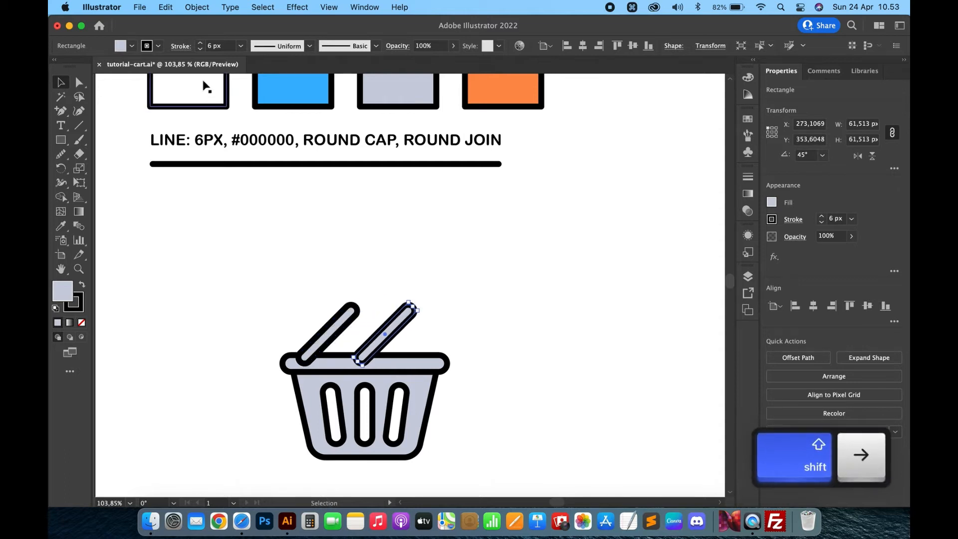
Reflect the copied handle bar vertically and move it 12 px to the right
click(198, 7)
mouse_move(215, 20)
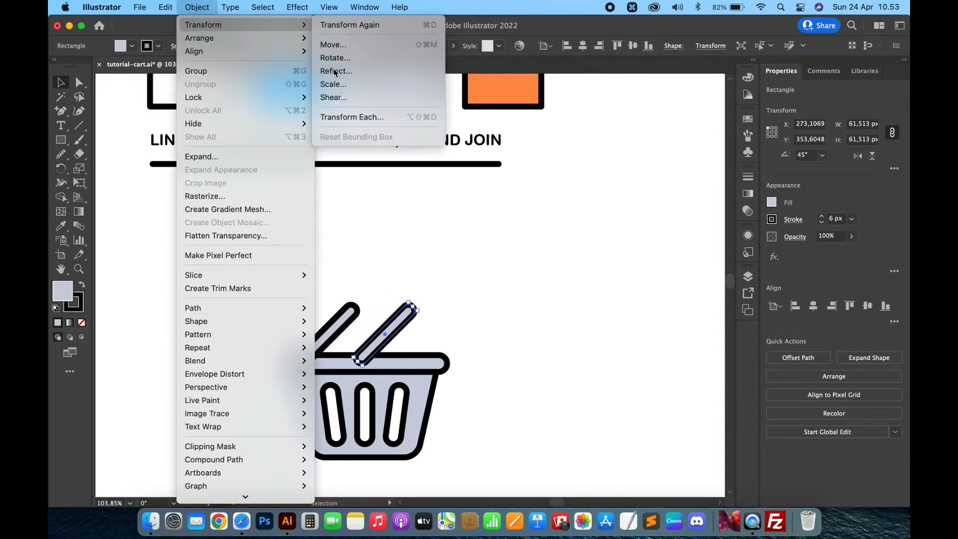
click(334, 72)
key(Return)
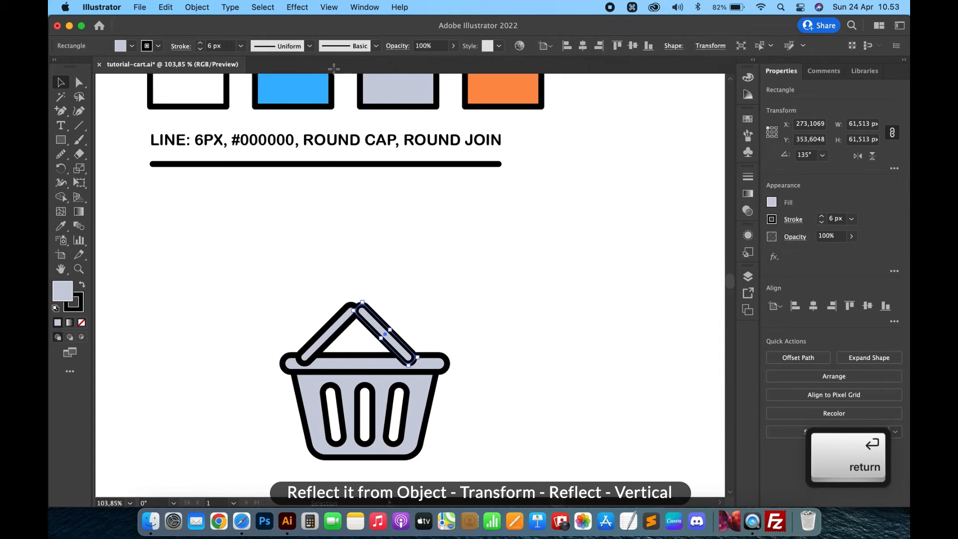
key(shift+Right)
key(shift+Right)
key(shift+Left)
key(Right)
key(Right)
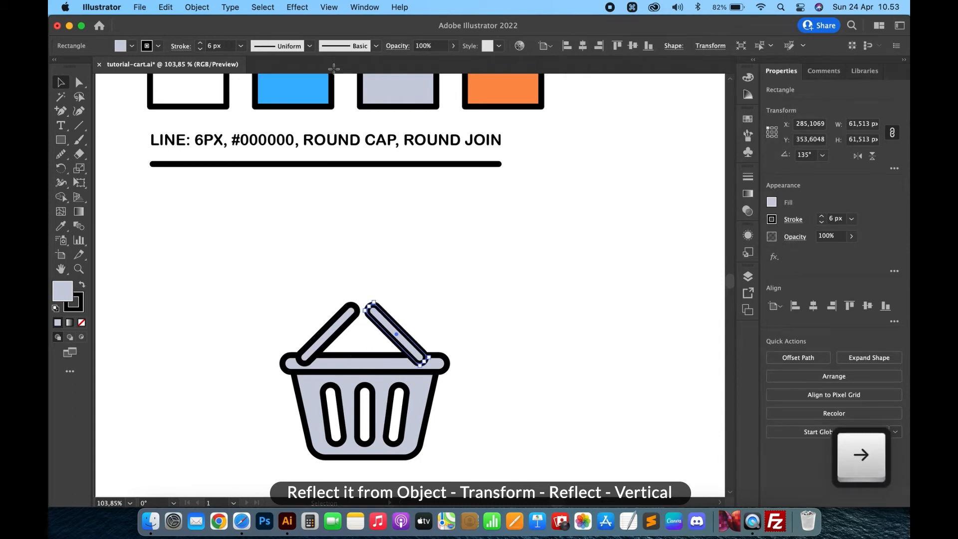
Group the two slanted handle bars
shift+click(340, 326)
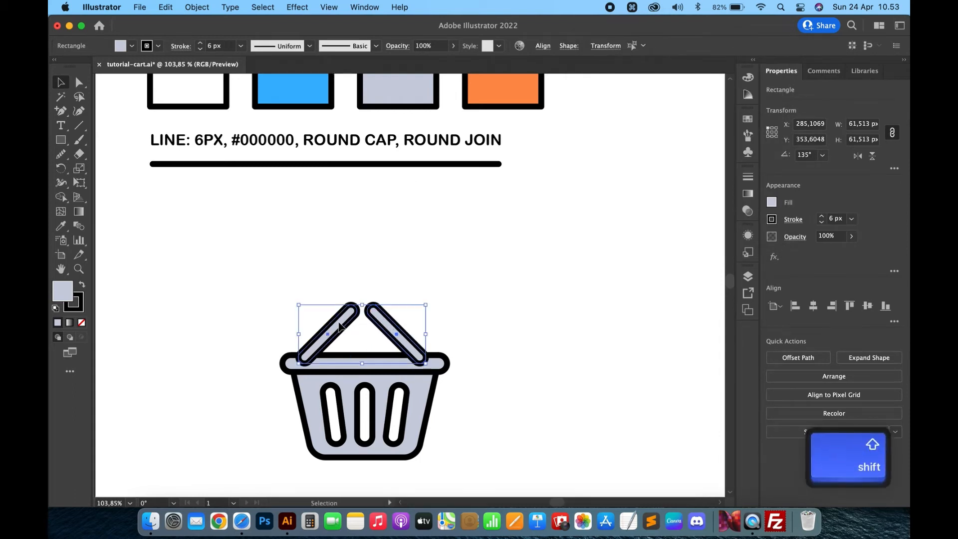
key(super+g)
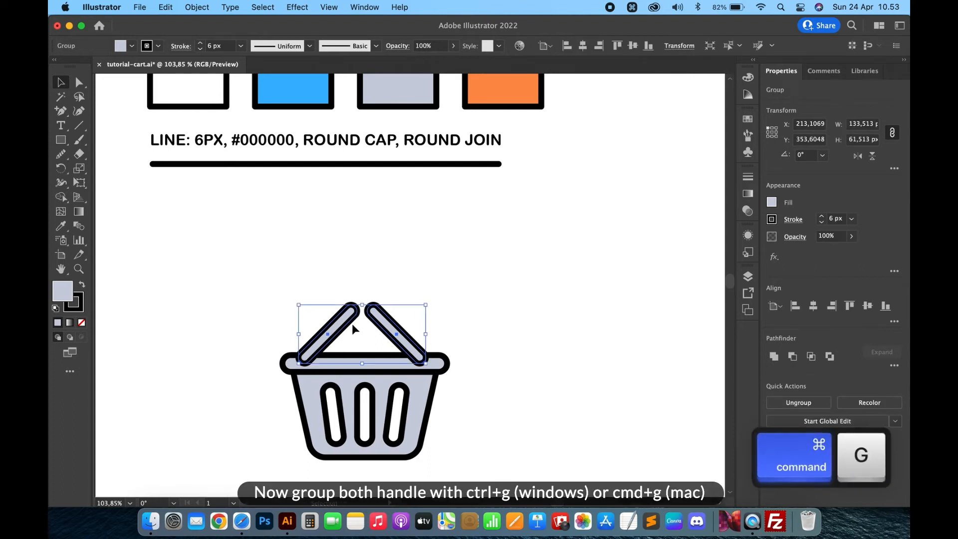
click(395, 265)
click(384, 314)
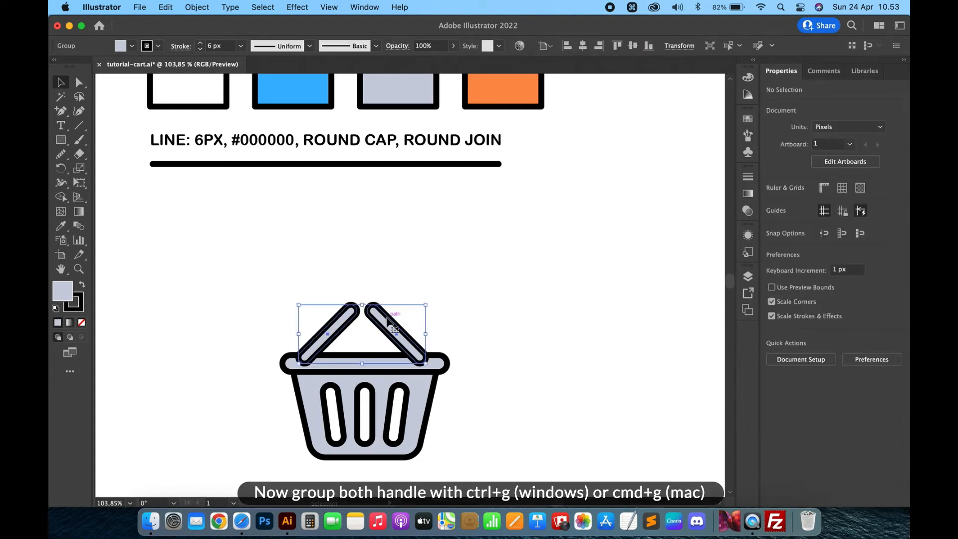
Centre the grouped handle bars over the basket and apply the white #FFFFFF swatch's fill and outline to them
click(381, 259)
mouse_move(382, 313)
mouse_down()
mouse_move(387, 286)
mouse_move(387, 316)
mouse_up()
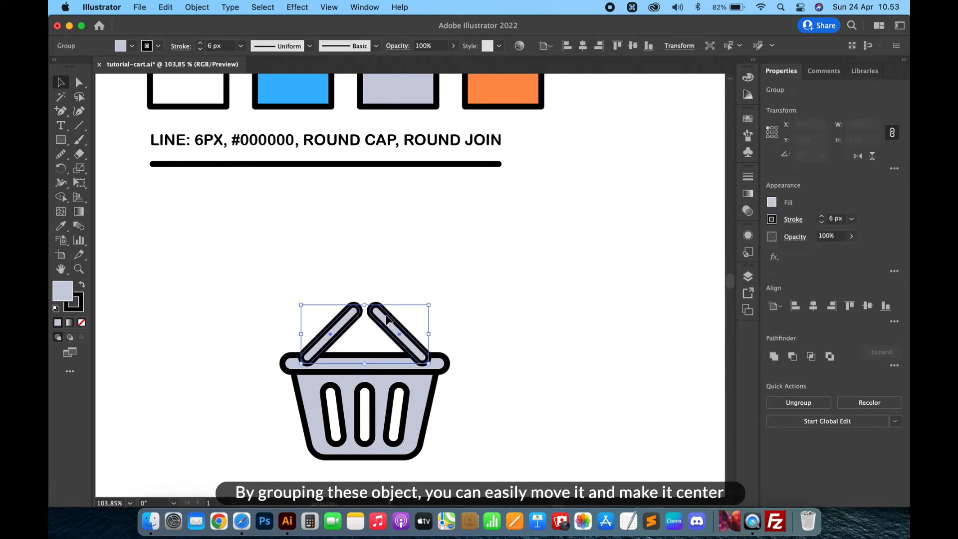
key(i)
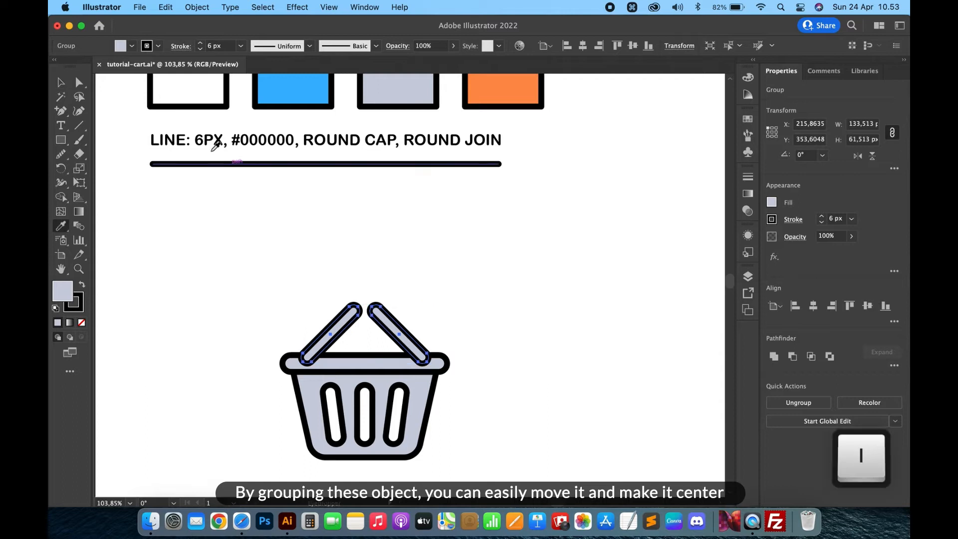
click(202, 91)
key(v)
click(548, 273)
Draw a circle about 55 px wide over the basket's lower right corner and nudge it into place
scroll(548, 273, down, 5)
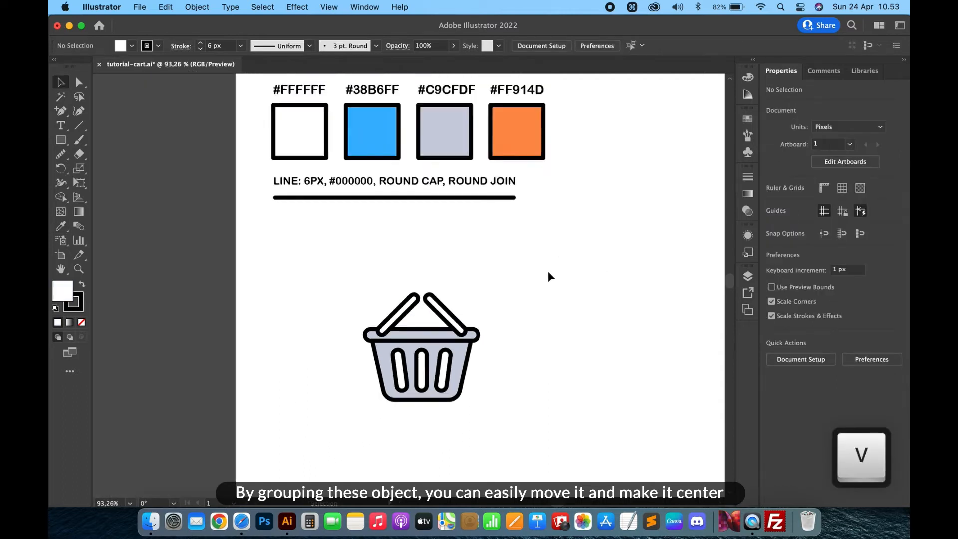
scroll(549, 276, up, 4)
scroll(548, 277, down, 2)
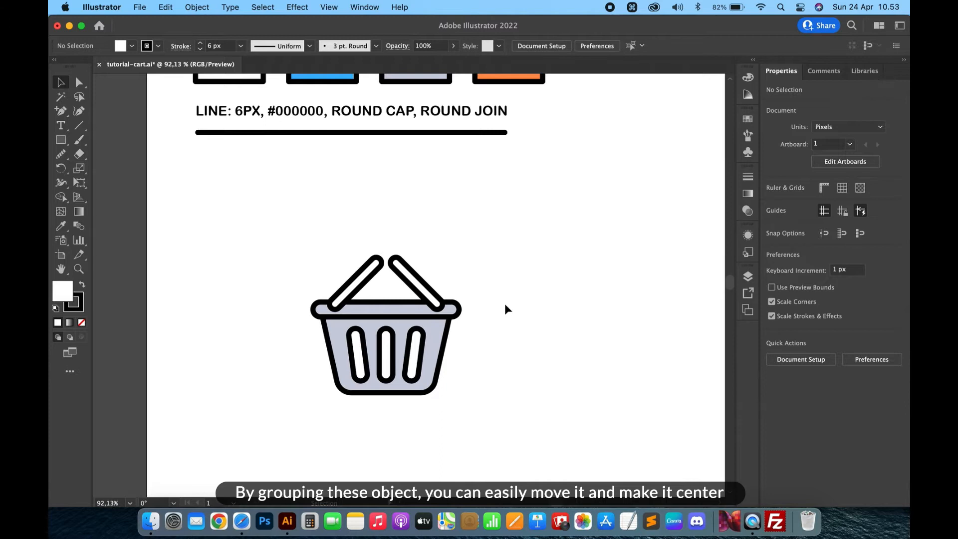
scroll(504, 304, up, 3)
click(60, 145)
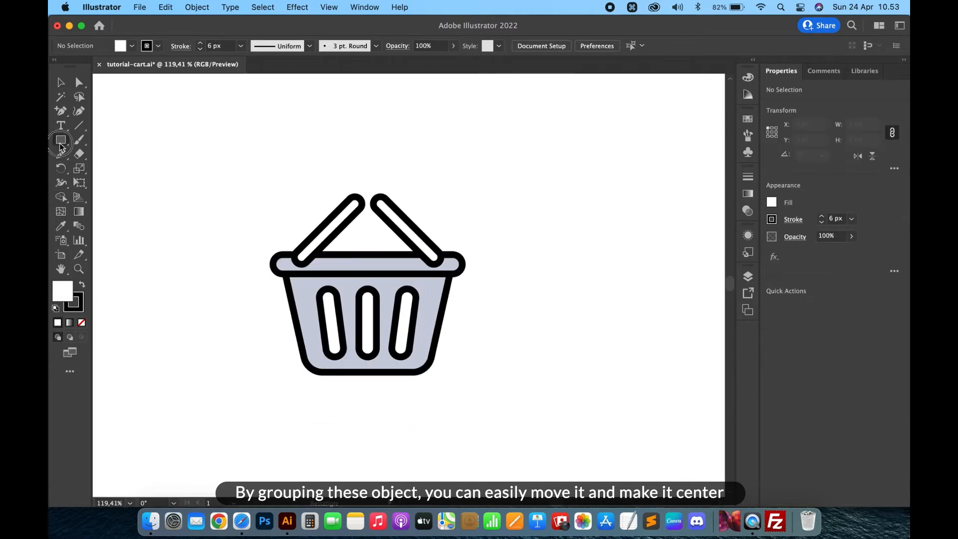
click(107, 170)
mouse_move(417, 358)
mouse_down()
mouse_move(447, 344)
mouse_move(433, 348)
mouse_up()
key(v)
drag(457, 385, 460, 388)
key(Right)
key(Right)
key(Right)
scroll(456, 394, down, 5)
Apply the blue #38B6FF swatch's fill and outline to the circle badge
key(i)
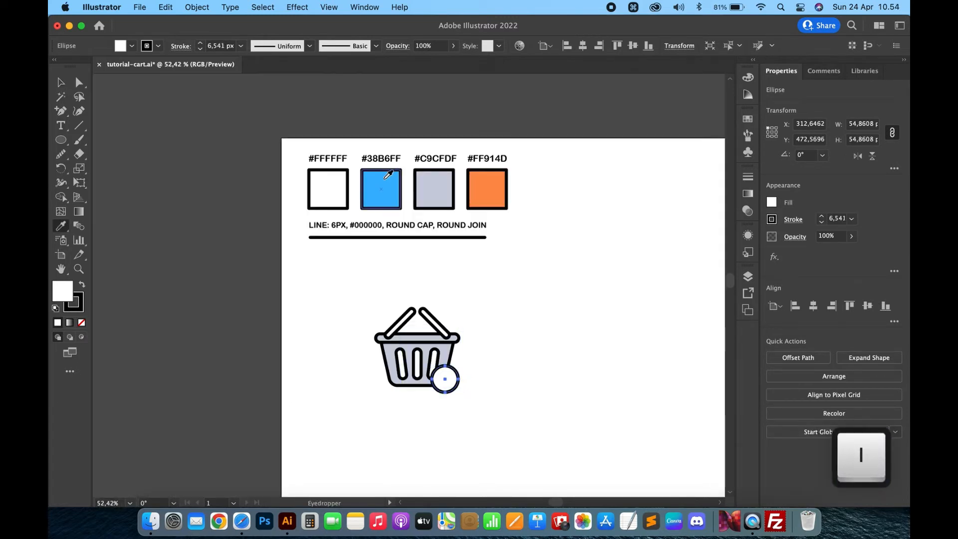
click(391, 195)
key(v)
scroll(520, 330, up, 2)
click(514, 333)
Draw a vertical line about 20 px long through the centre of the blue circle
scroll(514, 333, up, 5)
click(79, 125)
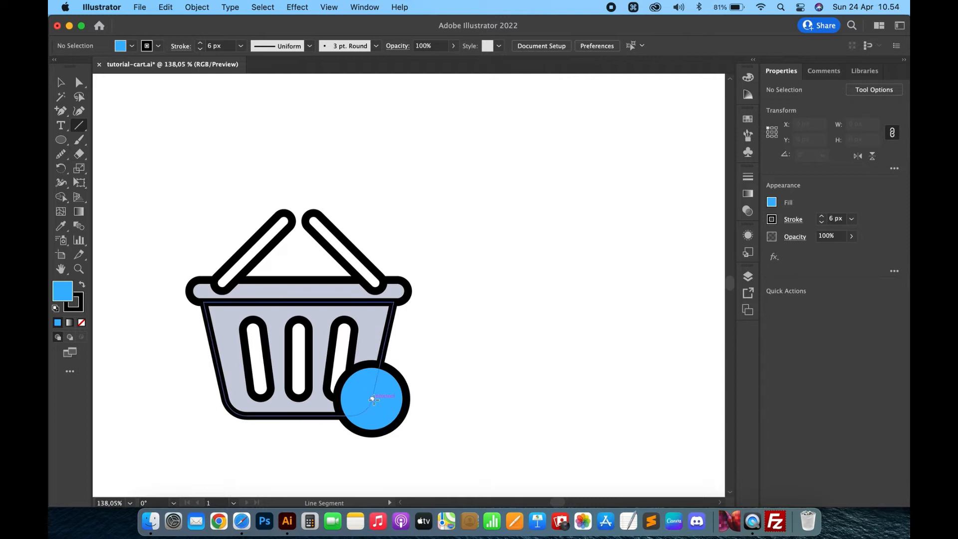
drag(373, 399, 372, 386)
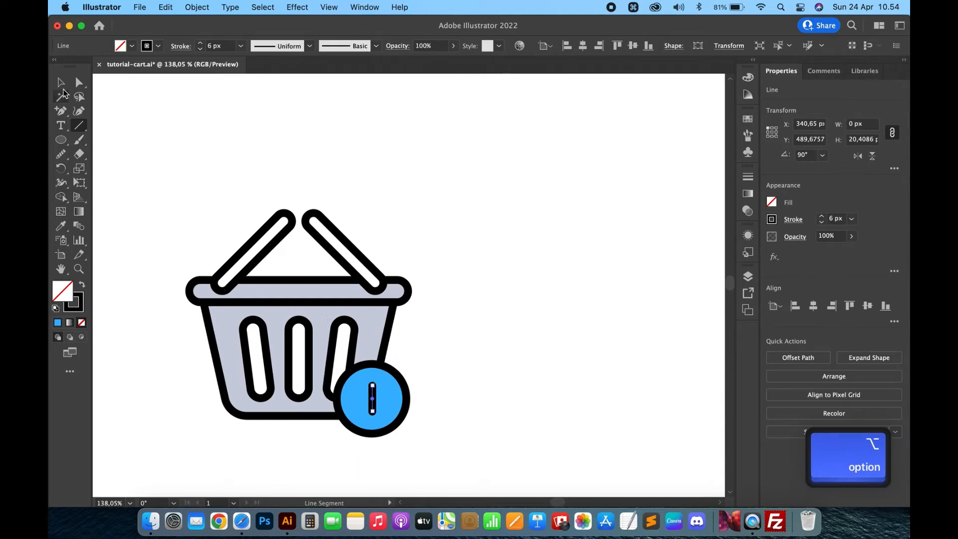
Duplicate the line in place and rotate the copy to horizontal to form a plus sign
click(61, 83)
key(super+c)
key(super+f)
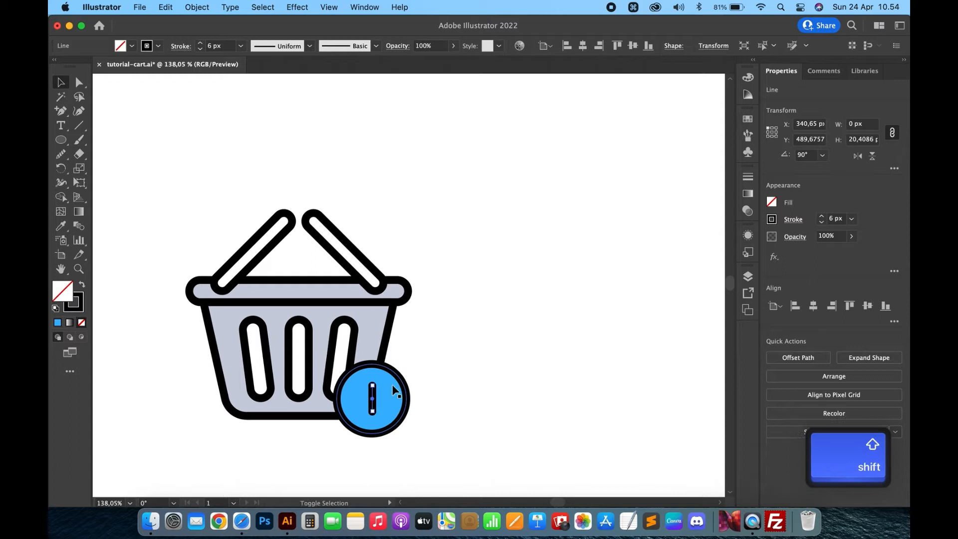
drag(378, 383, 446, 375)
click(477, 363)
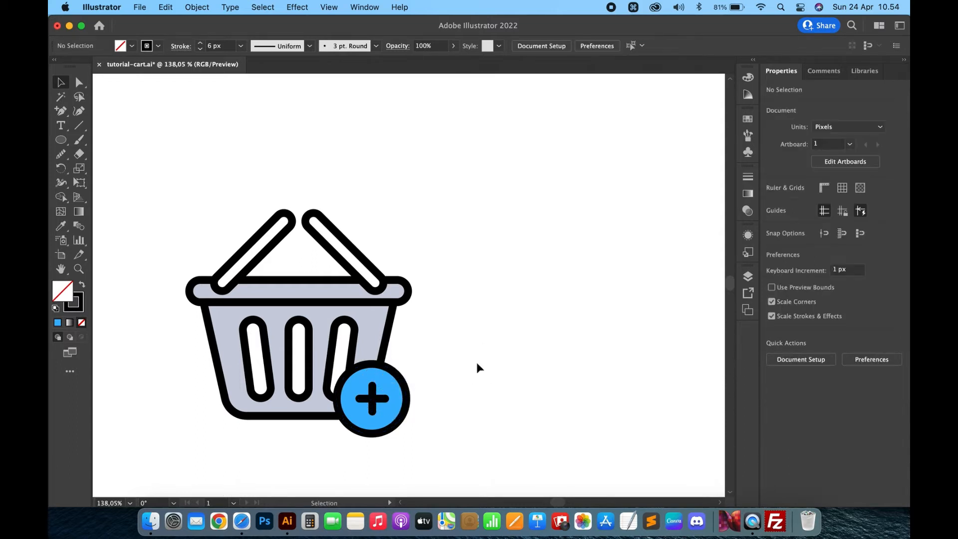
Duplicate the complete cart and place the copy to the right of the original, level with it
scroll(477, 363, down, 3)
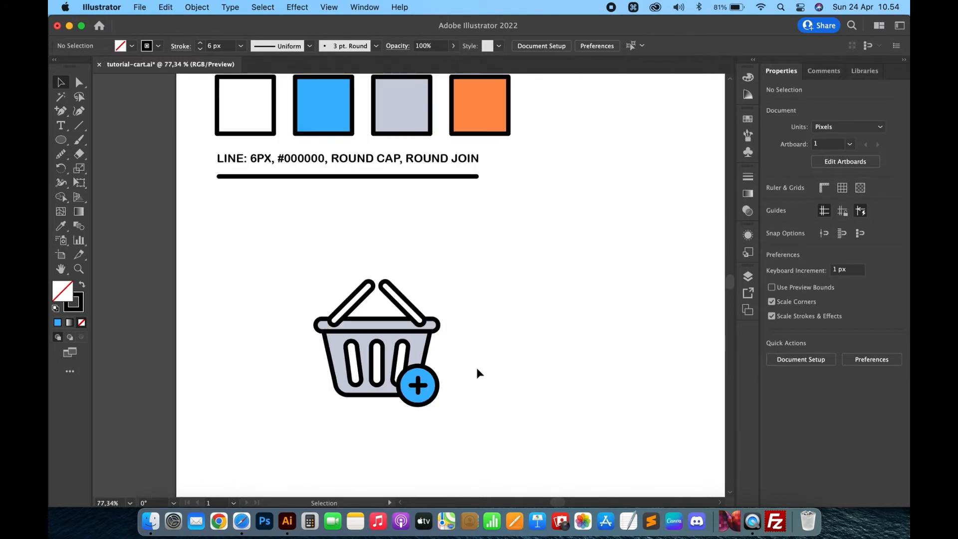
drag(469, 253, 286, 457)
scroll(286, 457, right, 5)
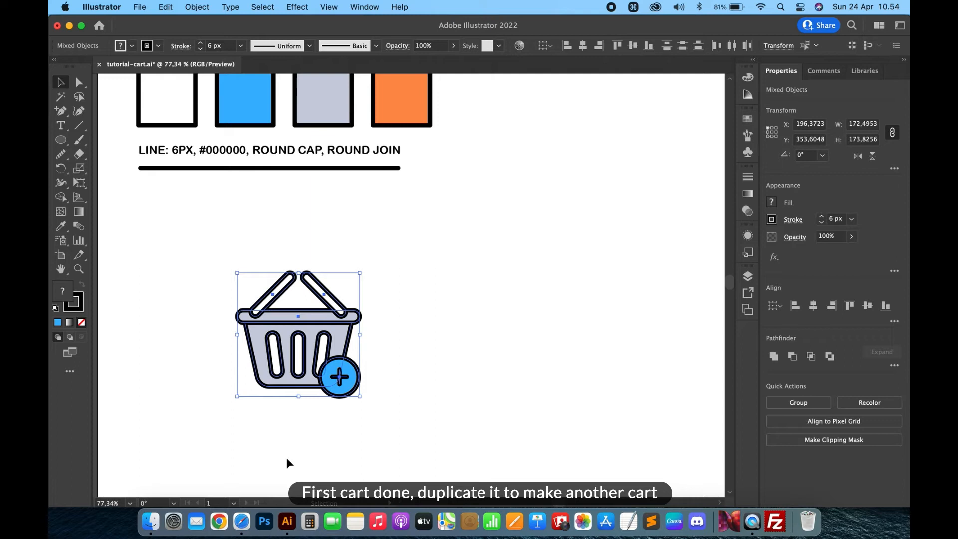
key(super+c)
key(super+v)
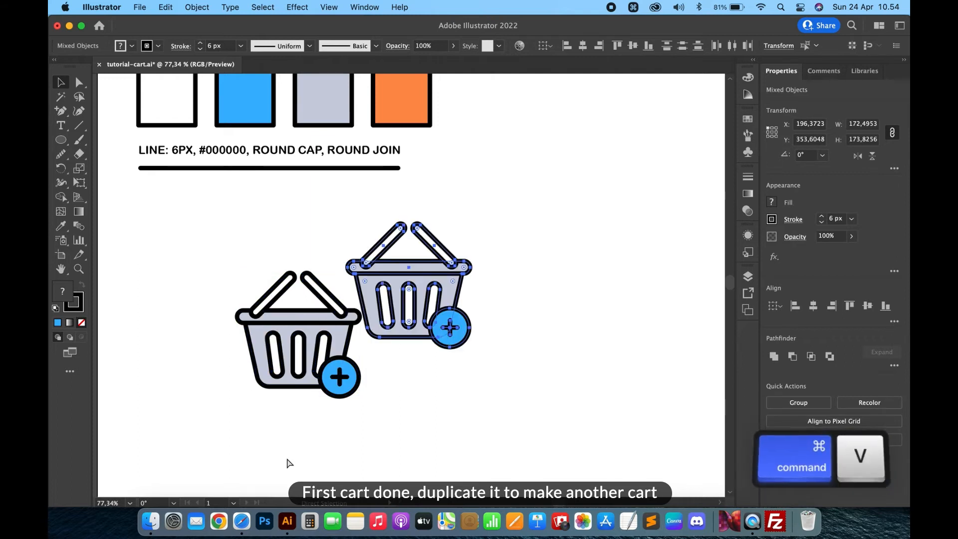
drag(417, 296, 498, 343)
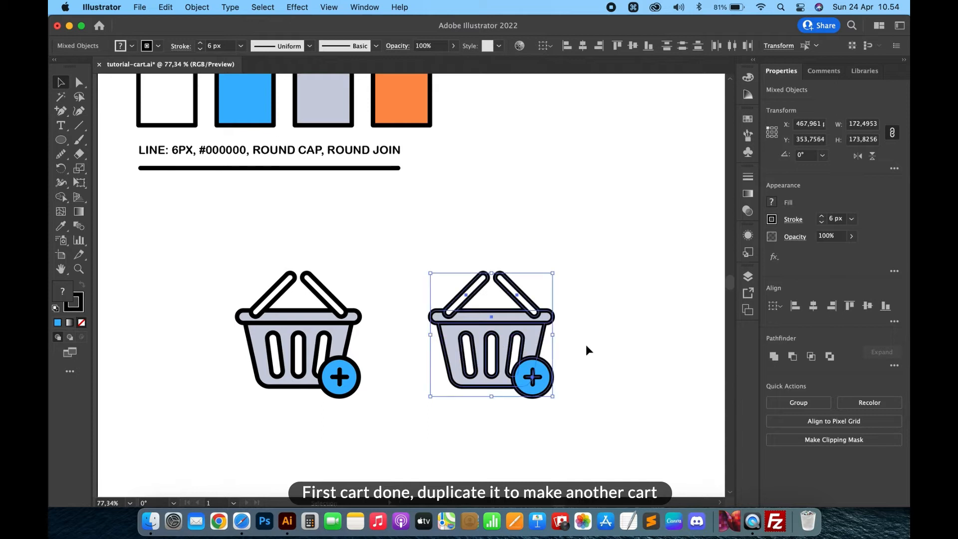
click(587, 345)
Recolor the second cart's badge circle with the orange #FF914D swatch
scroll(587, 344, right, 3)
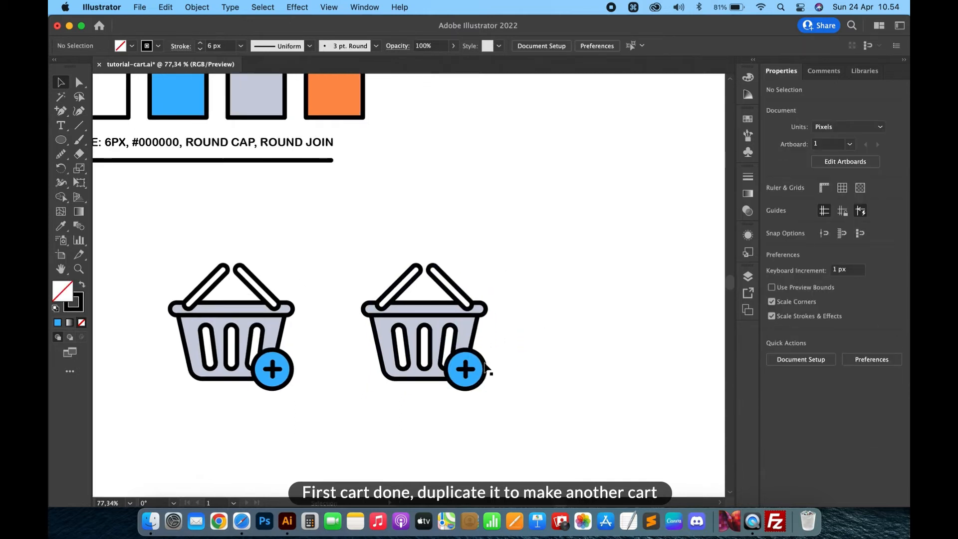
click(464, 370)
key(i)
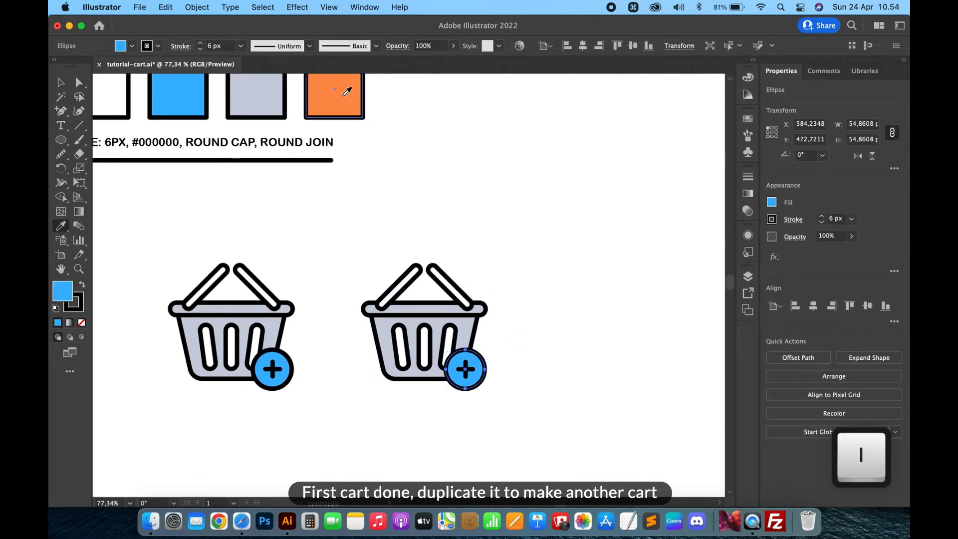
click(339, 95)
key(v)
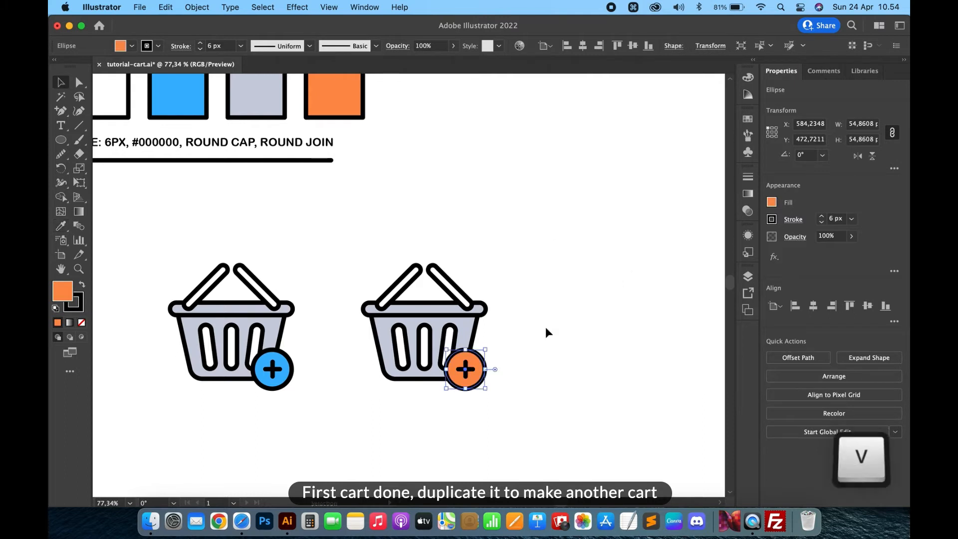
Rotate both lines of the plus sign on the orange badge by 45° to form an X
scroll(546, 328, up, 3)
click(513, 345)
click(423, 391)
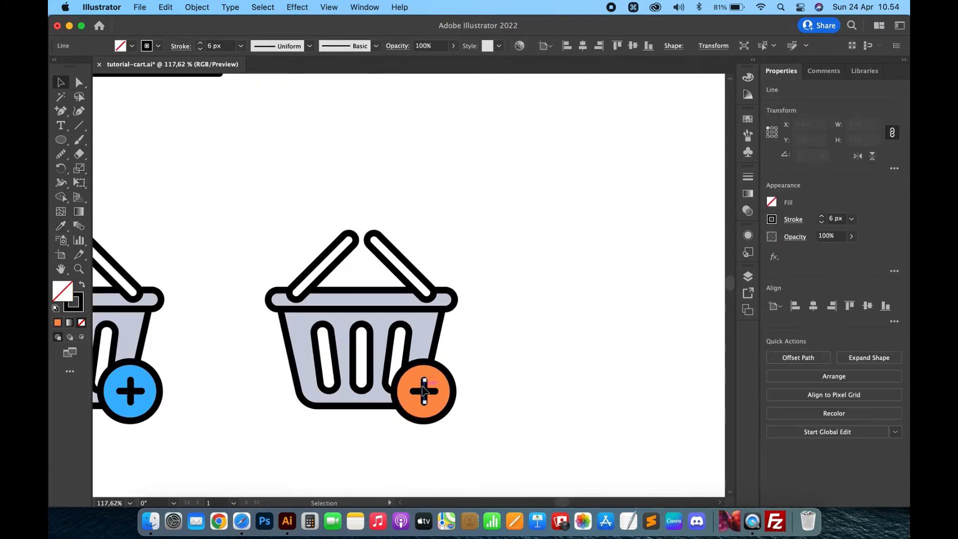
scroll(423, 391, up, 2)
shift+click(434, 391)
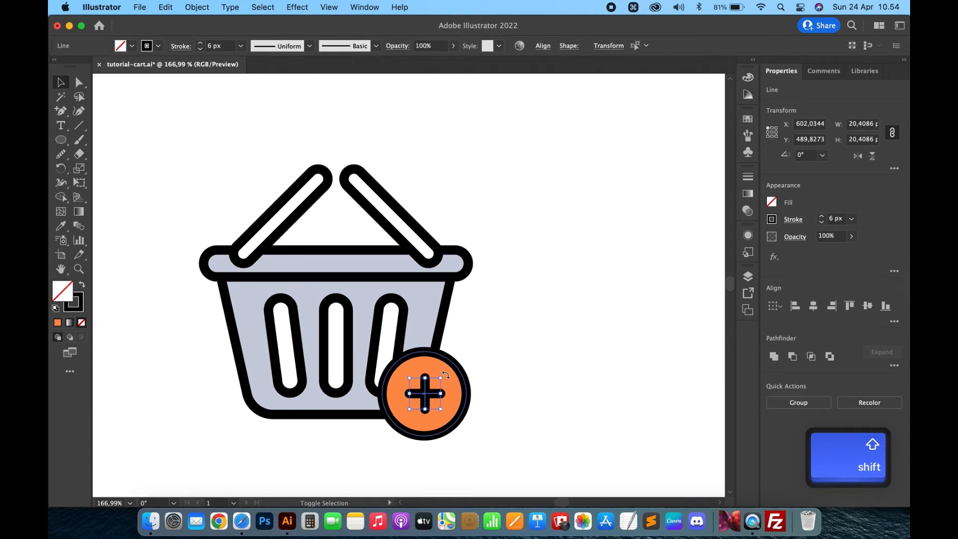
key(shift)
drag(445, 375, 477, 395)
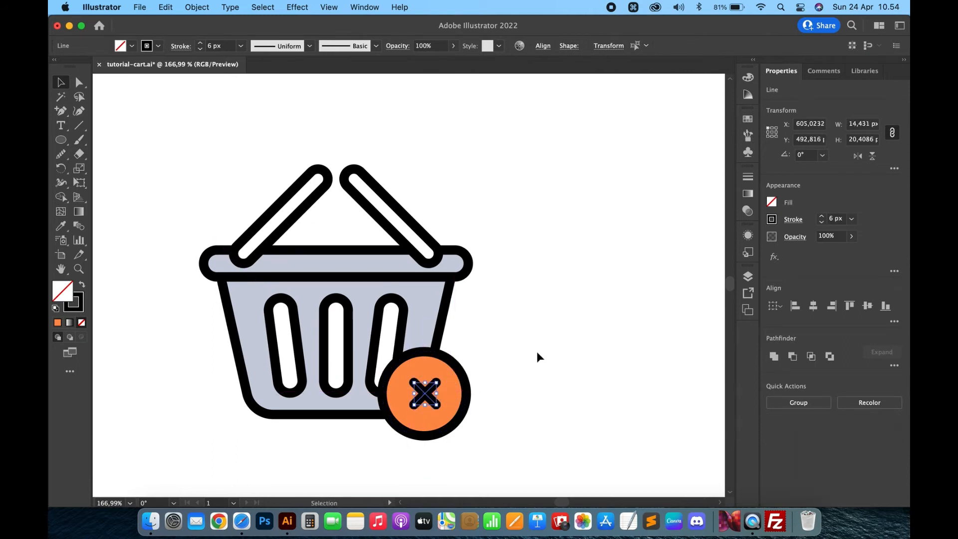
click(543, 349)
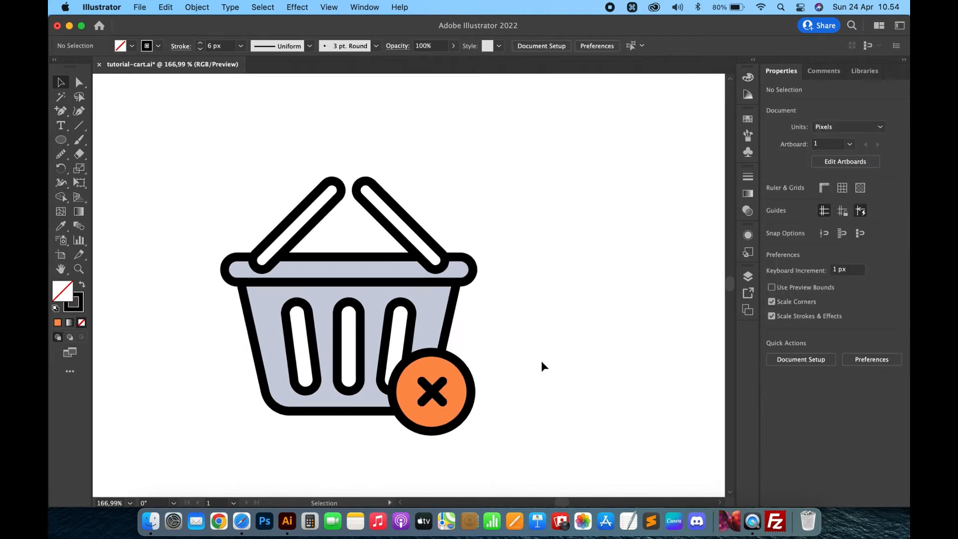
Draw a rectangle about 111 × 74 px covering the second basket's slots and nudge it 3 px to the right
scroll(541, 360, down, 5)
scroll(541, 361, down, 1)
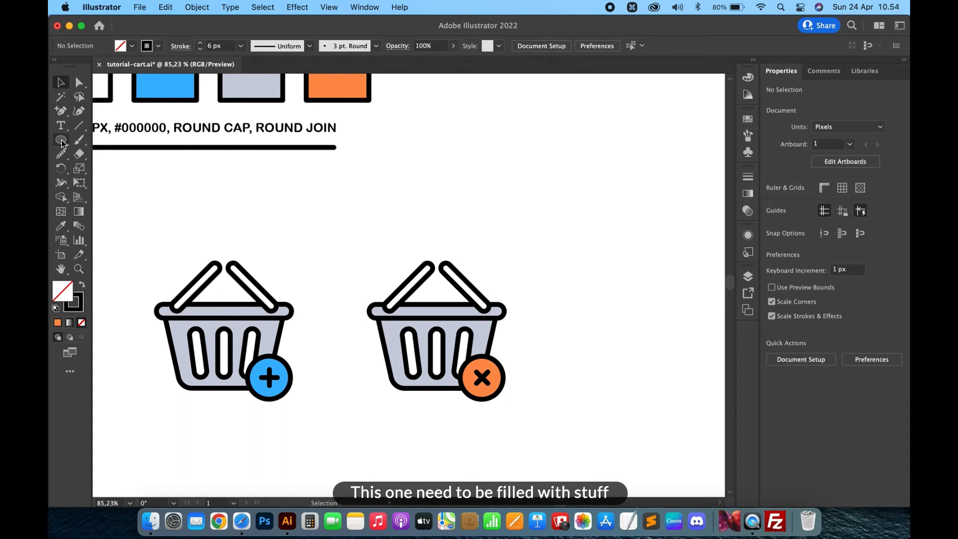
drag(61, 140, 80, 140)
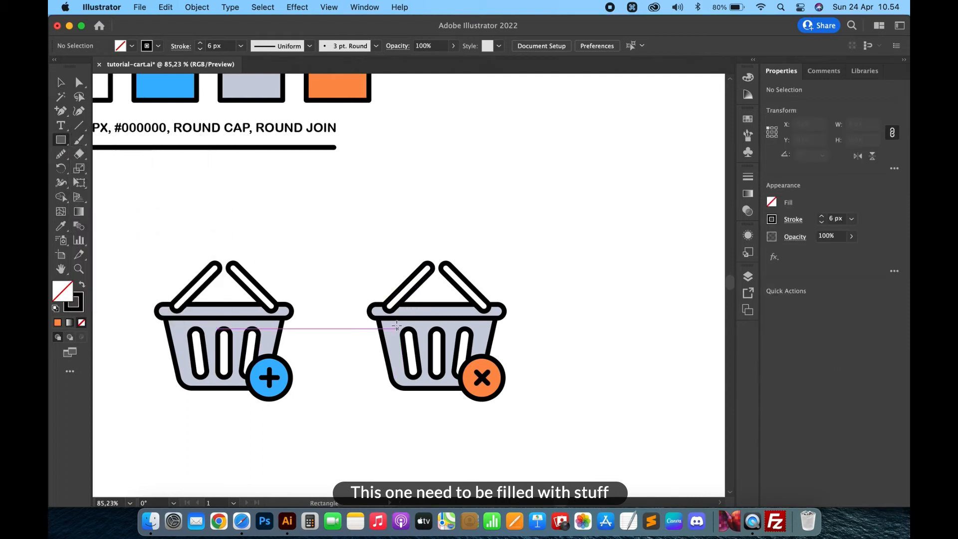
drag(393, 324, 479, 380)
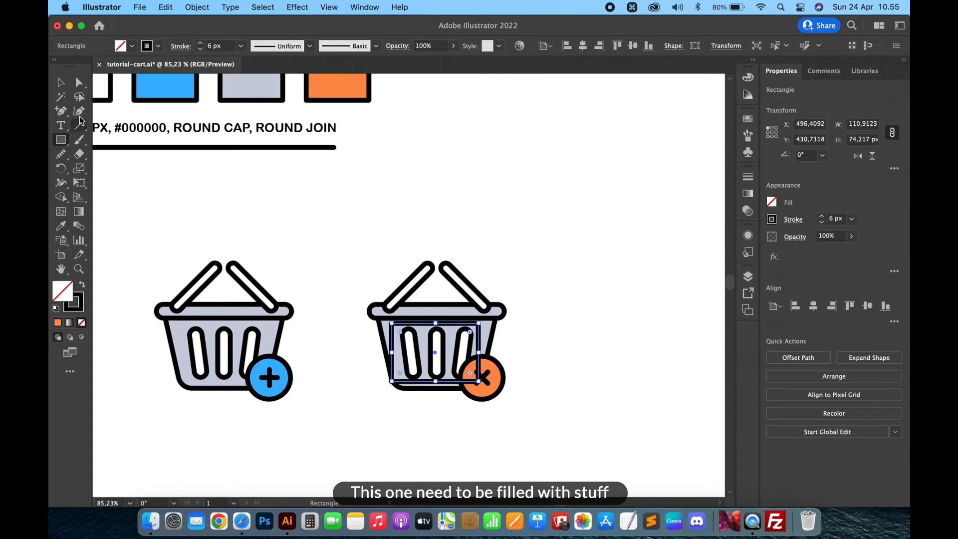
click(58, 84)
key(Right)
key(Right)
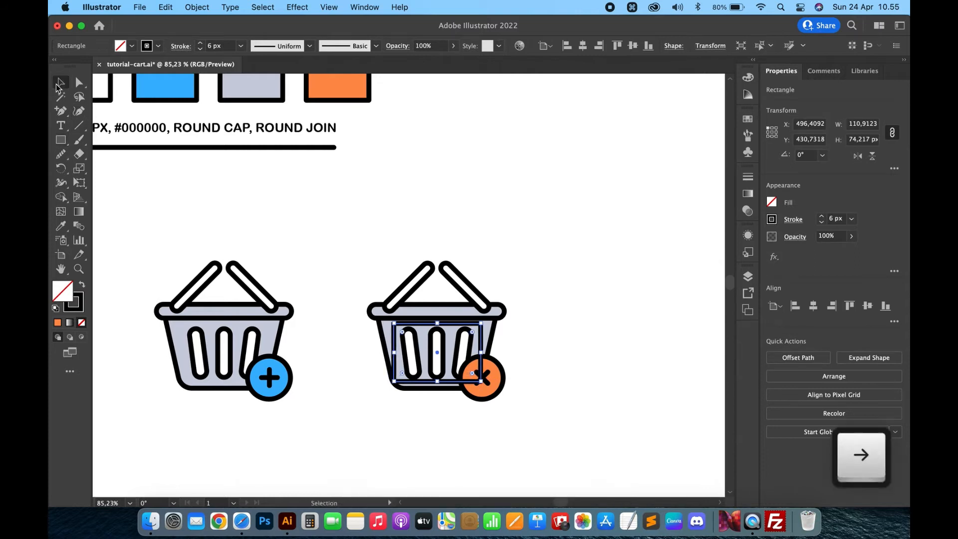
Apply the blue #38B6FF swatch's fill and outline to the rectangle over the slots
key(i)
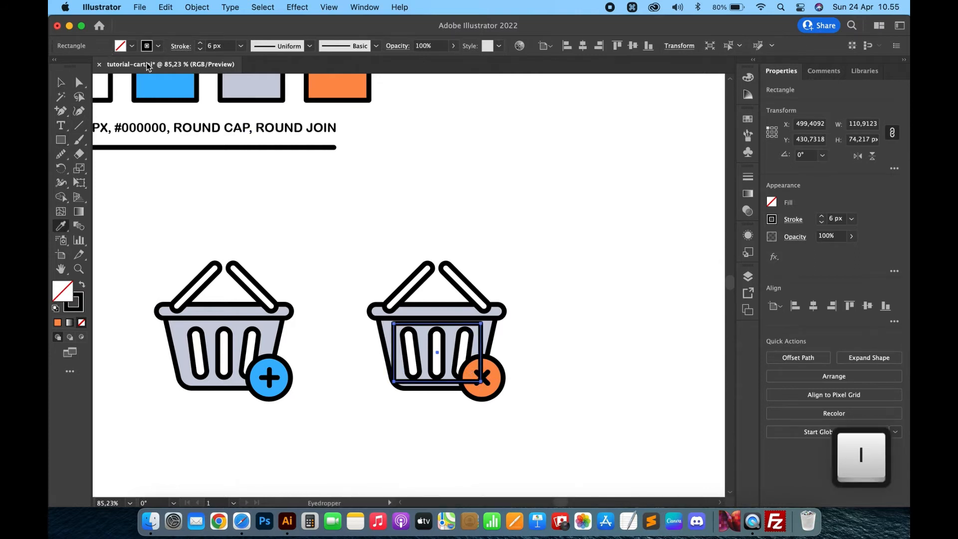
click(170, 81)
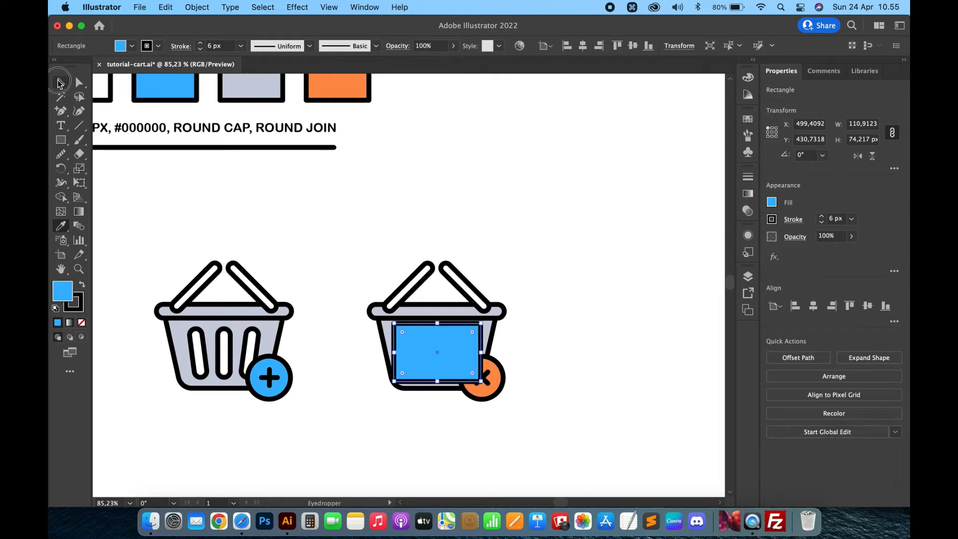
click(61, 81)
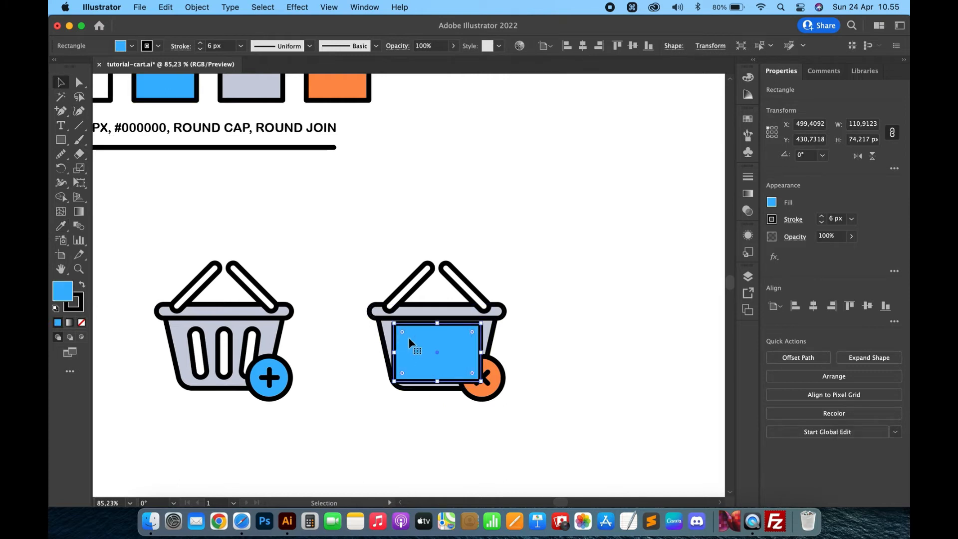
Send the blue rectangle behind the second basket so it shows only through the slots
key(super+bracketleft)
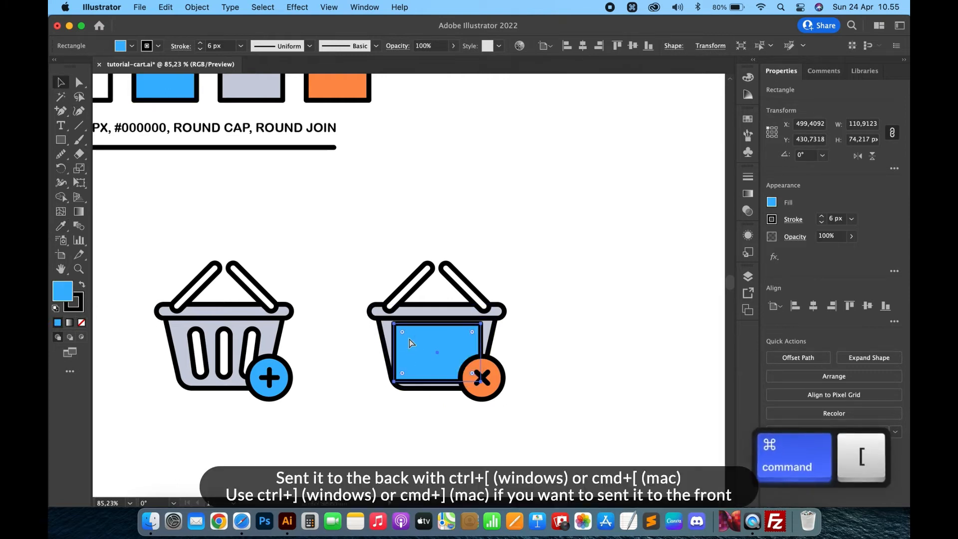
key(super+bracketleft)
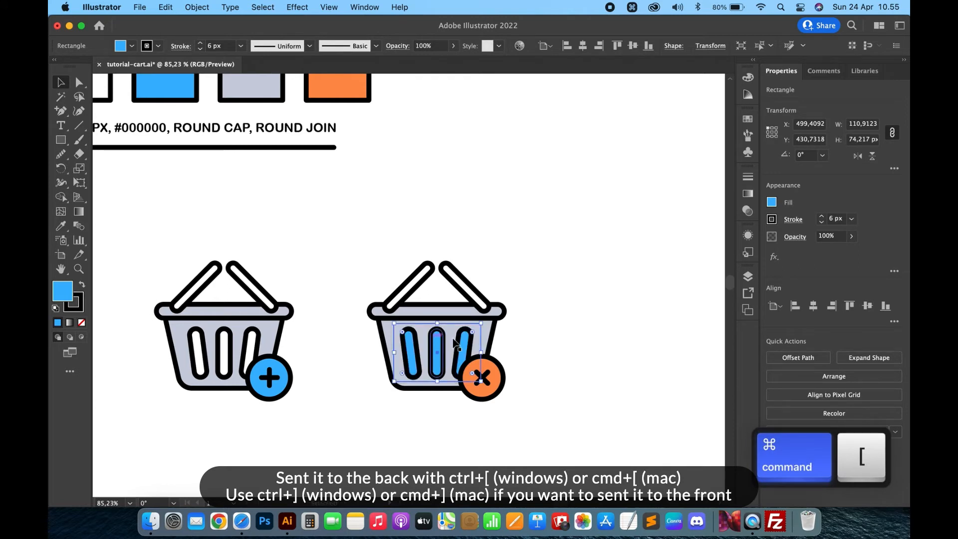
click(543, 281)
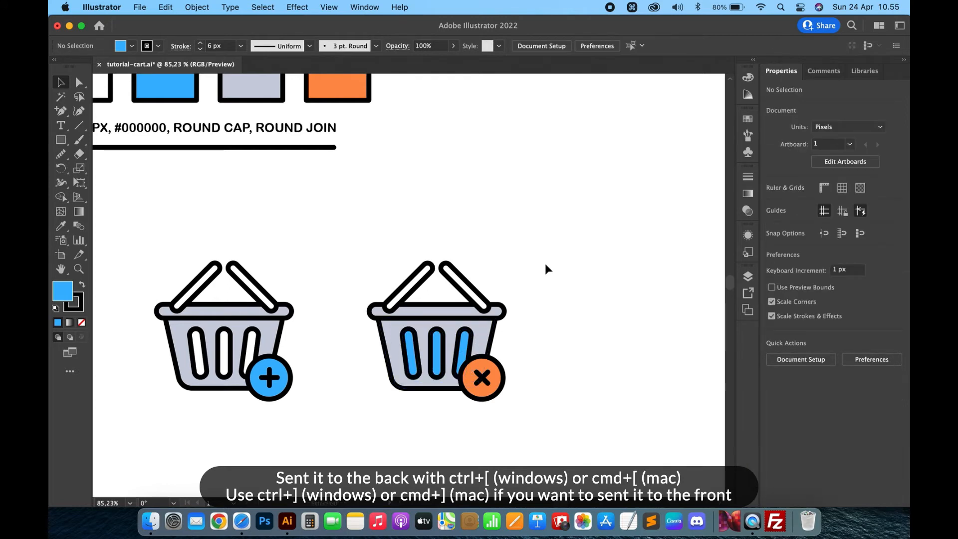
Draw a blue rectangle about 43 × 52 px, tilt it about 18° counter-clockwise and place it over the left part of the second basket's rim
click(63, 141)
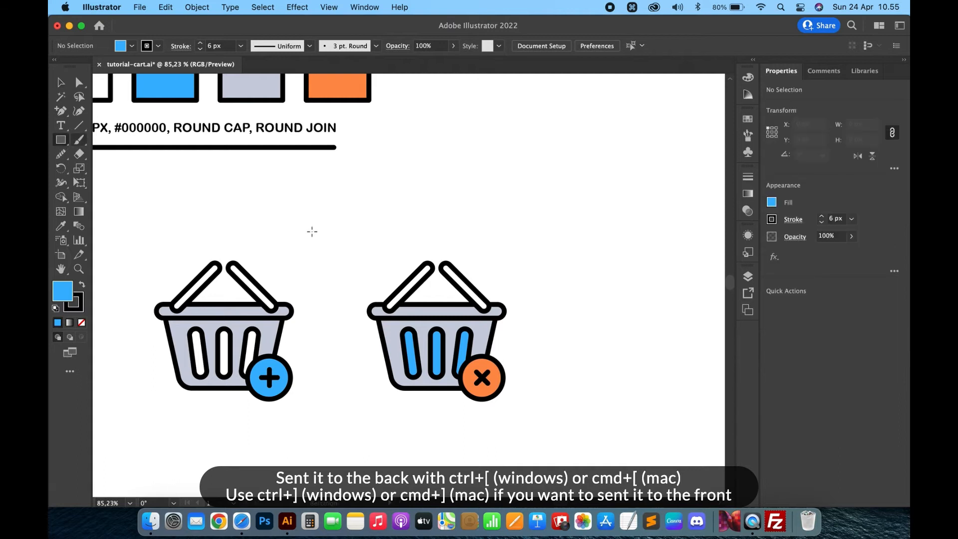
drag(360, 245, 395, 285)
key(v)
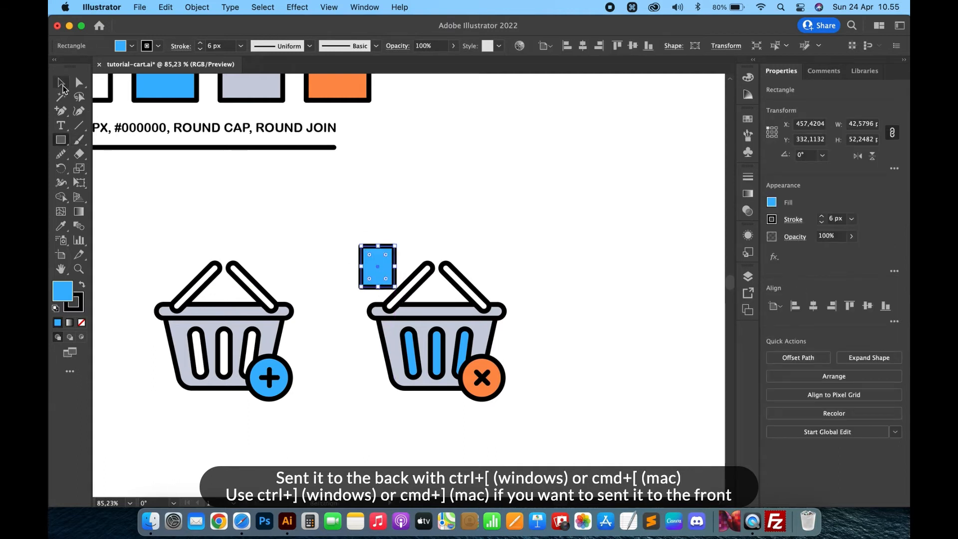
drag(399, 241, 404, 300)
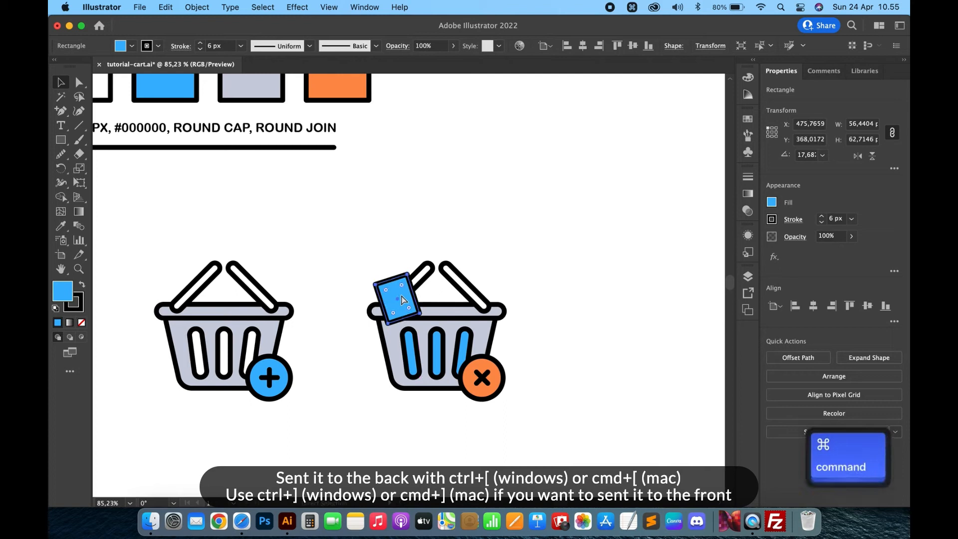
Send the tilted blue rectangle backward behind the second basket's handles and rim
key(super+bracketleft)
key(super+bracketleft)
key(super+bracketleft)
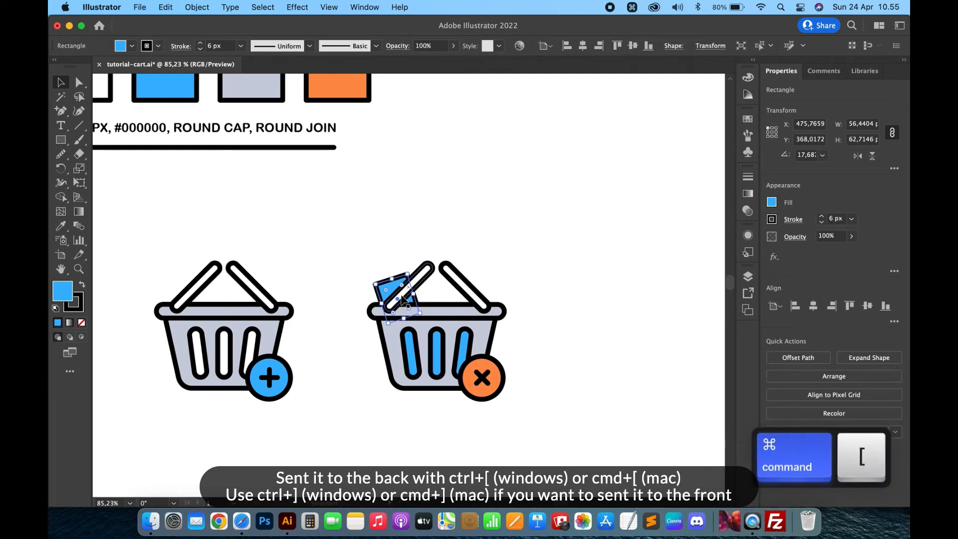
Nudge the tilted blue rectangle in the second basket down 3 px and stretch its upper edge slightly upward
key(Down)
key(Down)
key(Down)
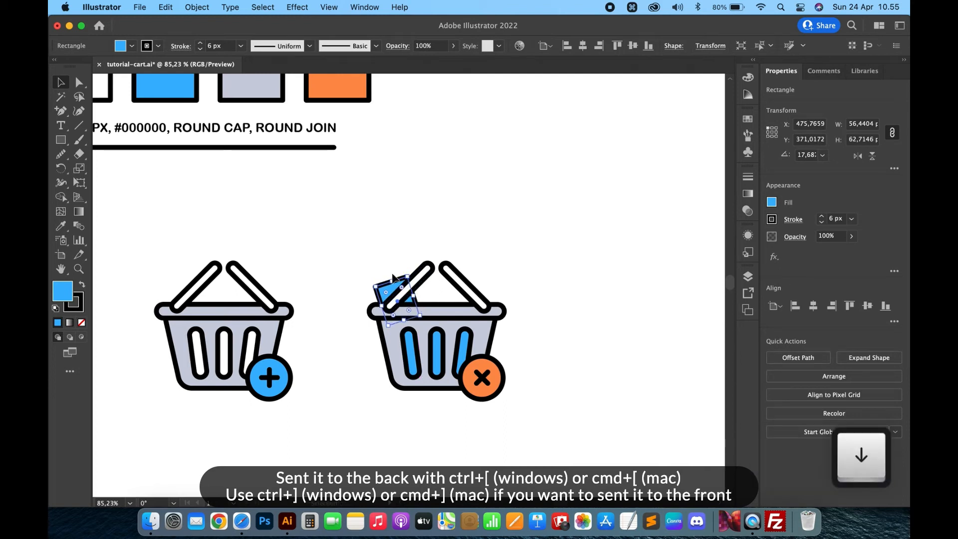
drag(393, 280, 393, 275)
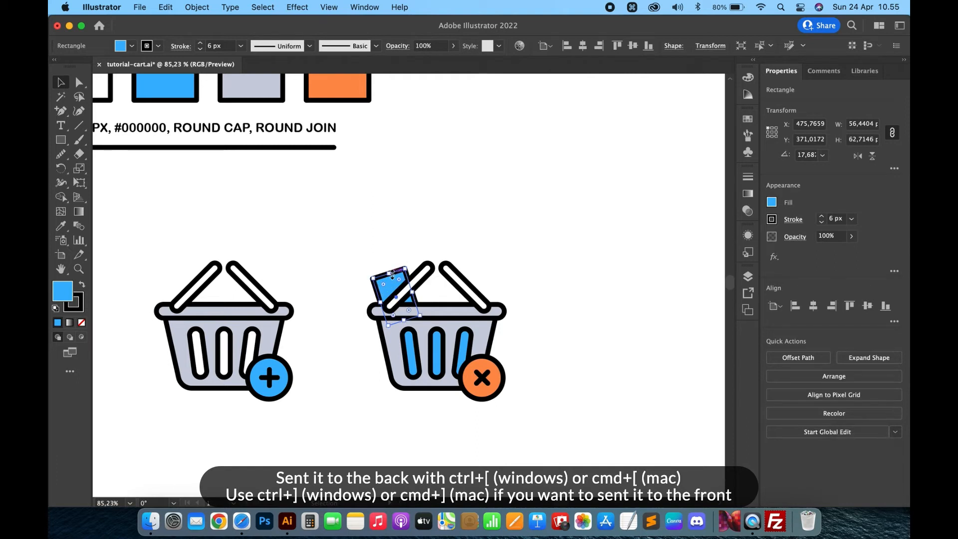
click(500, 225)
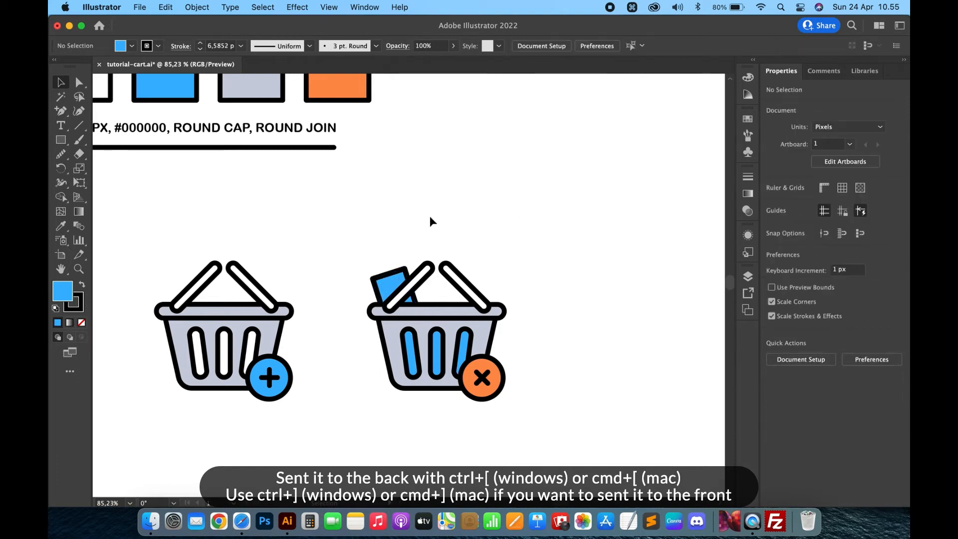
Draw a blue rounded rectangle, tilt it about 20° clockwise and place it over the right part of the second basket's rim
click(62, 140)
mouse_move(489, 209)
mouse_down()
mouse_move(560, 249)
mouse_move(548, 222)
mouse_move(561, 220)
mouse_move(483, 279)
mouse_move(474, 300)
mouse_up()
key(a)
click(63, 81)
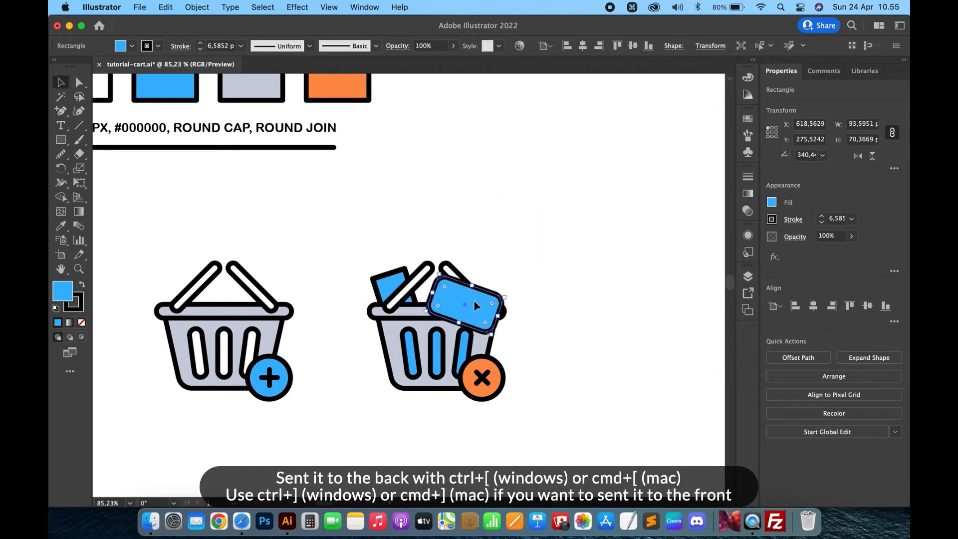
Send the rounded blue rectangle backward behind the second basket's handles and rim
key(super+bracketleft)
key(super+bracketleft)
key(super+bracketleft)
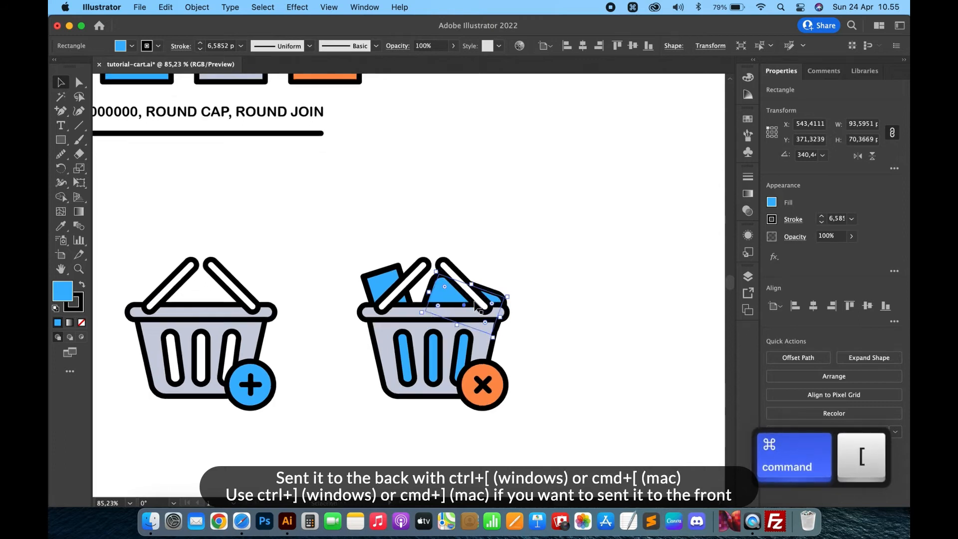
Scale the rounded rectangle down slightly, reduce its tilt to about 10° clockwise and nudge it into place behind the rim
scroll(475, 305, up, 3)
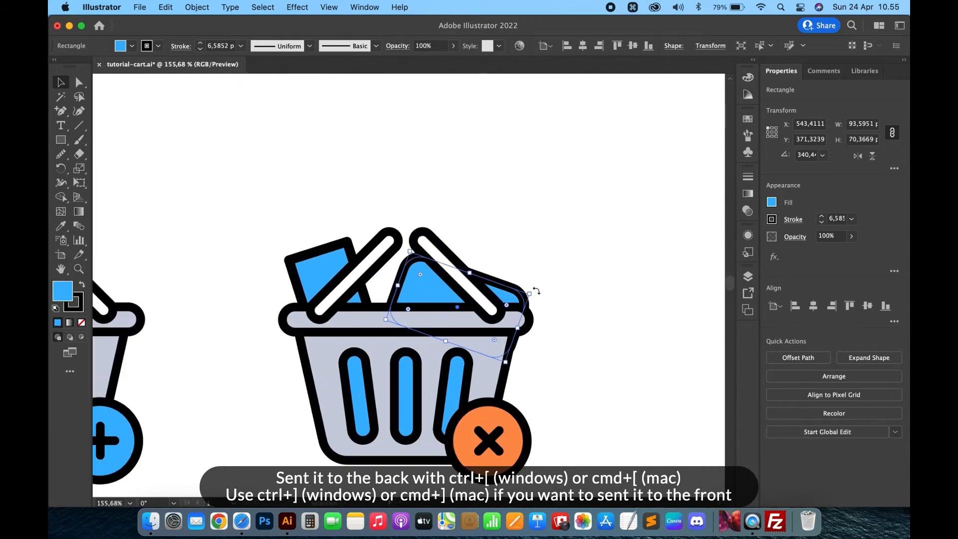
drag(534, 292, 516, 285)
key(Up)
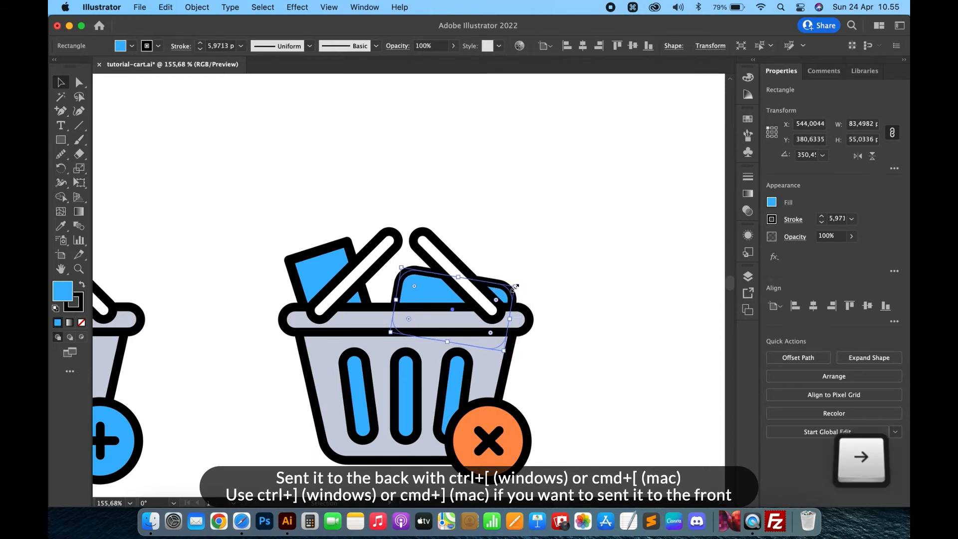
click(562, 244)
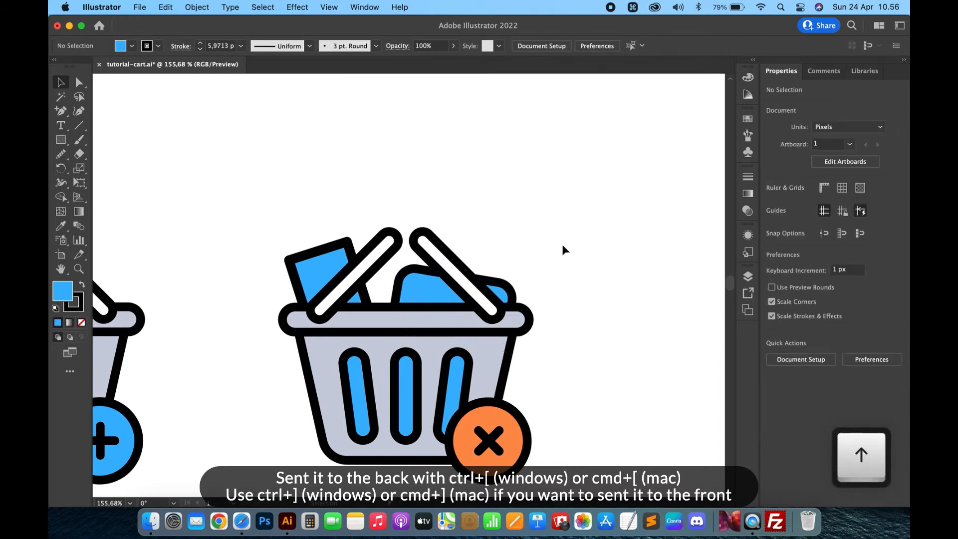
Restyle both blue items in the second basket with the #38B6FF swatch's fill and 6 px outline
click(414, 288)
shift+click(324, 261)
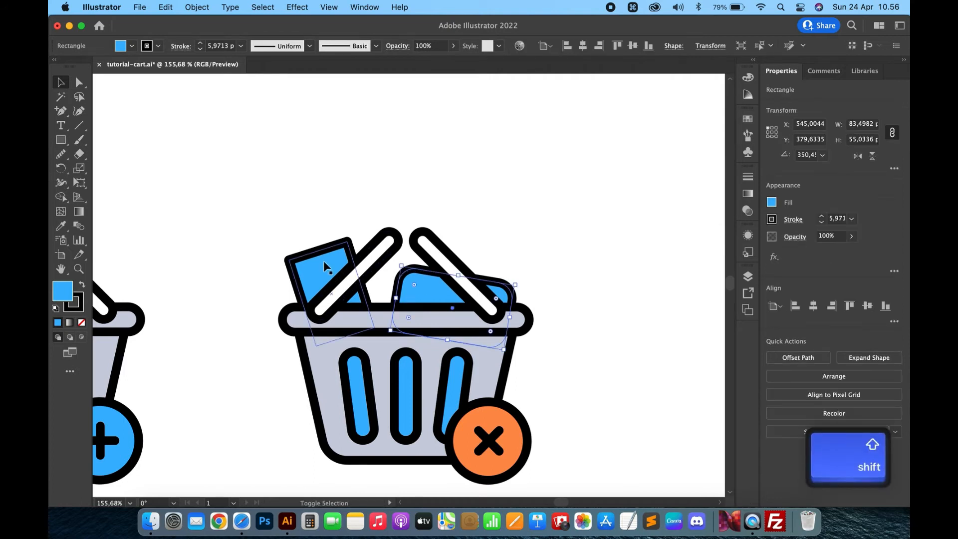
scroll(323, 261, down, 3)
scroll(321, 273, up, 3)
key(i)
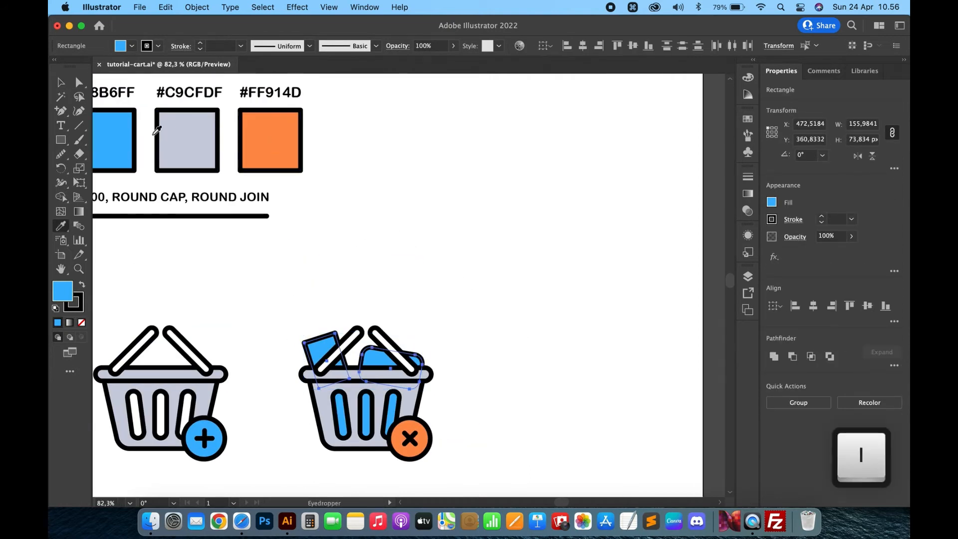
scroll(195, 128, left, 2)
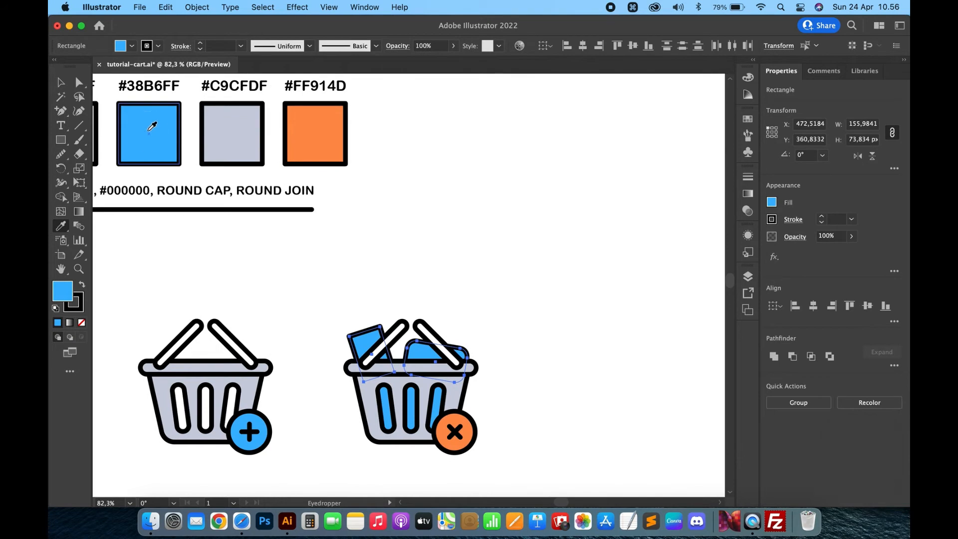
click(60, 83)
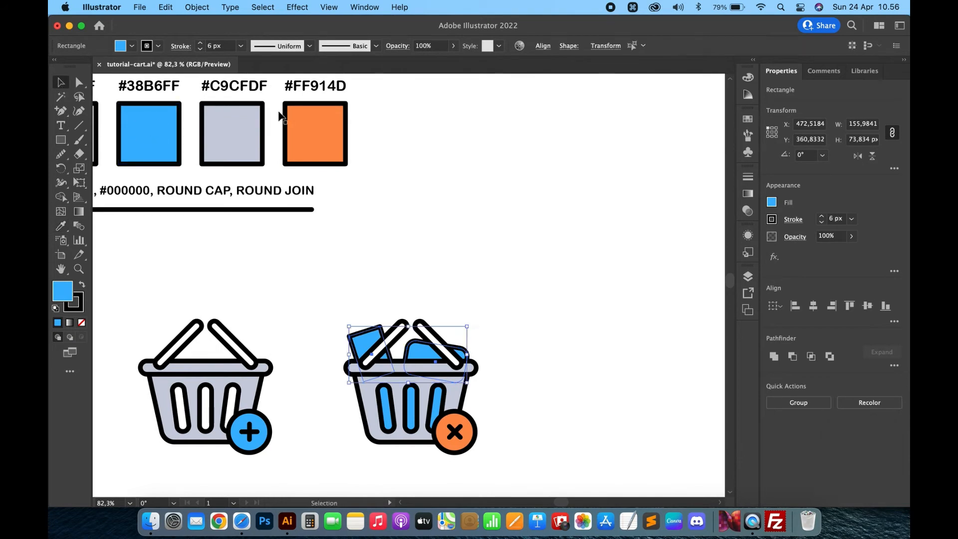
click(489, 160)
Duplicate the whole second basket icon and place the copy to its right as a third basket
scroll(508, 242, down, 3)
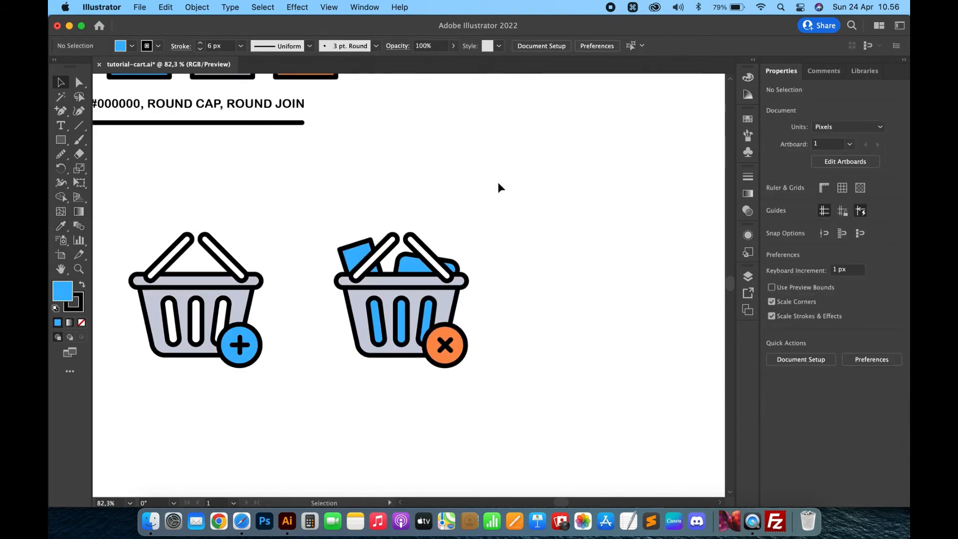
drag(498, 187, 334, 386)
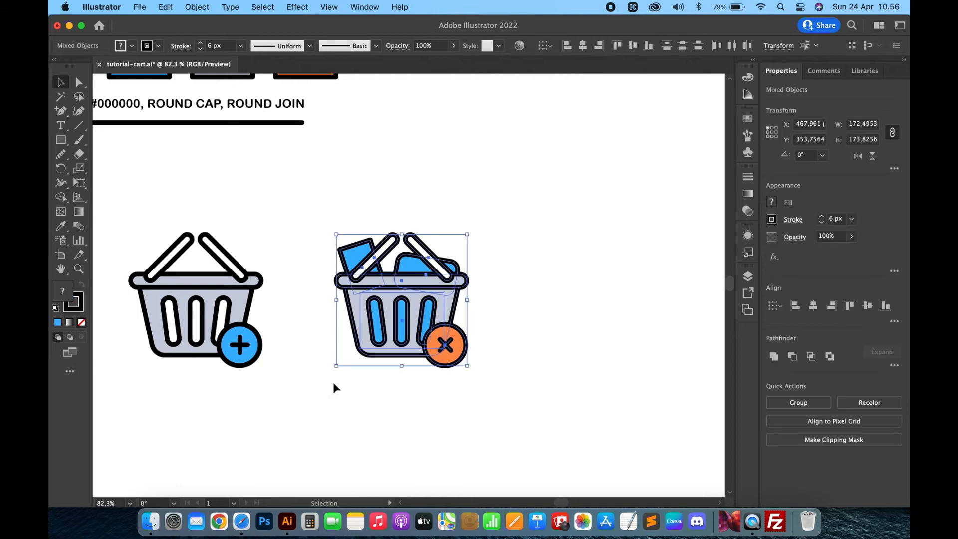
key(super)
key(super+v)
drag(393, 304, 606, 302)
click(603, 399)
Recolor the third basket's slot rectangle and both items with the orange #FF914D swatch's style
click(618, 308)
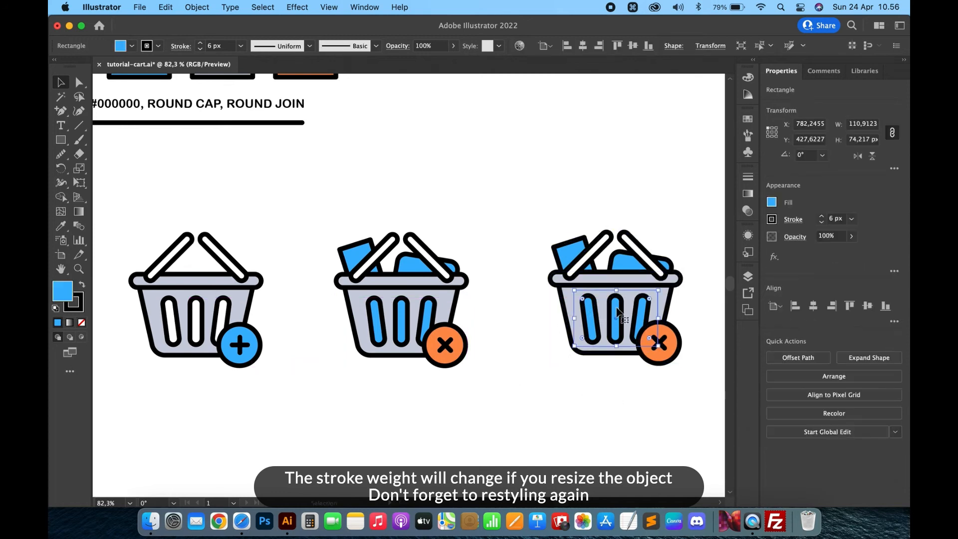
shift+click(574, 254)
shift+click(623, 263)
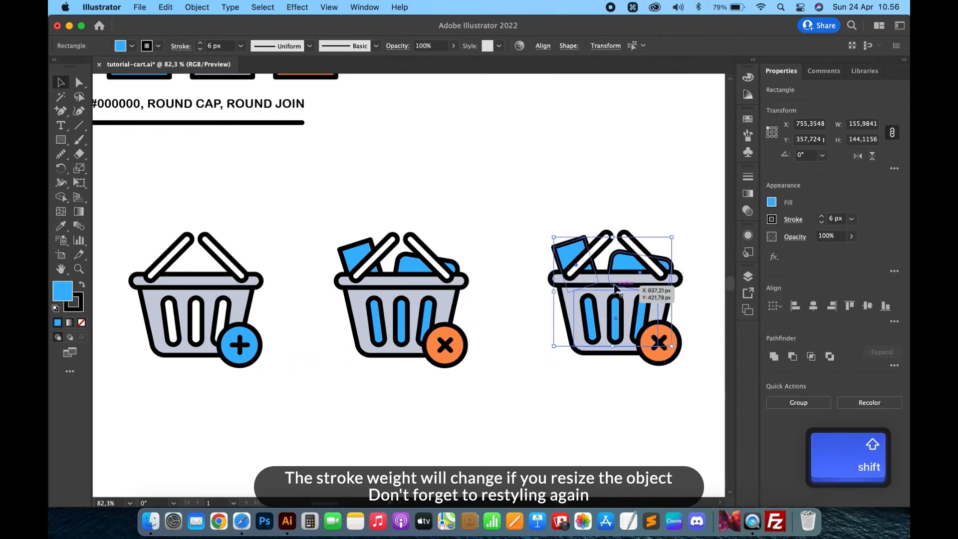
scroll(617, 289, down, 2)
key(i)
click(372, 97)
key(v)
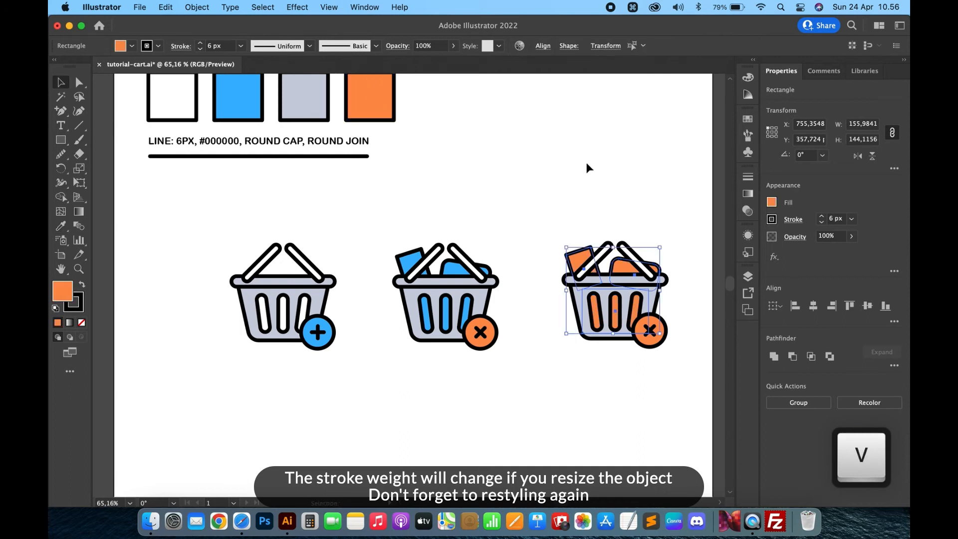
click(595, 184)
Delete the orange badge circle and its X from the third basket
click(662, 332)
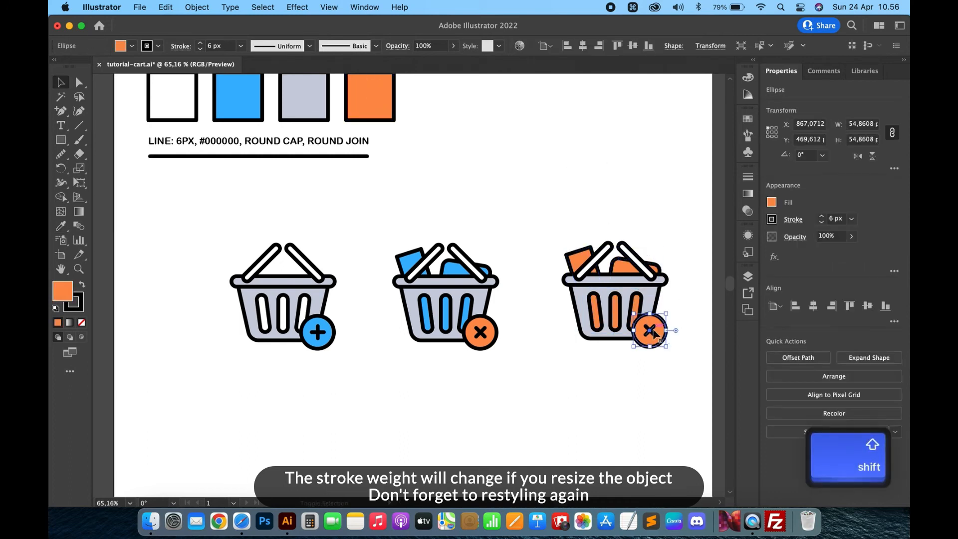
scroll(654, 333, up, 2)
key(BackSpace)
click(649, 332)
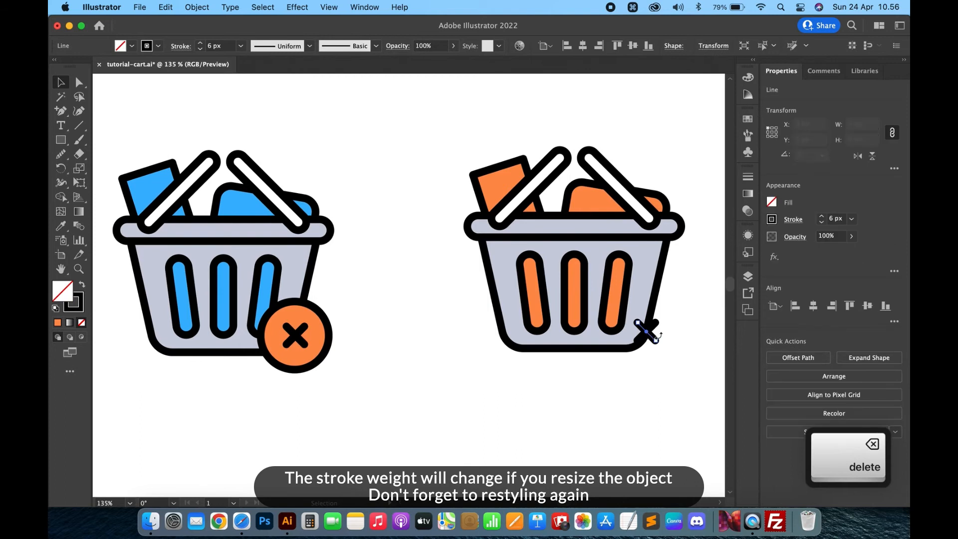
key(BackSpace)
Draw a closed narrow triangle about 25 × 84 px with the Pen tool below the third basket as the shield's left half
scroll(423, 394, right, 3)
scroll(423, 394, down, 2)
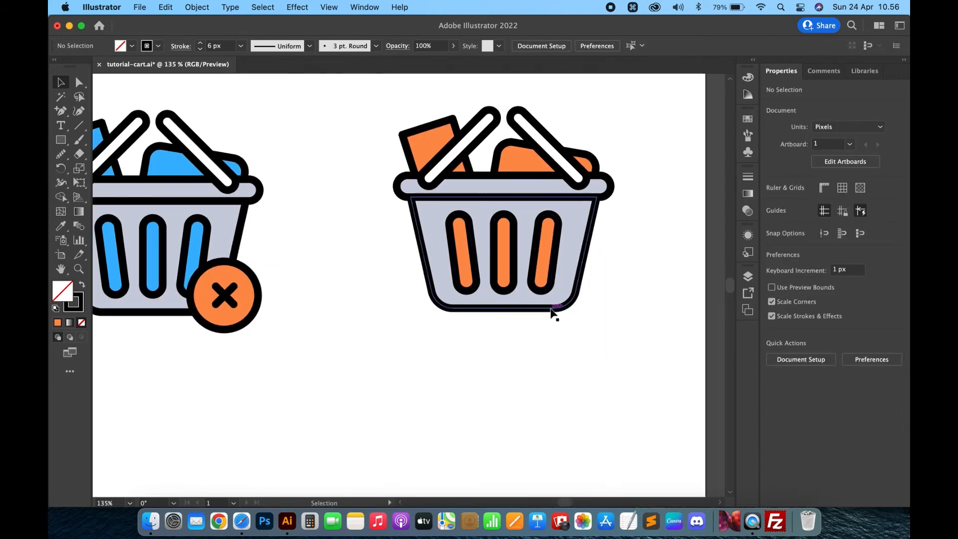
drag(62, 113, 103, 107)
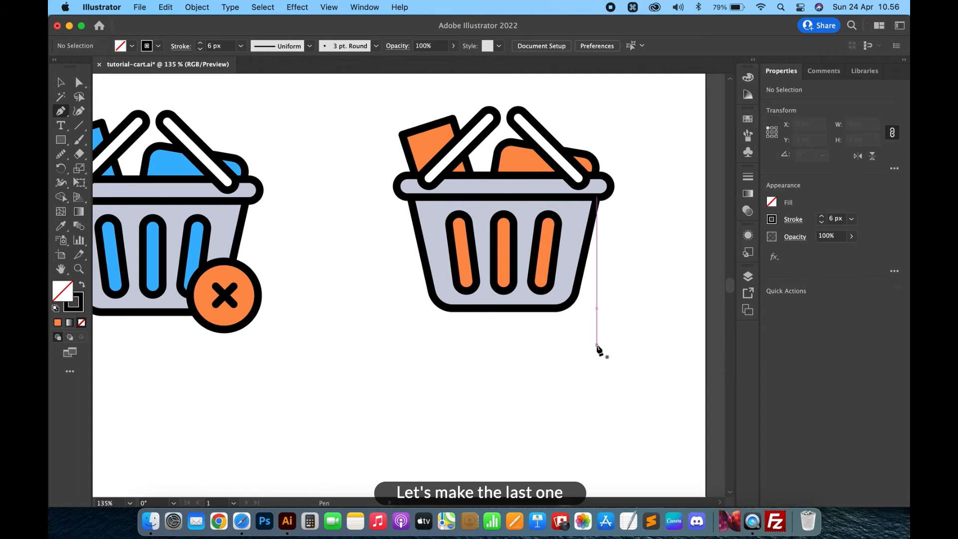
scroll(599, 348, down, 3)
scroll(599, 349, right, 3)
click(501, 325)
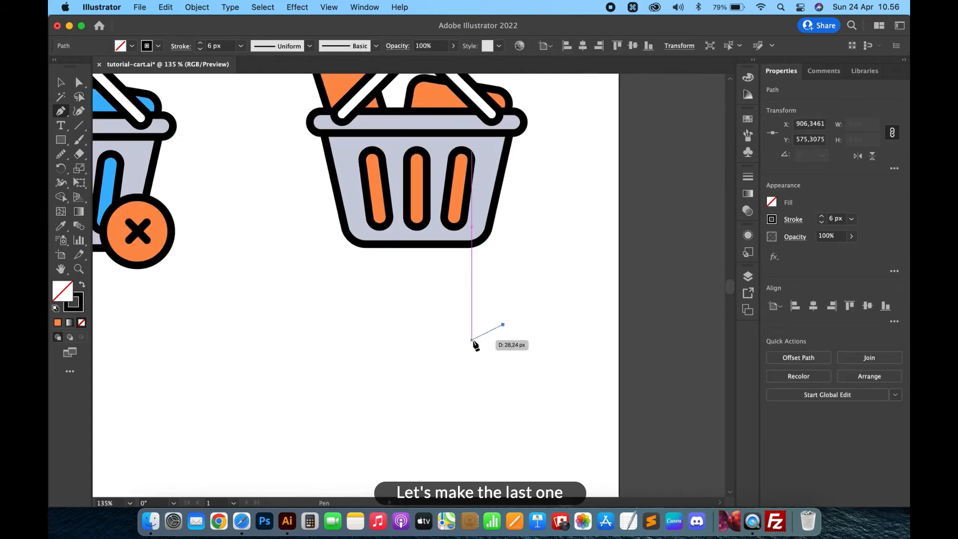
click(472, 340)
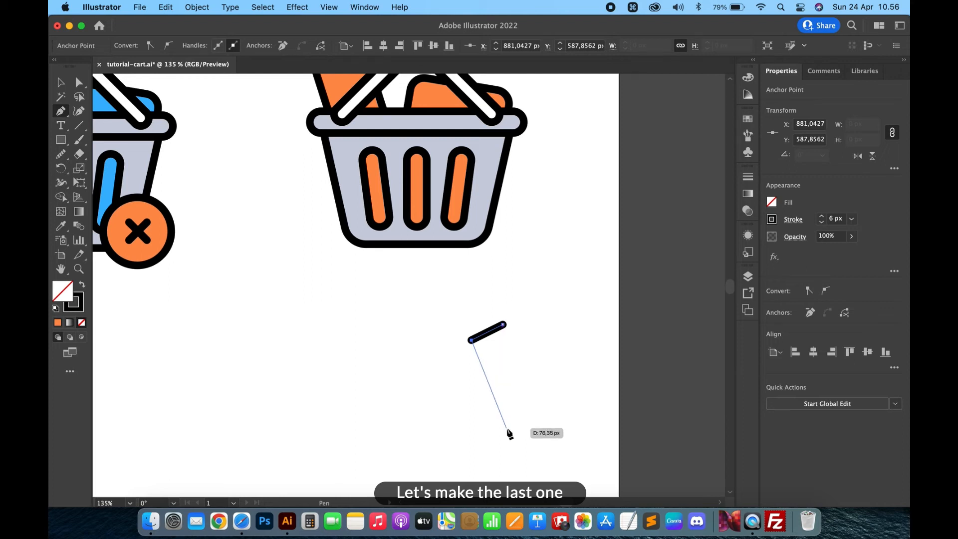
click(503, 429)
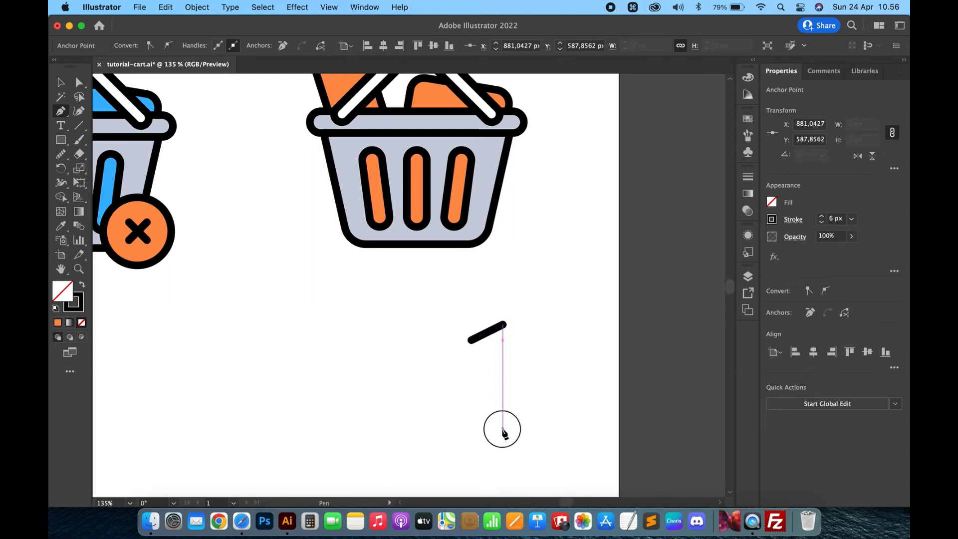
click(504, 324)
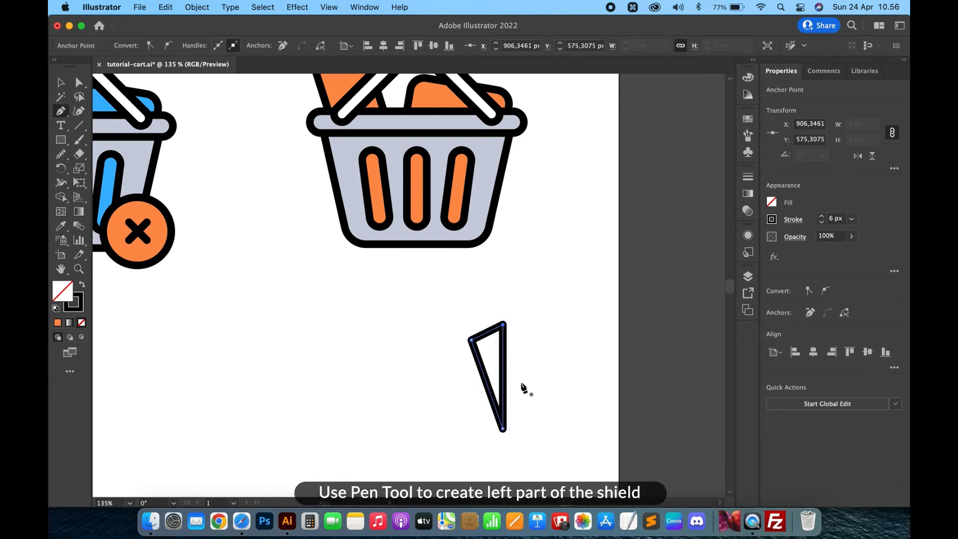
Align the top and bottom anchor points of the triangle's right edge to their horizontal center so the edge is straight
key(a)
drag(515, 317, 498, 438)
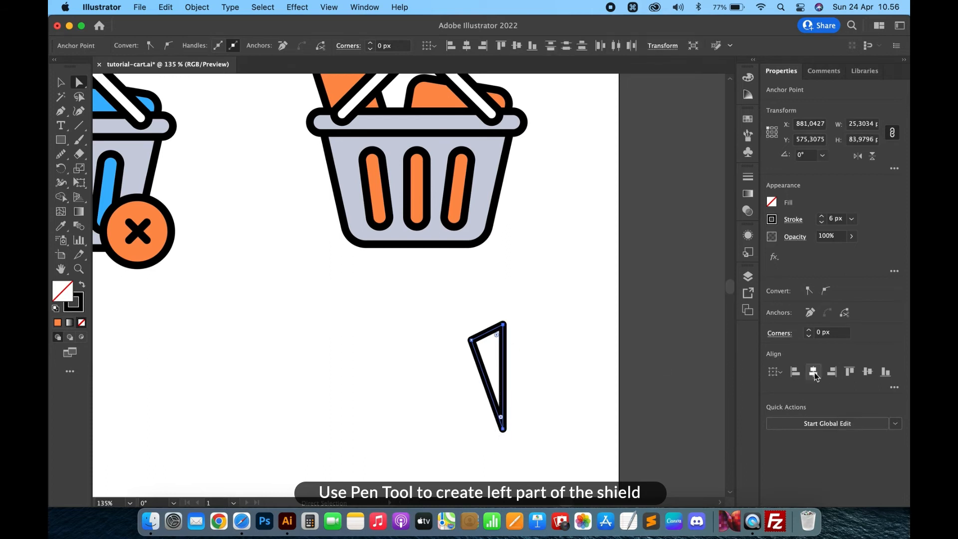
click(814, 373)
click(567, 329)
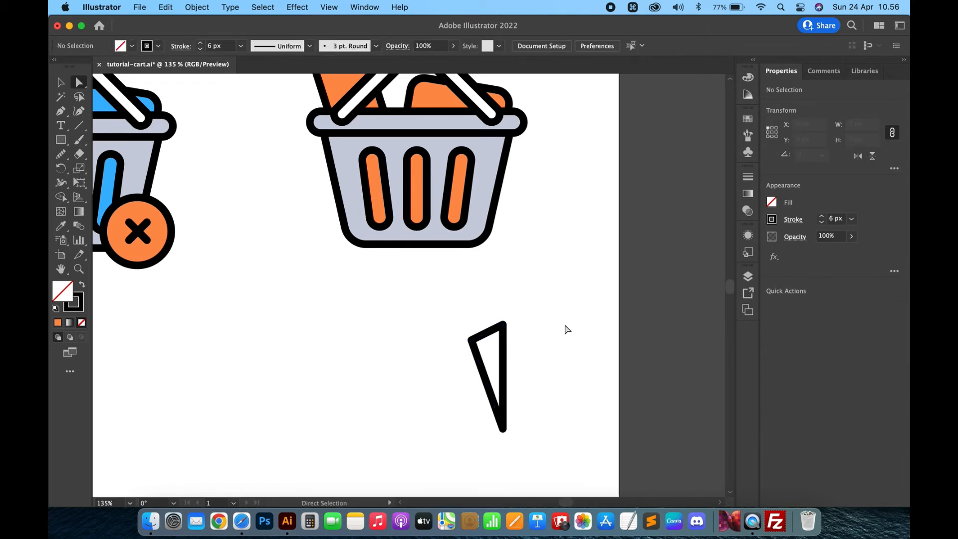
Bend the triangle's long left edge outward and its short top edge inward with the Anchor Point tool to shape the half shield
scroll(567, 329, up, 2)
click(60, 113)
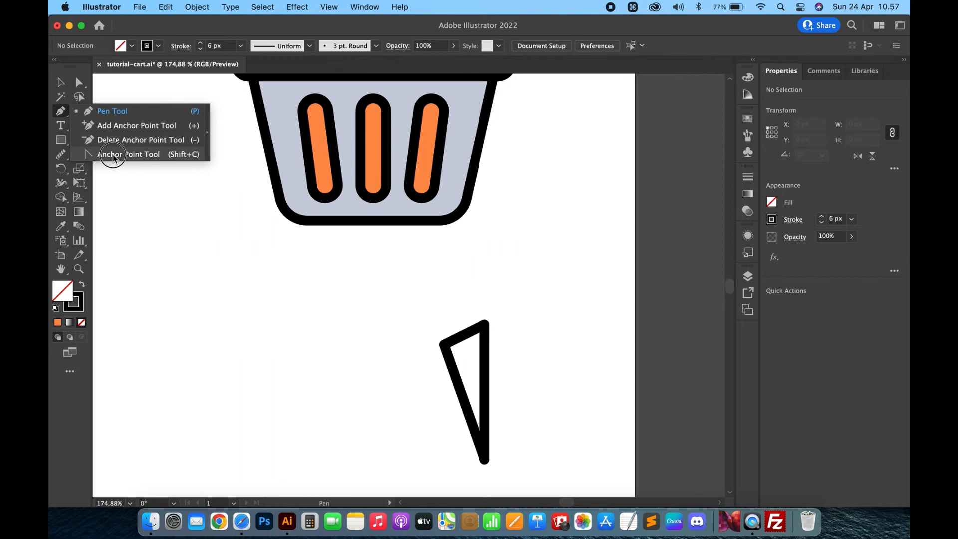
click(120, 156)
scroll(419, 374, down, 3)
scroll(419, 374, right, 1)
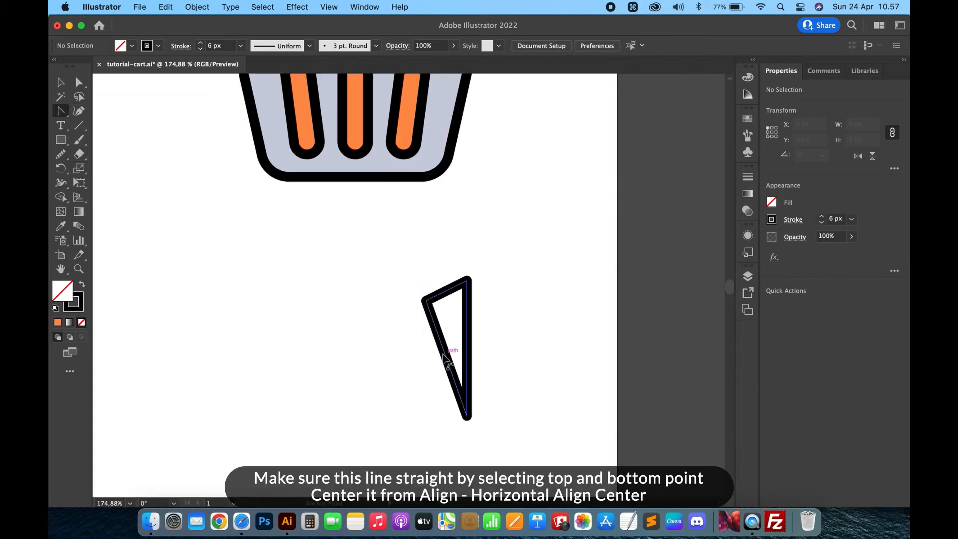
drag(447, 358, 429, 367)
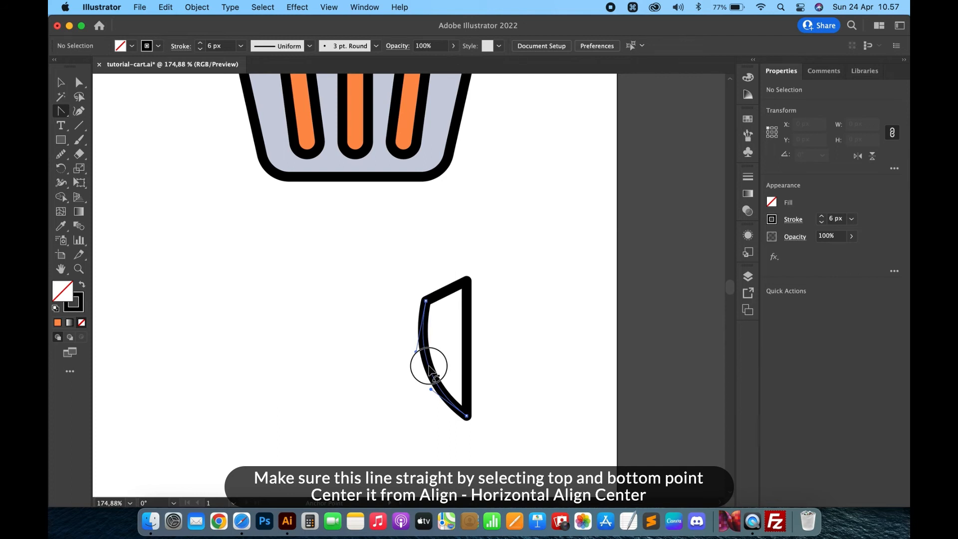
drag(429, 366, 429, 368)
drag(447, 296, 449, 296)
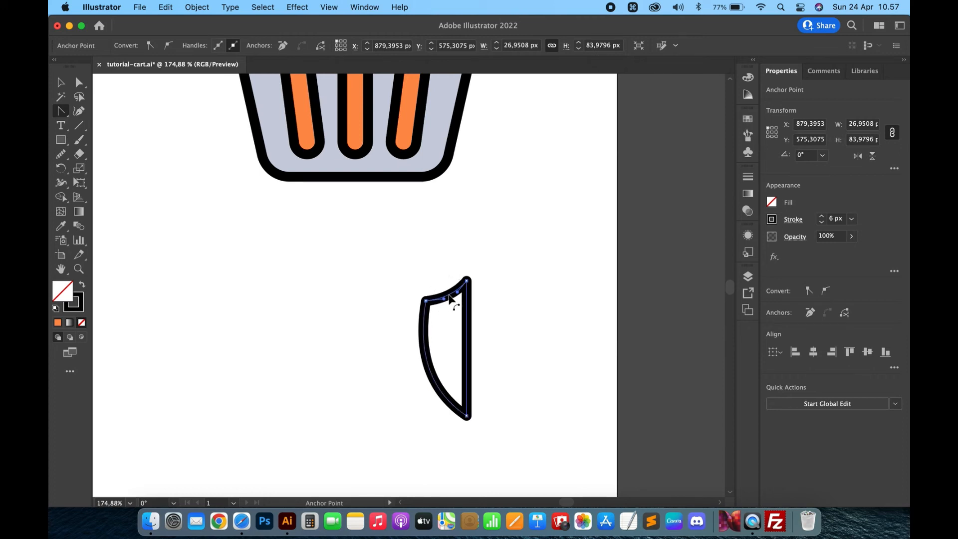
click(61, 82)
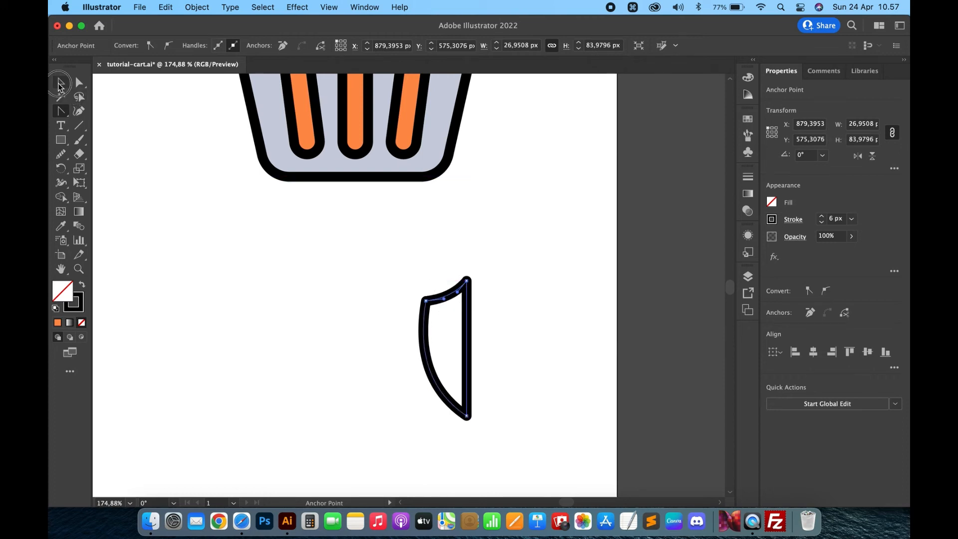
click(251, 280)
Duplicate the half shield in place and shift the copy 40 px to the right
click(421, 339)
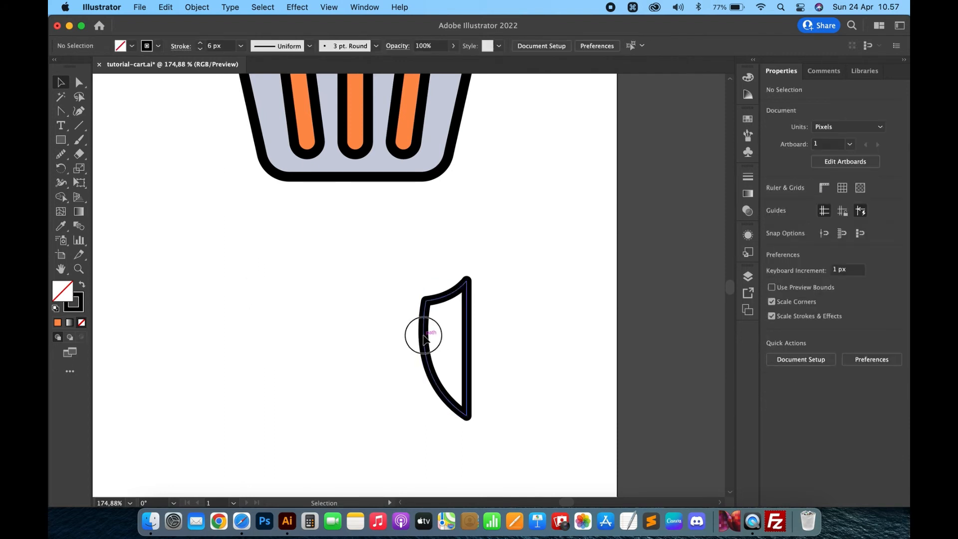
key(super)
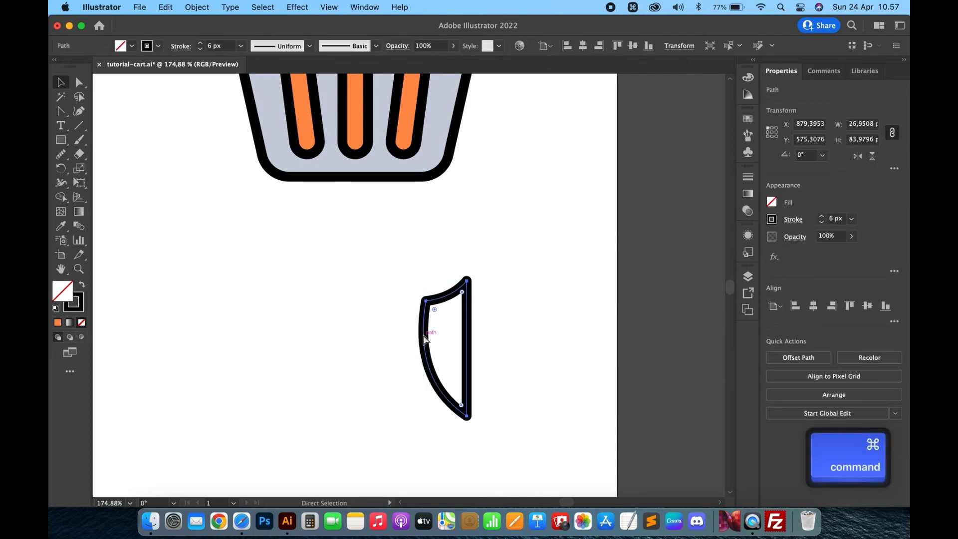
key(super+c)
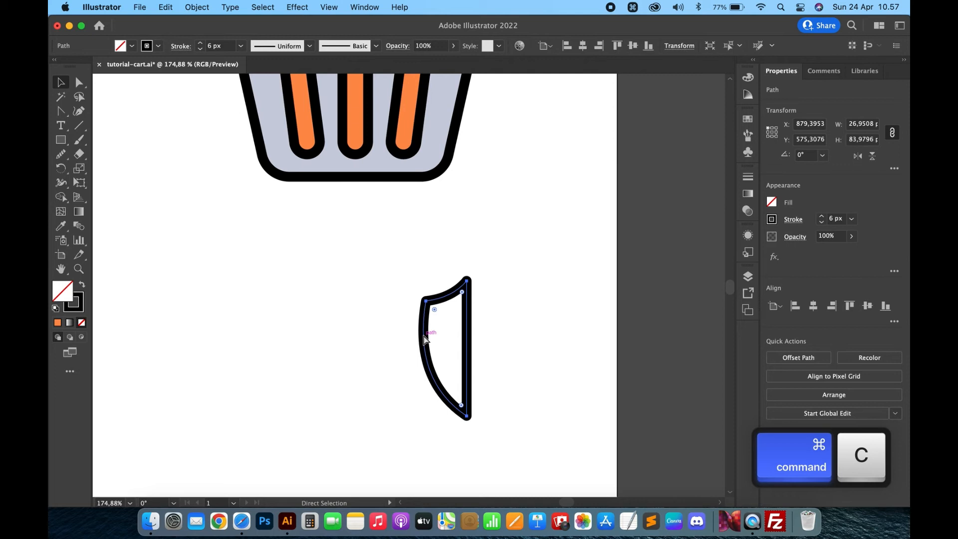
key(super+f)
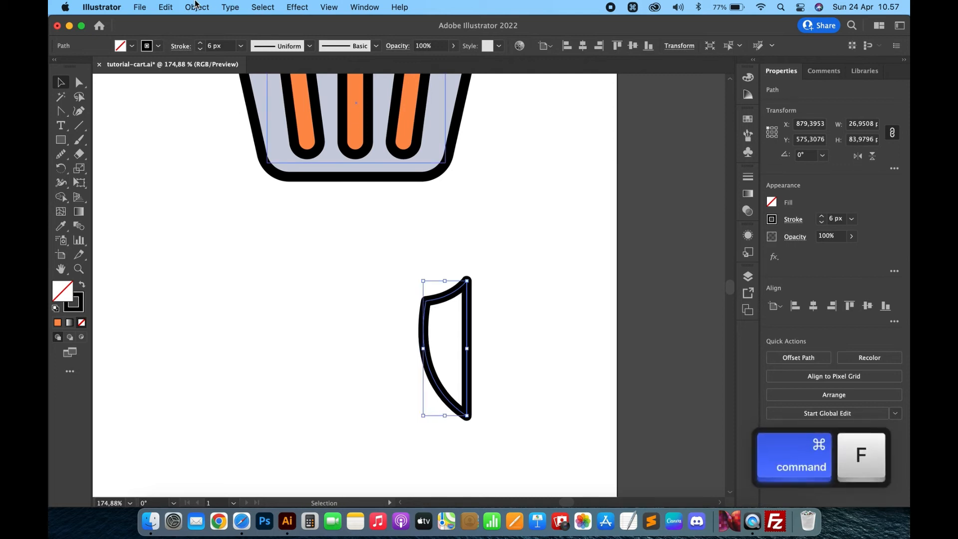
key(shift+Right)
key(shift+Right)
key(shift+Right)
key(shift+Right)
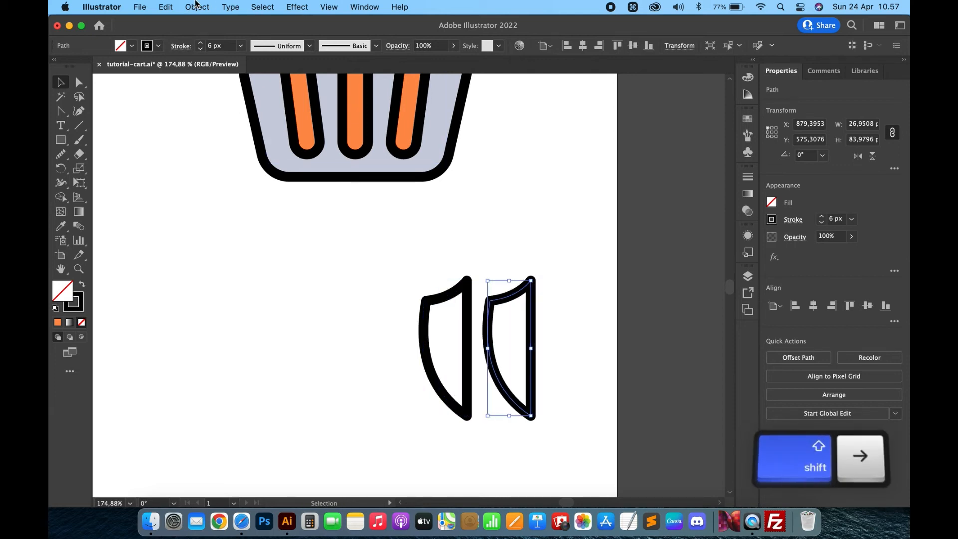
Reflect the copied half shield horizontally so it mirrors the original half
click(196, 6)
mouse_move(206, 26)
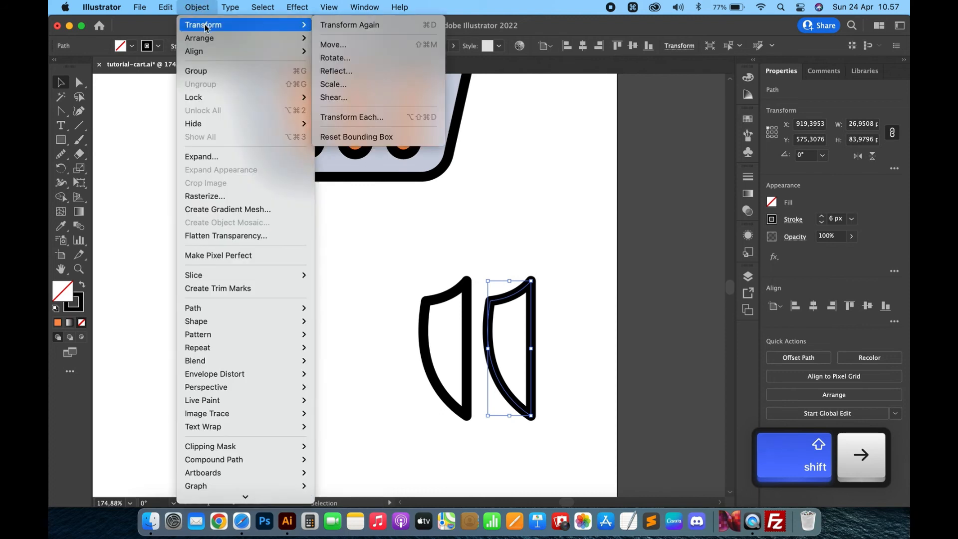
click(356, 71)
key(Return)
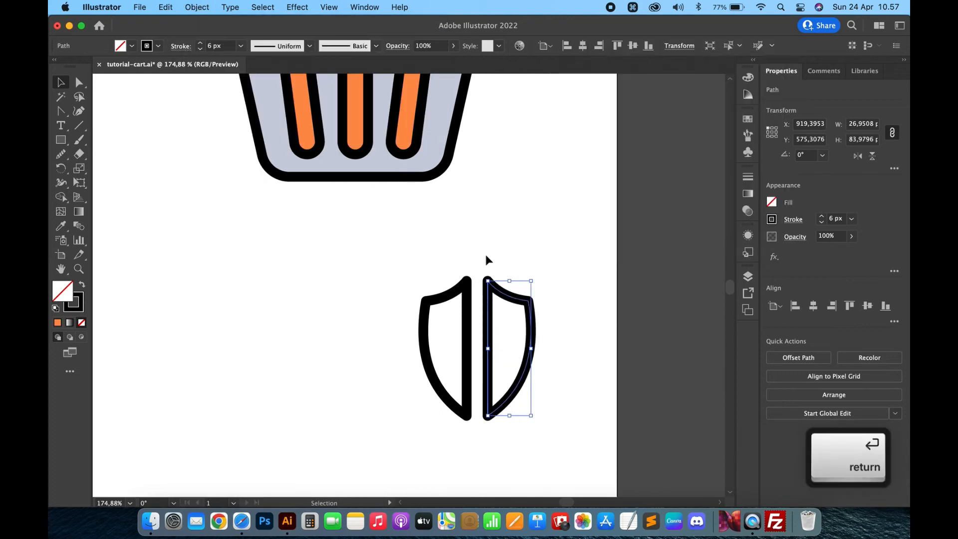
Move the mirrored half left until its straight edge coincides with the straight edge of the original half
scroll(489, 304, up, 5)
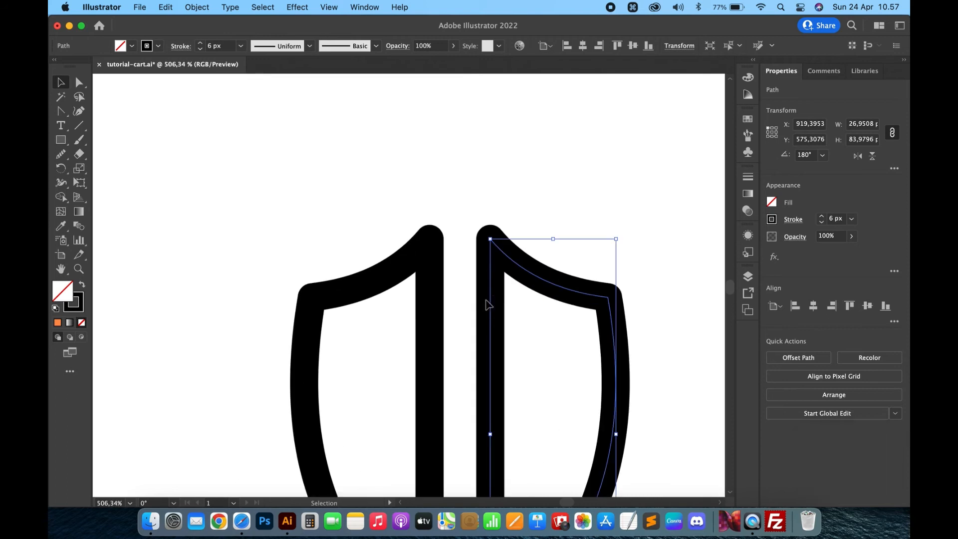
drag(481, 246, 434, 243)
drag(464, 205, 460, 205)
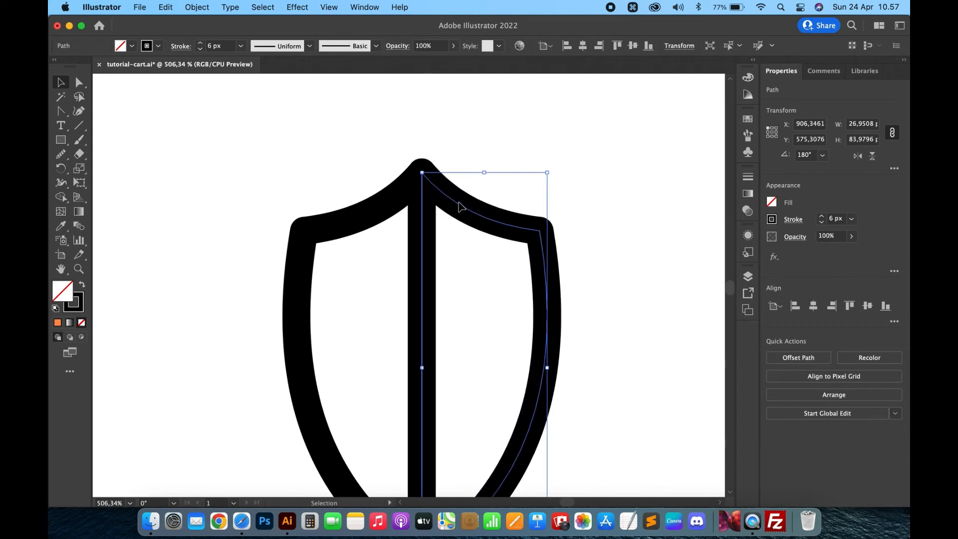
scroll(413, 192, up, 3)
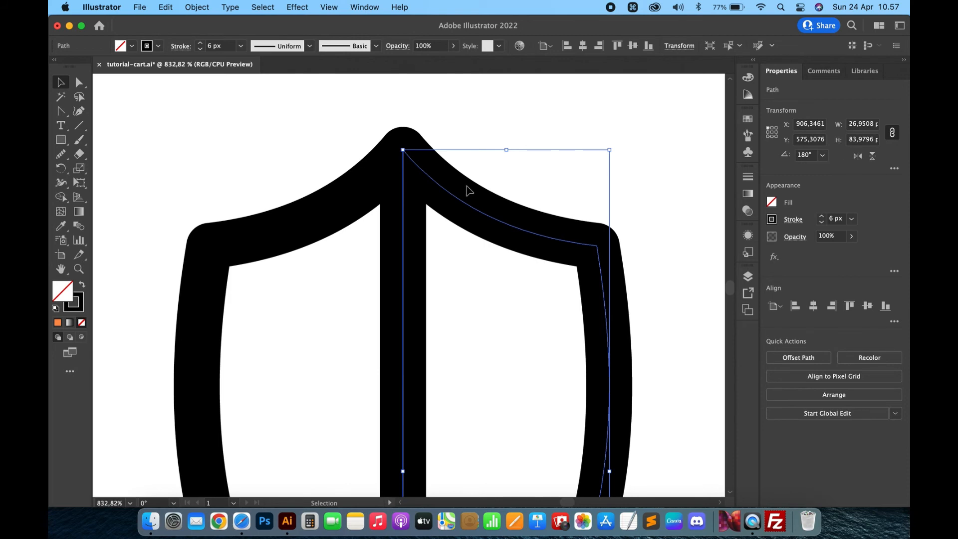
scroll(468, 191, up, 5)
mouse_move(356, 158)
mouse_down()
mouse_move(375, 159)
mouse_move(354, 158)
mouse_up()
scroll(355, 160, down, 6)
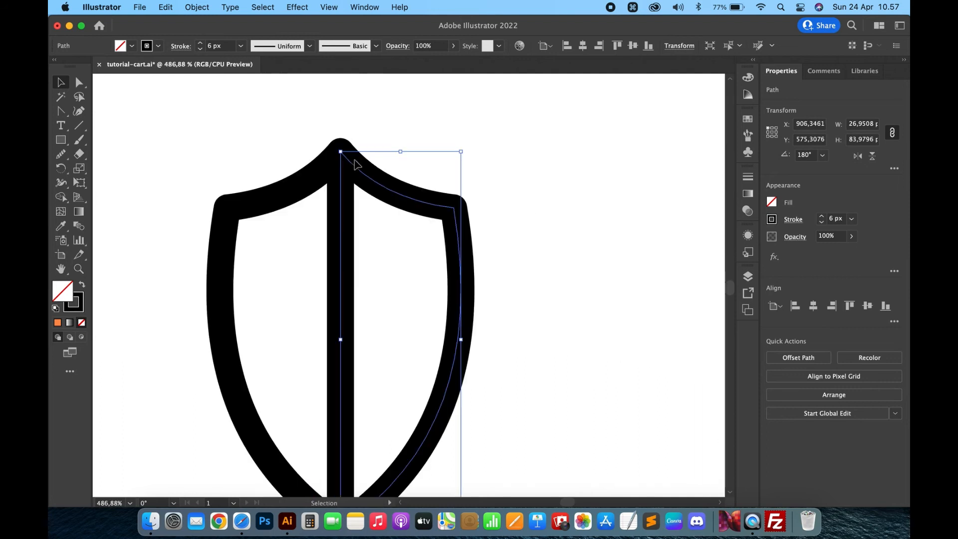
Unite both shield halves into a single closed shield outline with Pathfinder
scroll(452, 151, down, 3)
drag(447, 134, 344, 229)
scroll(344, 250, up, 5)
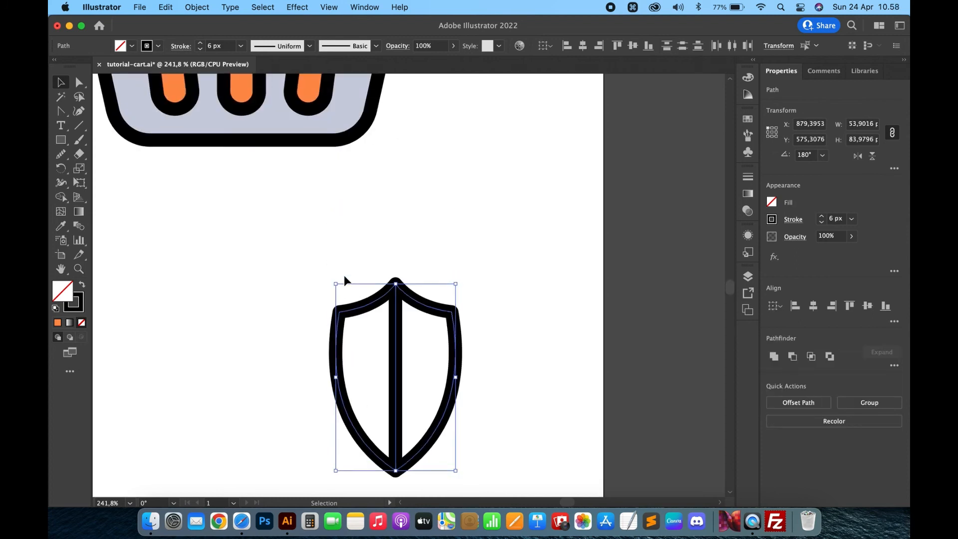
click(774, 357)
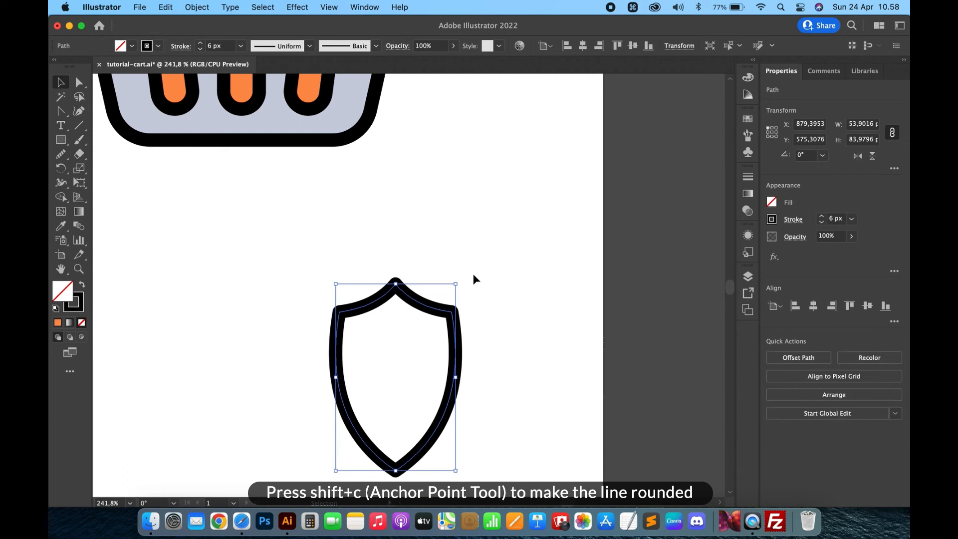
key(v)
click(501, 265)
Move the shield over the third basket's lower-right corner and scale it down proportionally to about 43 × 67 px
scroll(492, 271, up, 2)
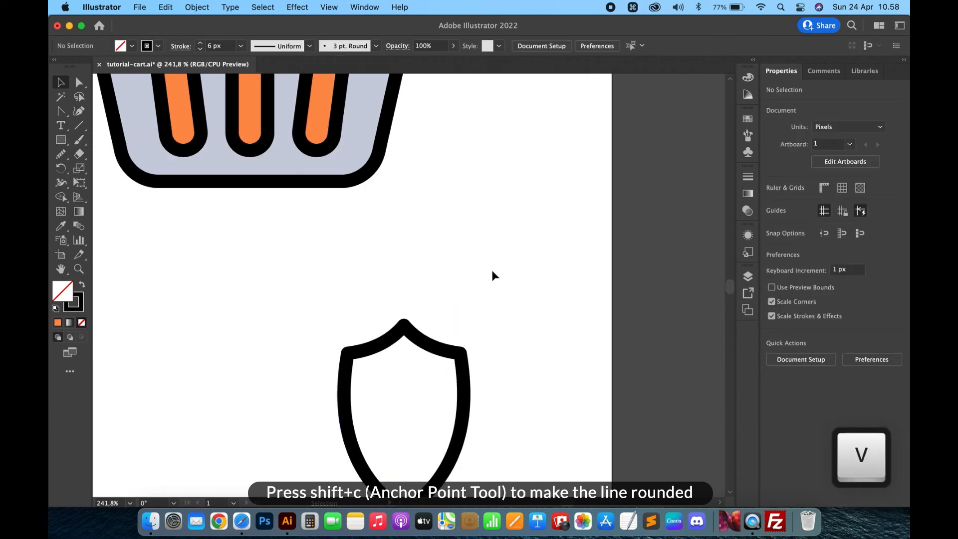
drag(425, 331, 395, 89)
scroll(435, 214, up, 5)
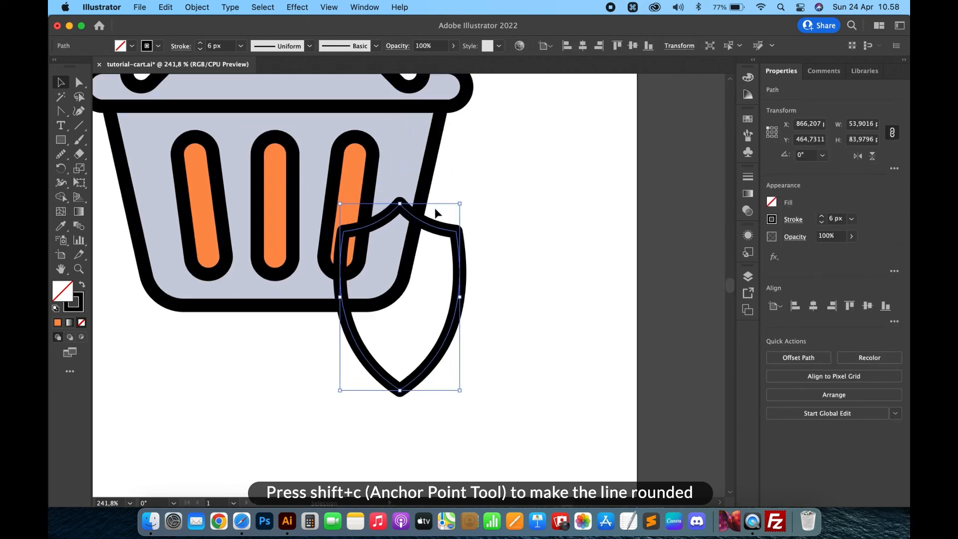
drag(461, 204, 436, 222)
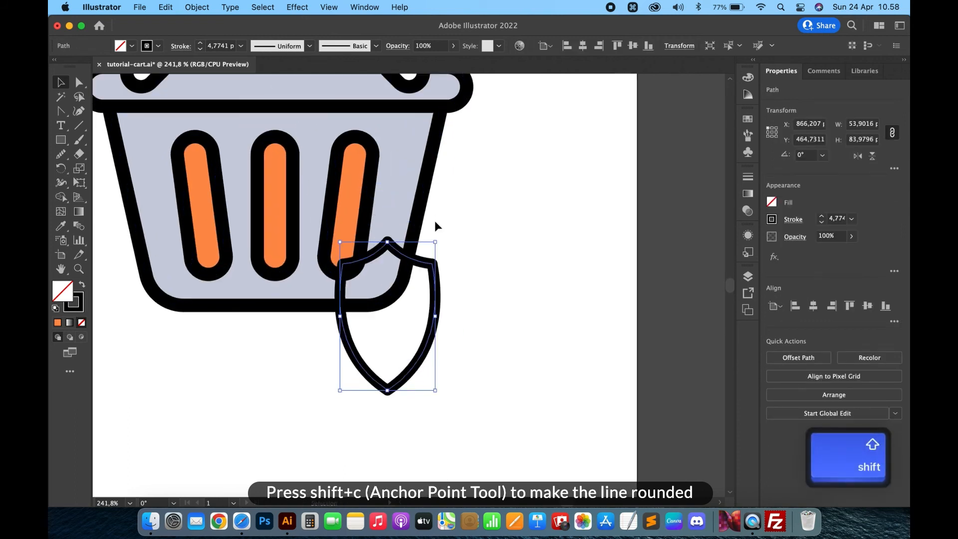
Apply the #38B6FF swatch's blue fill and 6 px black stroke to the shield with the Eyedropper
scroll(435, 222, down, 5)
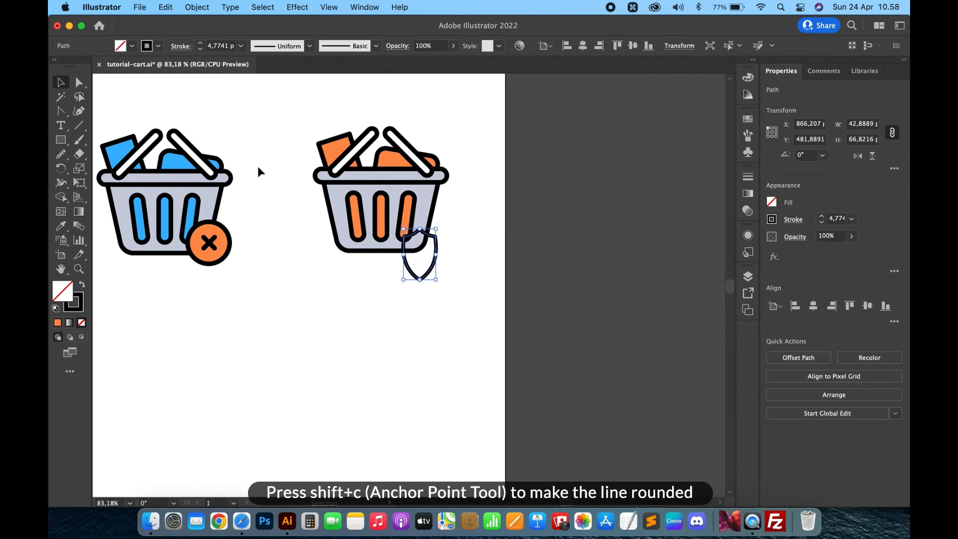
scroll(259, 170, up, 4)
scroll(264, 181, left, 10)
scroll(264, 181, up, 3)
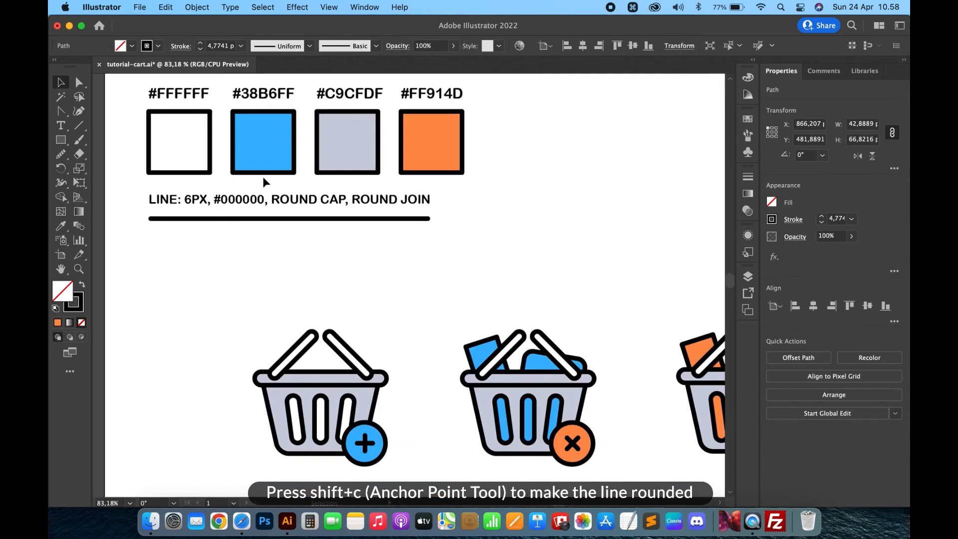
key(i)
click(274, 144)
scroll(460, 181, right, 10)
scroll(460, 182, down, 3)
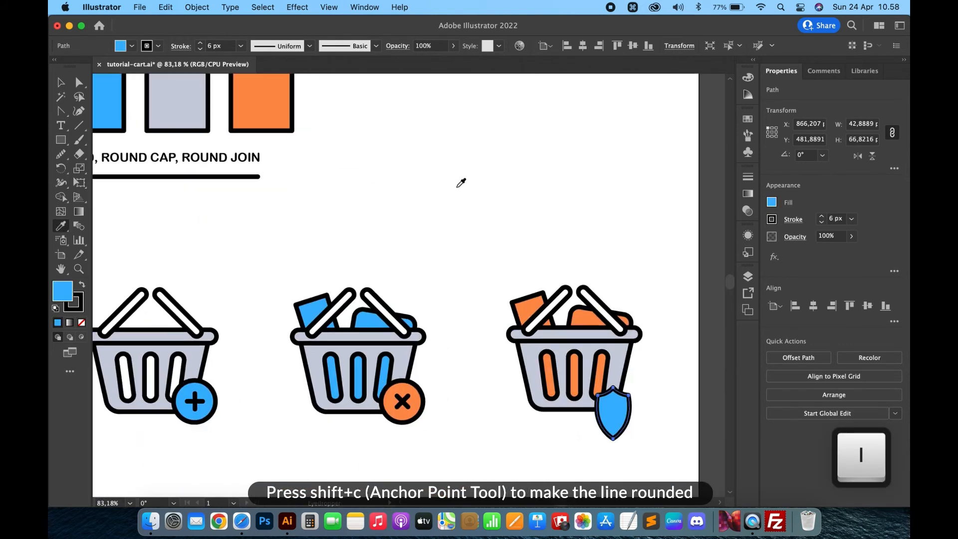
key(v)
click(552, 339)
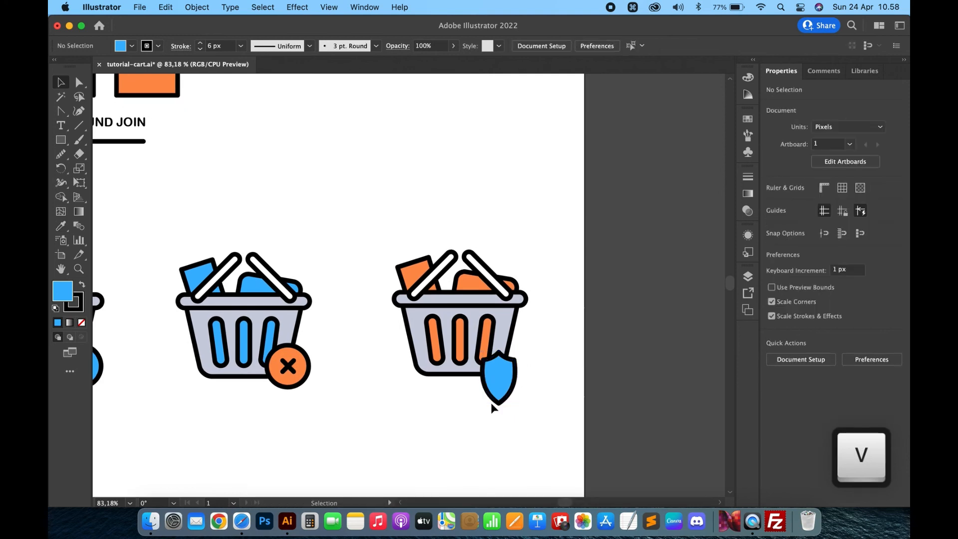
Nudge the blue shield slightly up and to the right on the basket's lower-right corner
scroll(494, 379, up, 3)
drag(507, 357, 513, 337)
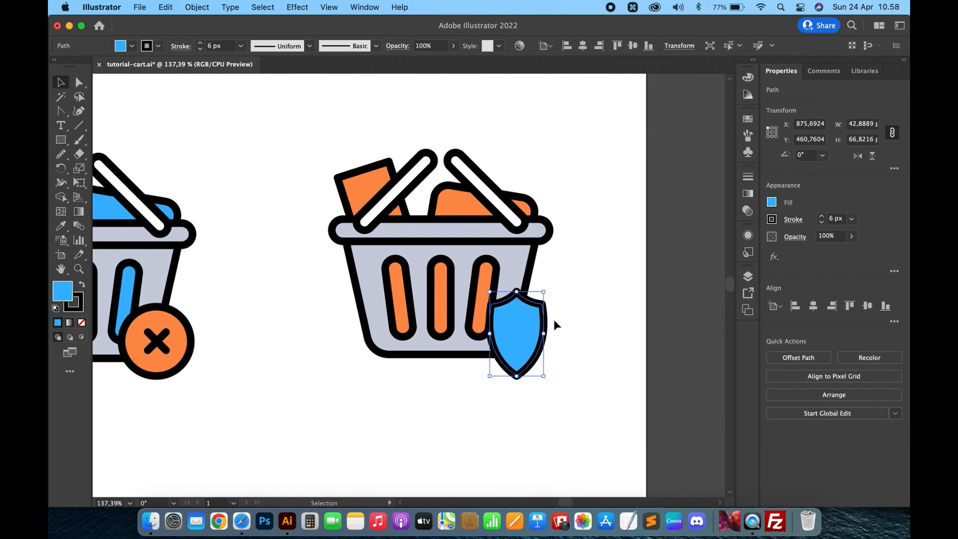
scroll(554, 320, up, 3)
key(a)
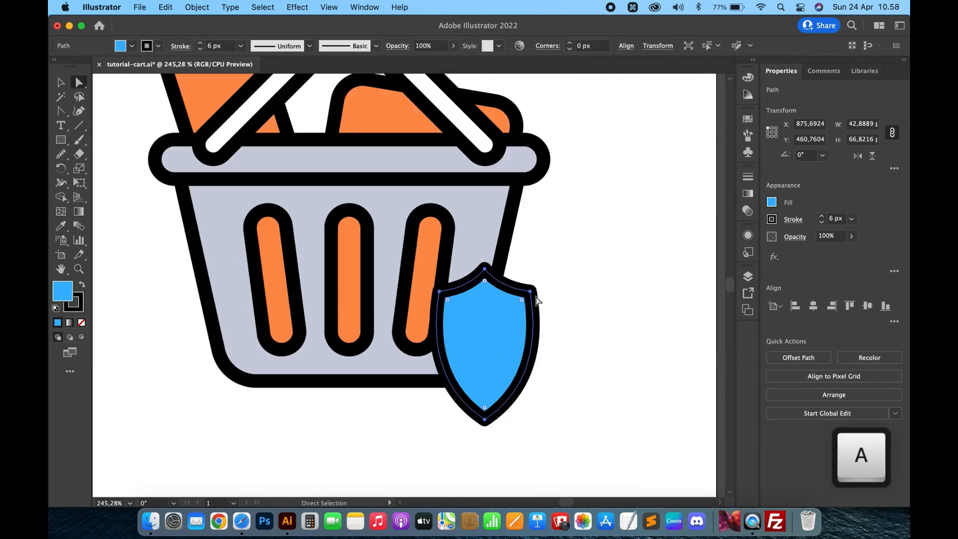
key(v)
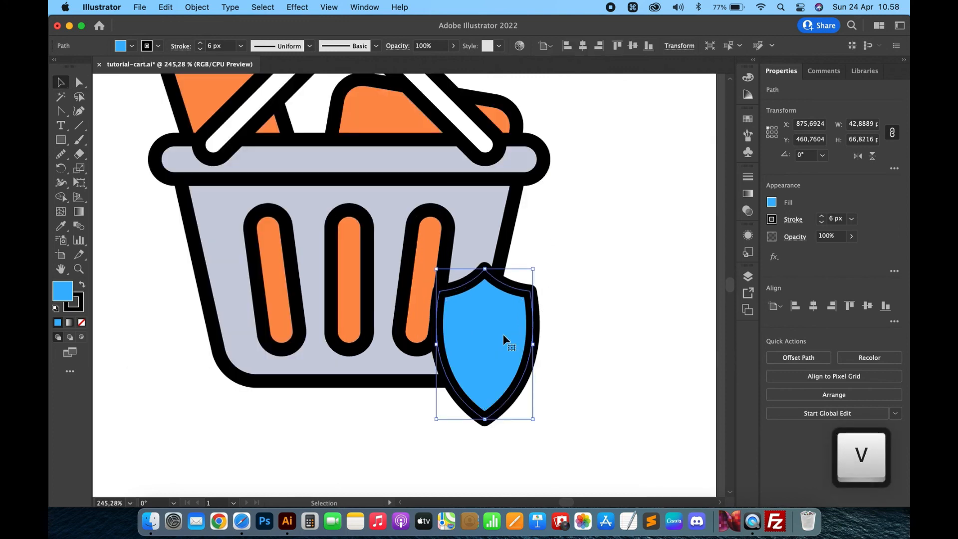
Create an inner copy of the shield with Offset Path at -9 px and miter joins
click(197, 7)
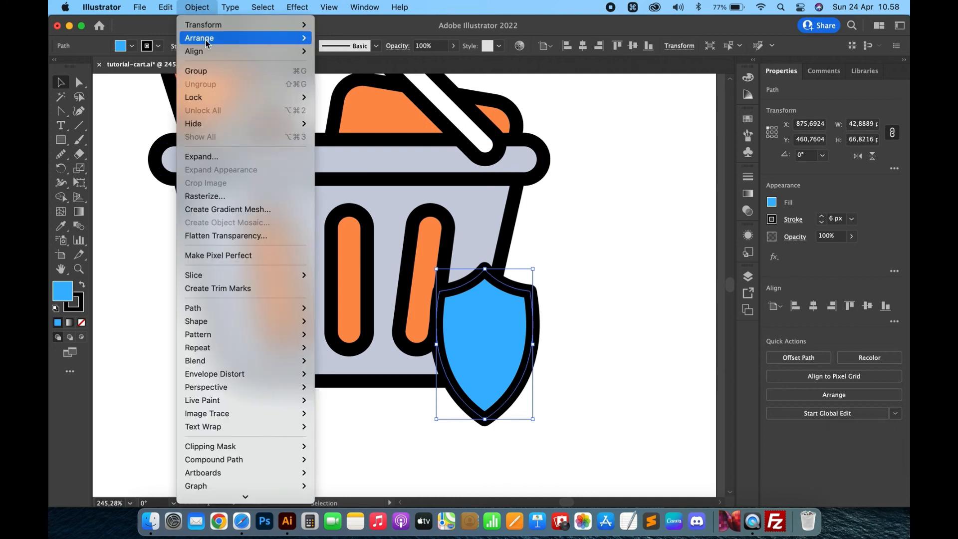
mouse_move(250, 304)
click(380, 356)
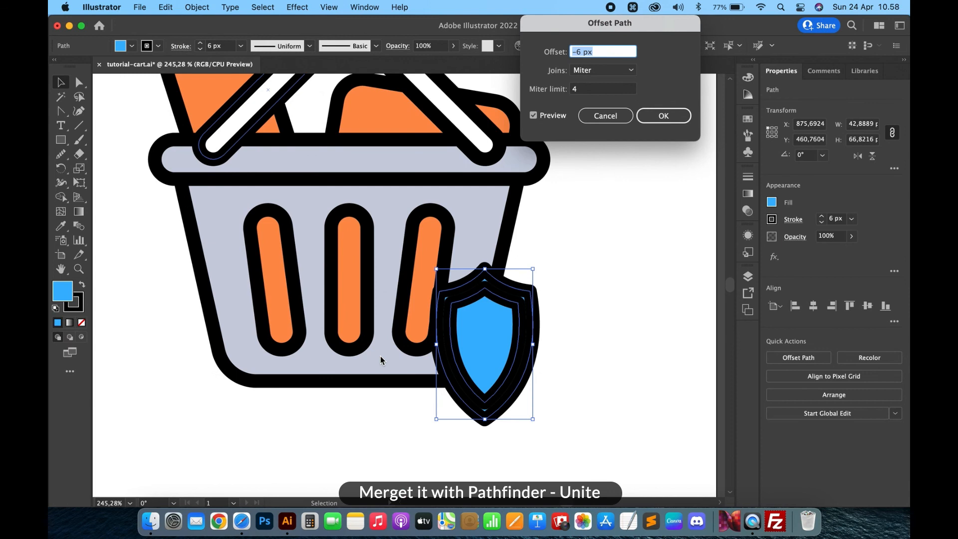
text(-9)
click(664, 115)
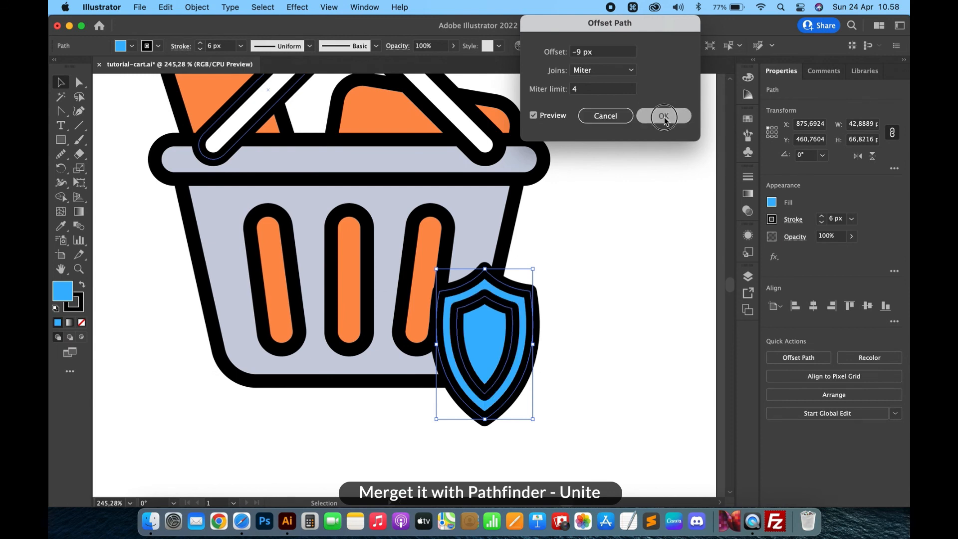
click(680, 120)
Fill the inner shield white by sampling the basket handle with the Eyedropper
key(super+0)
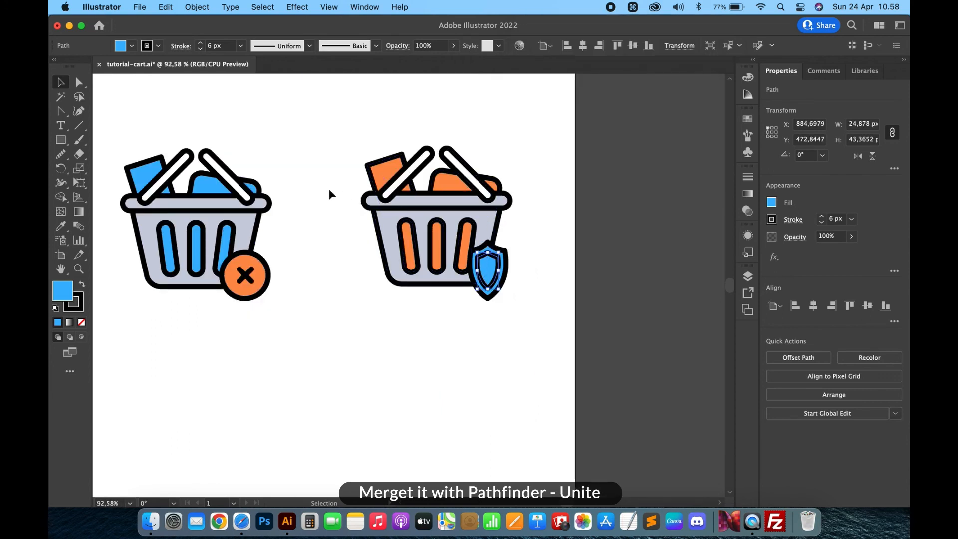
key(i)
click(424, 154)
key(v)
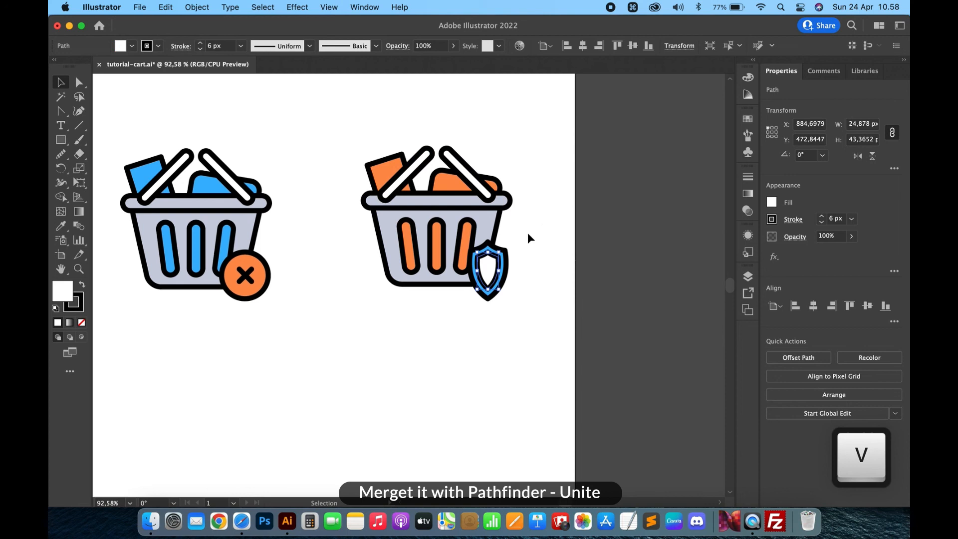
click(528, 232)
Select both shield shapes and enlarge them proportionally until the outer shield is about 50 px wide
scroll(528, 232, up, 3)
drag(504, 253, 474, 295)
drag(491, 251, 503, 246)
click(537, 268)
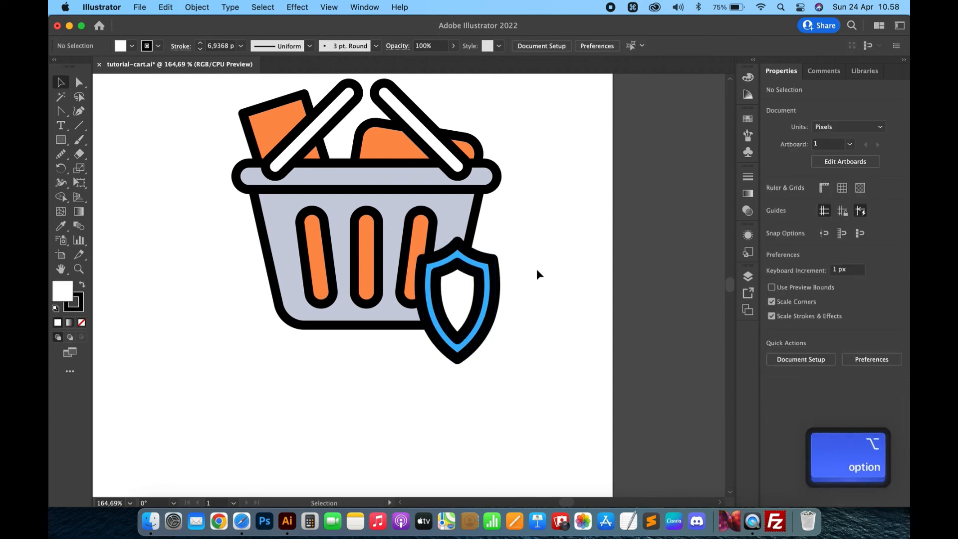
Delete the white inner shield and move the blue shield off the basket to the empty area at its right
click(451, 290)
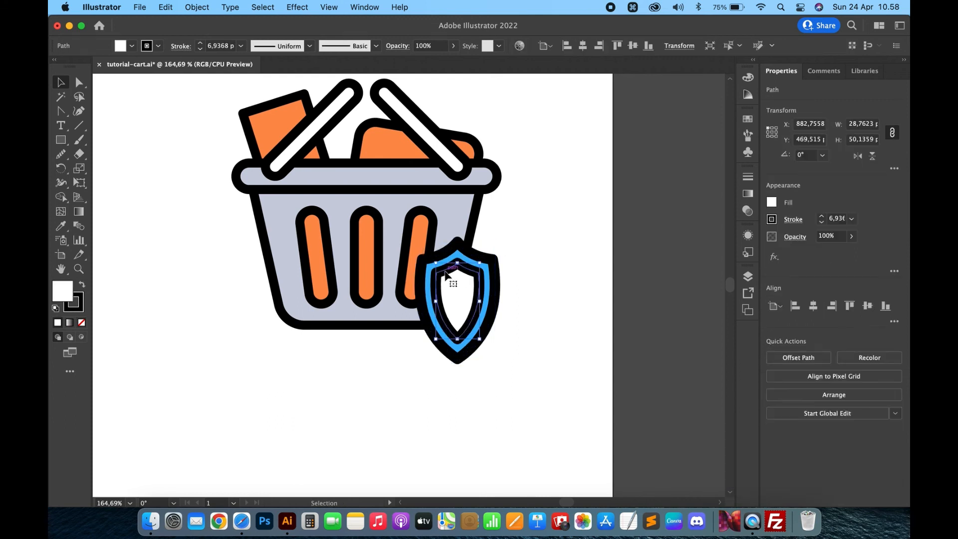
key(Delete)
drag(453, 289, 570, 280)
Raise the shield's bottom anchor point 11 px and move the shield back over the basket's lower-right corner
key(a)
click(572, 356)
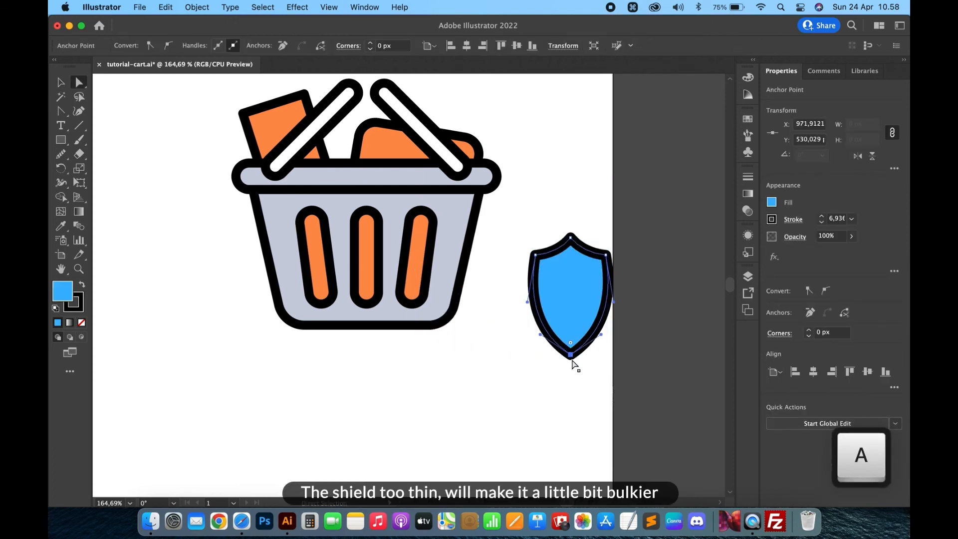
key(shift+Up)
key(Down)
key(v)
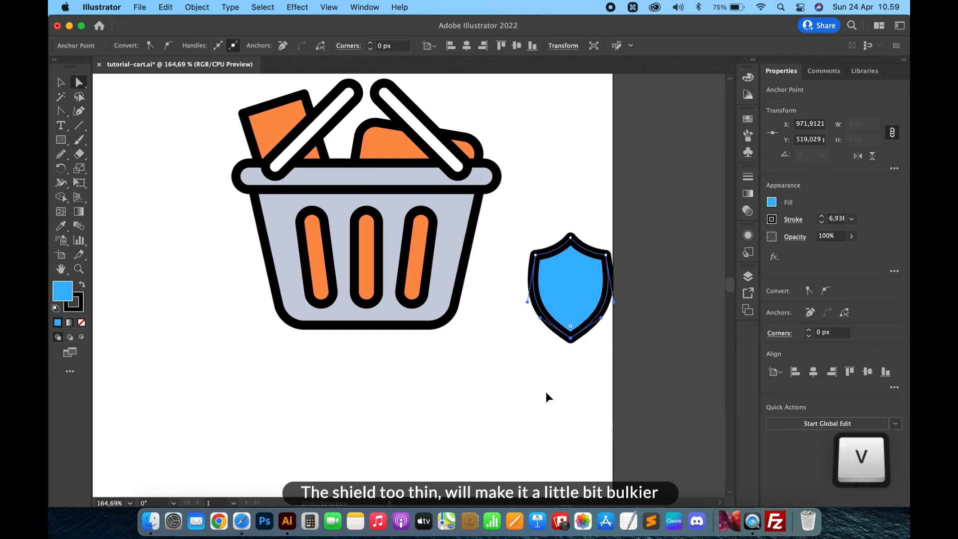
click(546, 392)
click(579, 288)
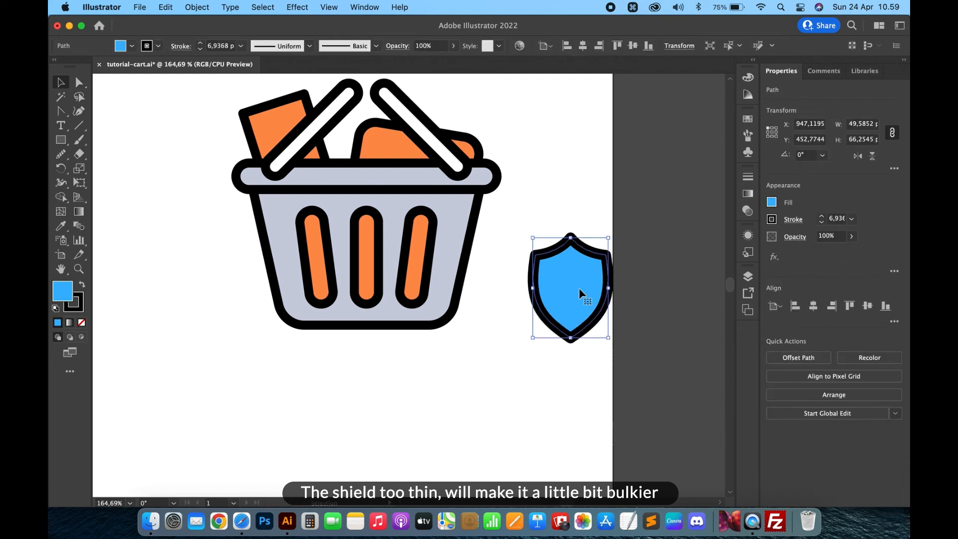
drag(579, 289, 451, 288)
Create an inner shield by offsetting the blue shield's path by -9 px with miter joins and a miter limit of 4
click(197, 7)
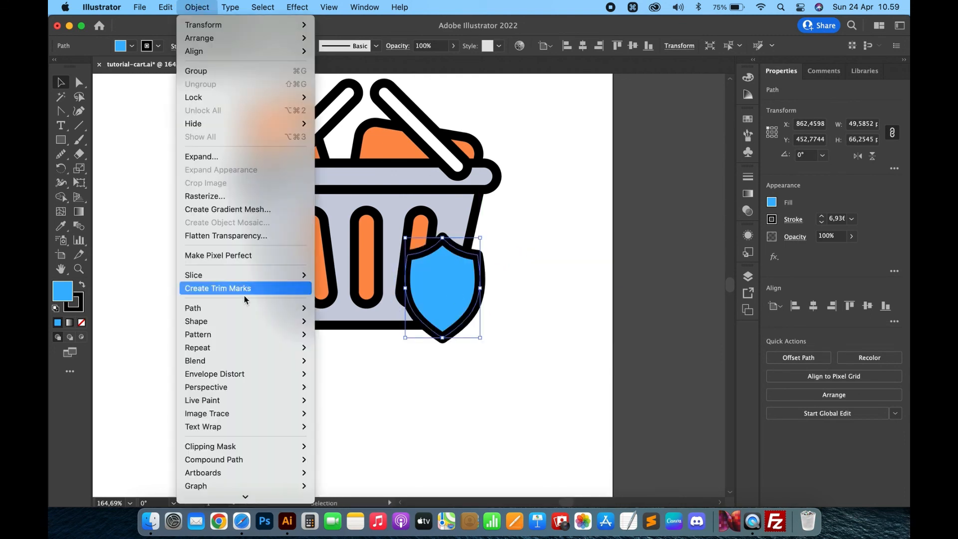
mouse_move(244, 310)
click(329, 354)
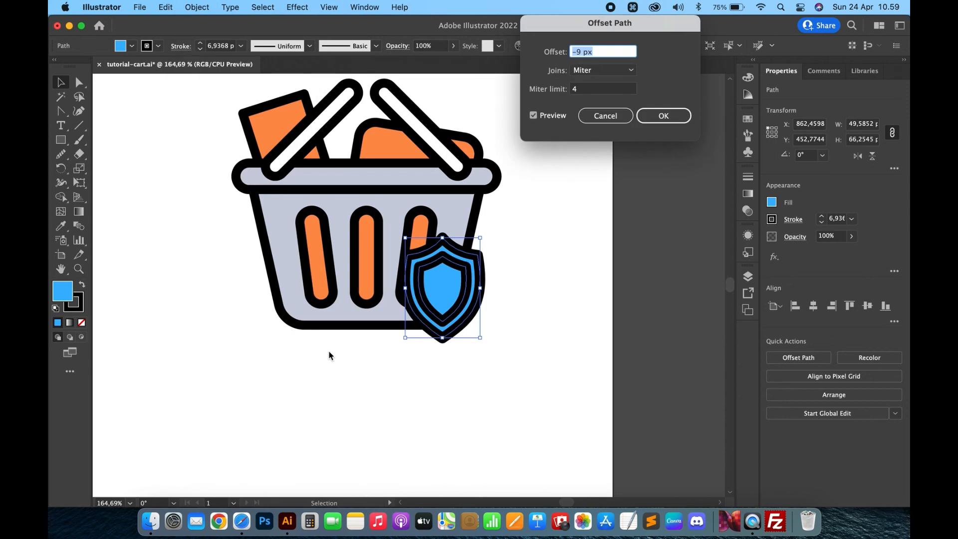
key(Return)
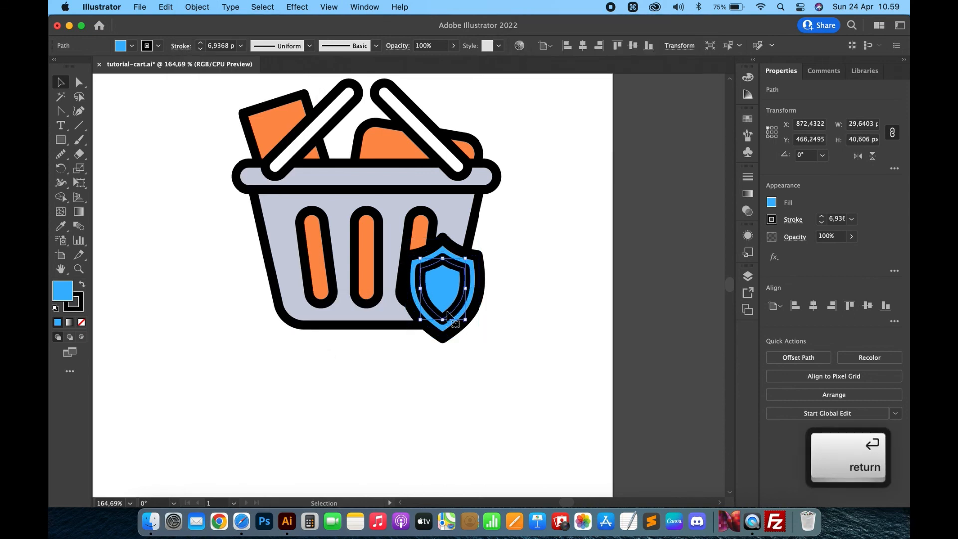
Give the inner shield a white fill and 6 px outline by sampling the orange-filled basket's handle with the Eyedropper
scroll(477, 285, down, 5)
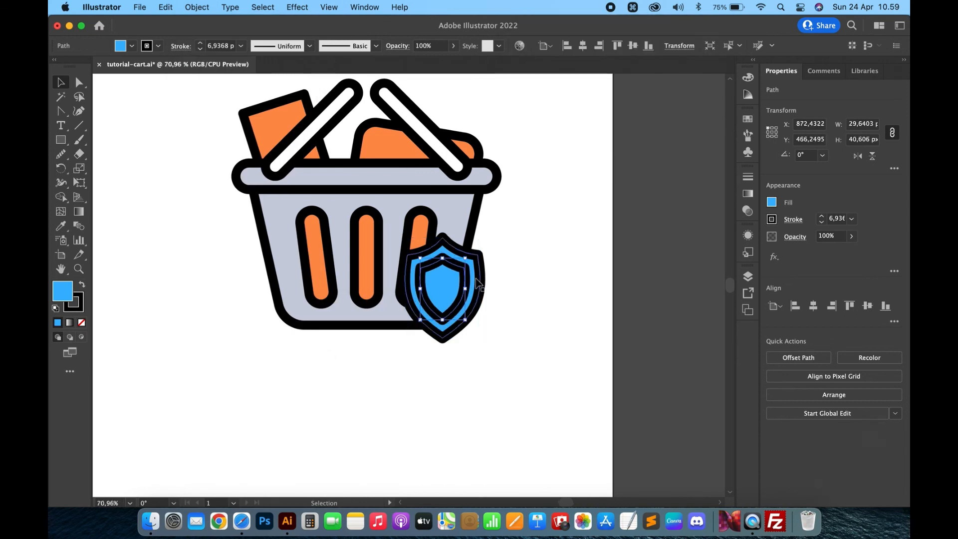
key(i)
click(450, 207)
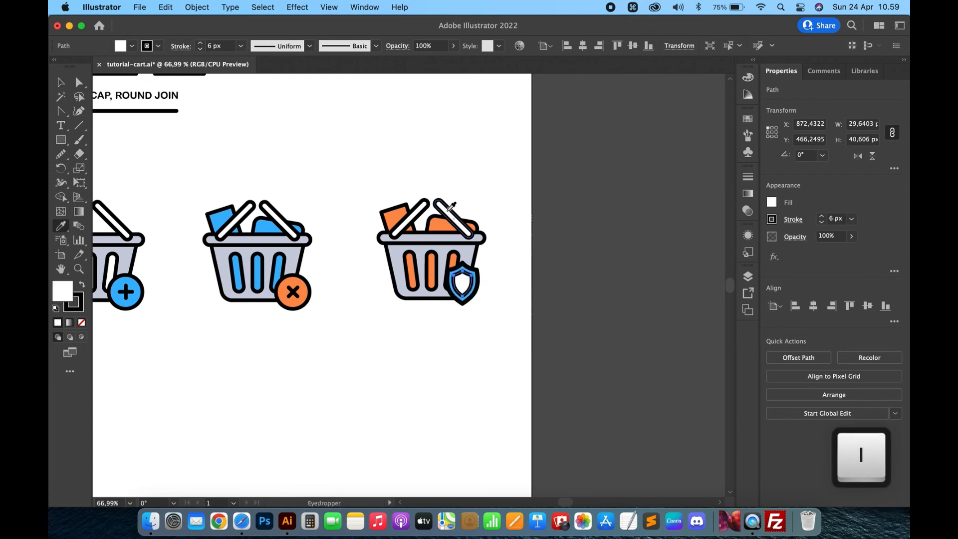
key(v)
click(489, 279)
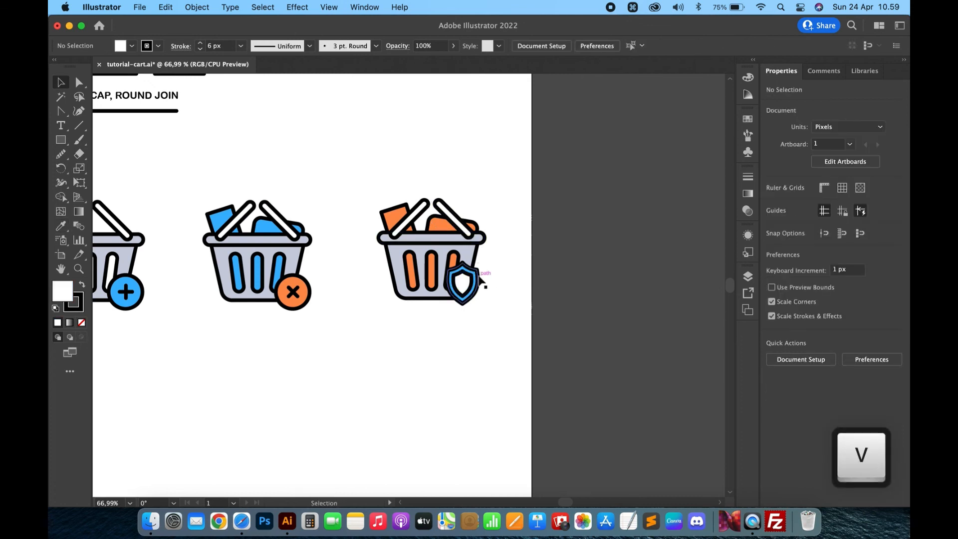
Apply the middle basket's blue fill and 6 px outline to the outer shield by sampling its tilted box with the Eyedropper
click(479, 277)
key(i)
click(219, 214)
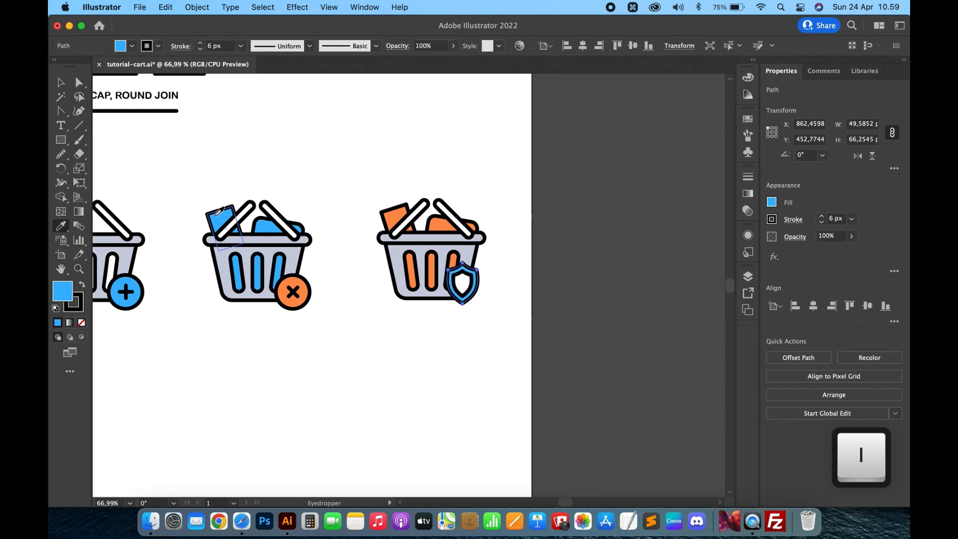
key(v)
click(403, 360)
Select both shield shapes and move them about 11 px right and 9 px down over the basket's lower-right corner
click(471, 296)
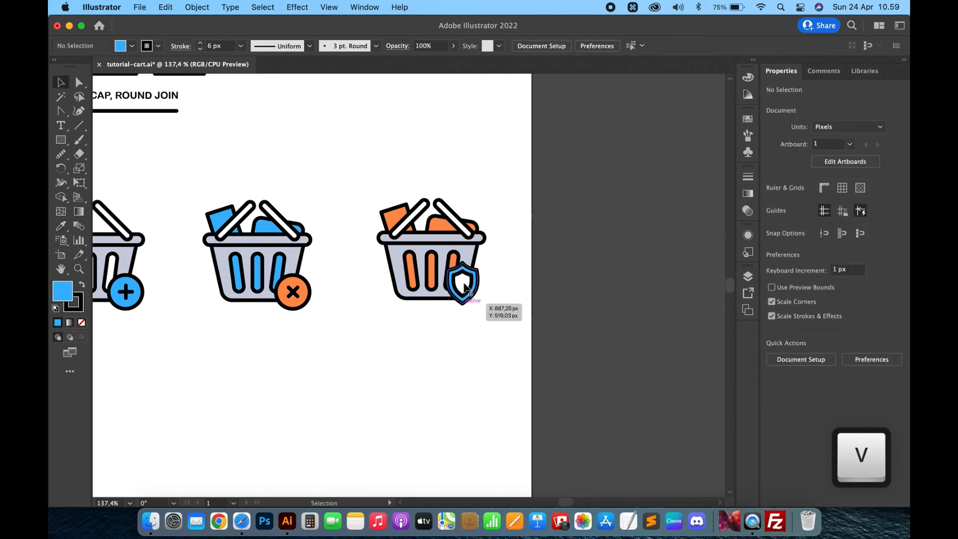
scroll(471, 297, up, 3)
shift+click(493, 257)
drag(467, 255, 478, 270)
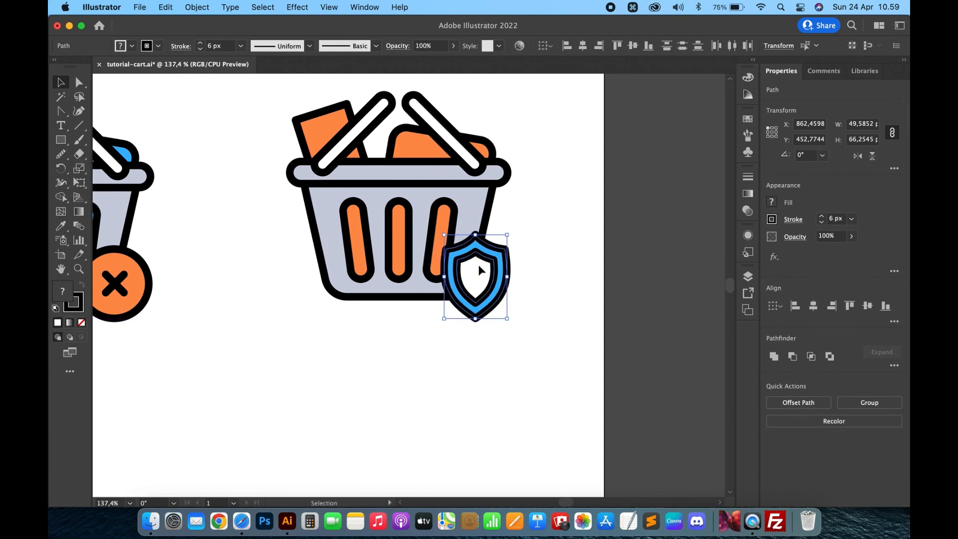
key(Left)
key(Left)
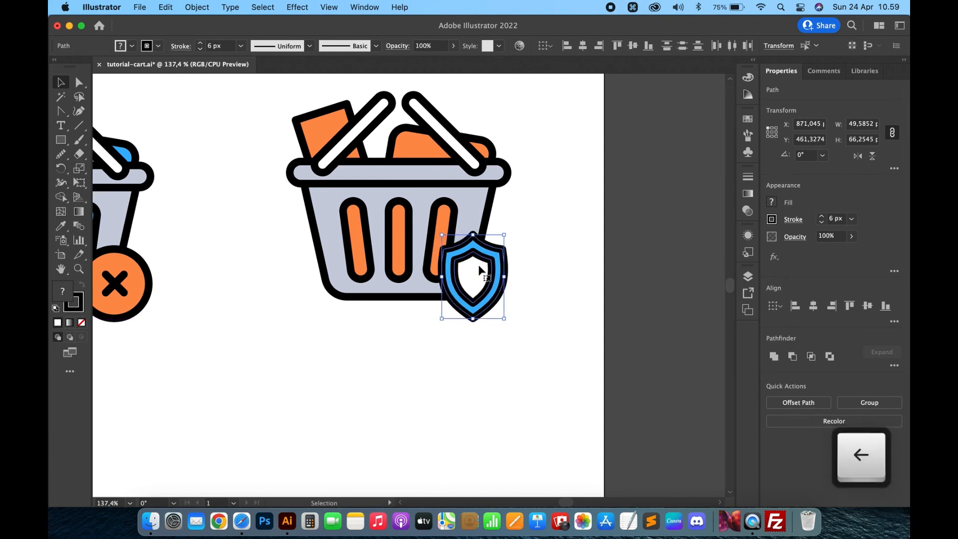
key(Right)
key(Right)
key(Right)
key(Right)
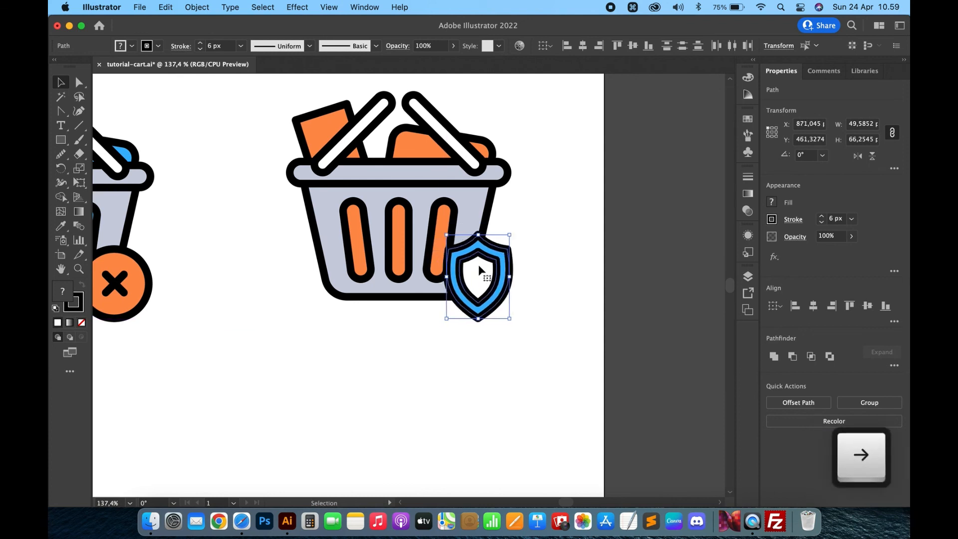
click(390, 383)
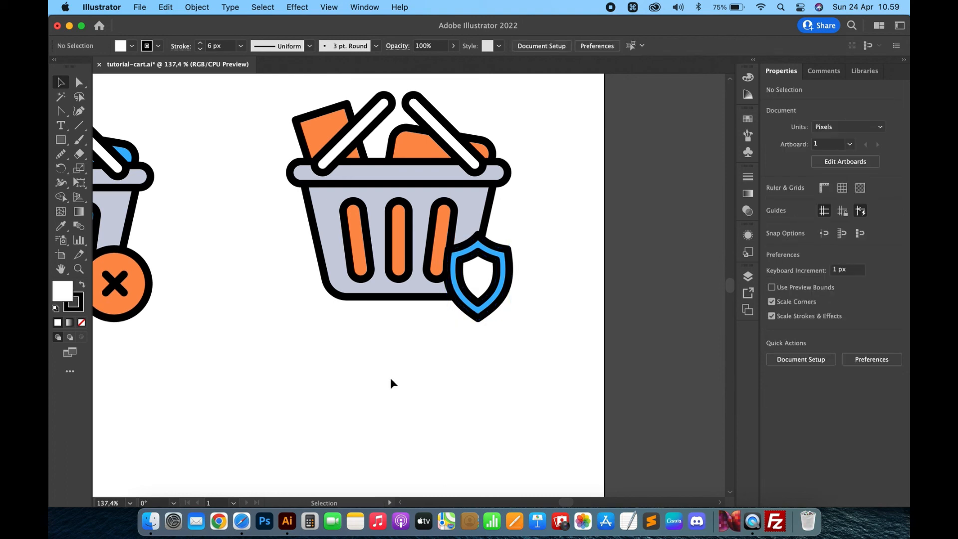
scroll(390, 384, down, 6)
scroll(391, 380, up, 4)
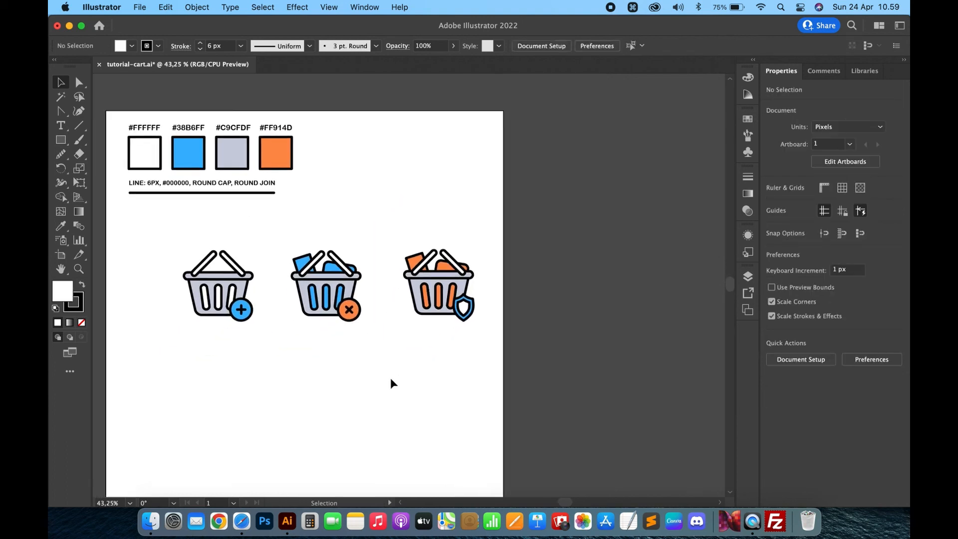
scroll(391, 384, up, 2)
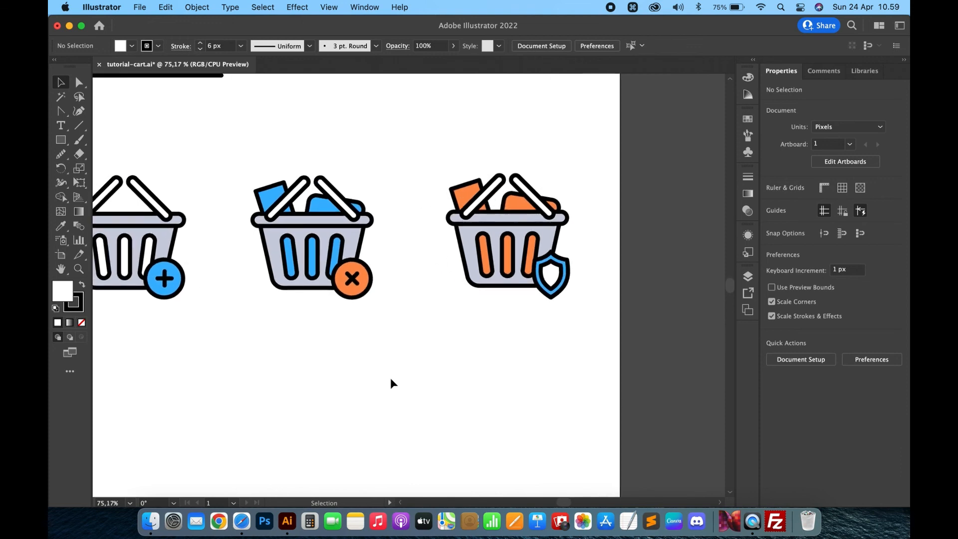
scroll(391, 379, left, 2)
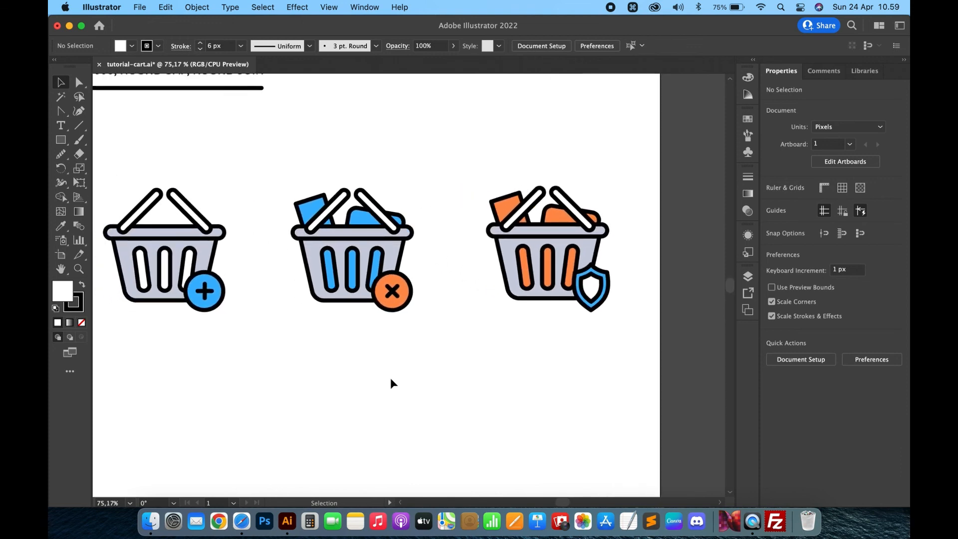